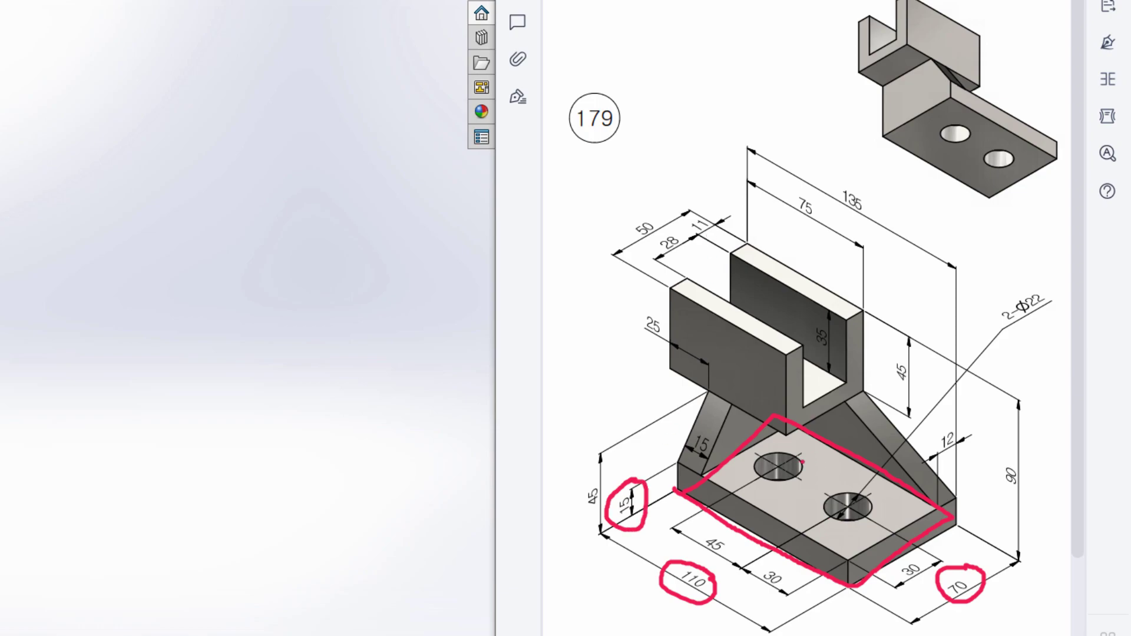
- Mark the two holes, the 2-Ø22 callout and the hole position dimensions on the reference drawing, then clear the markings
{"action": "left_click_drag", "start_coordinate": [757, 459], "coordinate": [800, 481]}
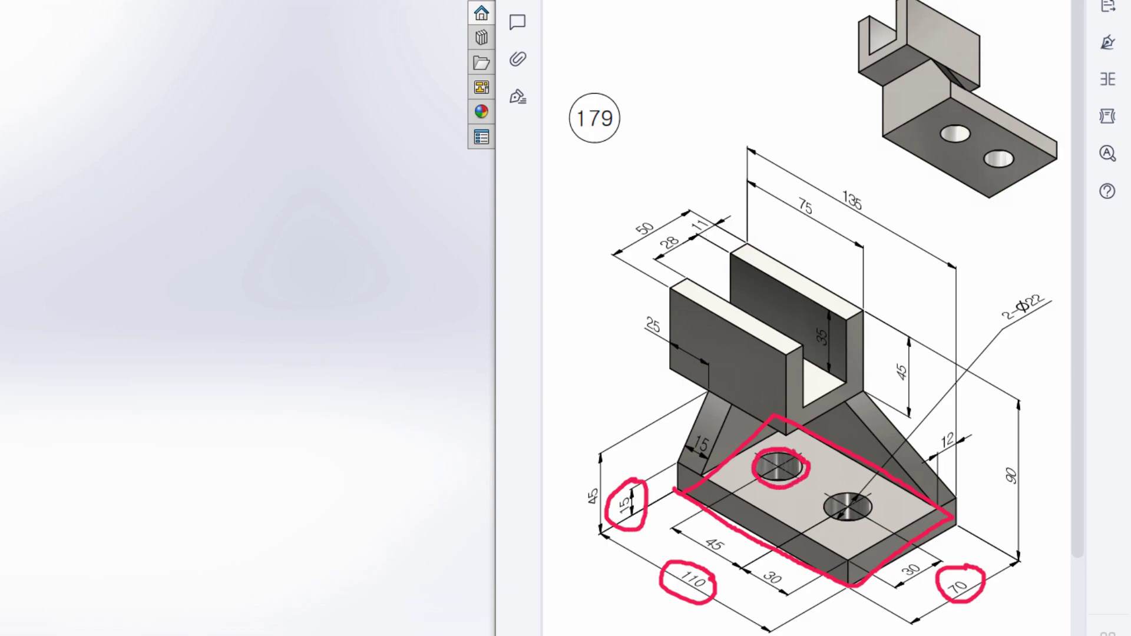
{"action": "mouse_move", "coordinate": [872, 494]}
{"action": "left_mouse_down"}
{"action": "mouse_move", "coordinate": [821, 501]}
{"action": "mouse_move", "coordinate": [862, 514]}
{"action": "left_mouse_up"}
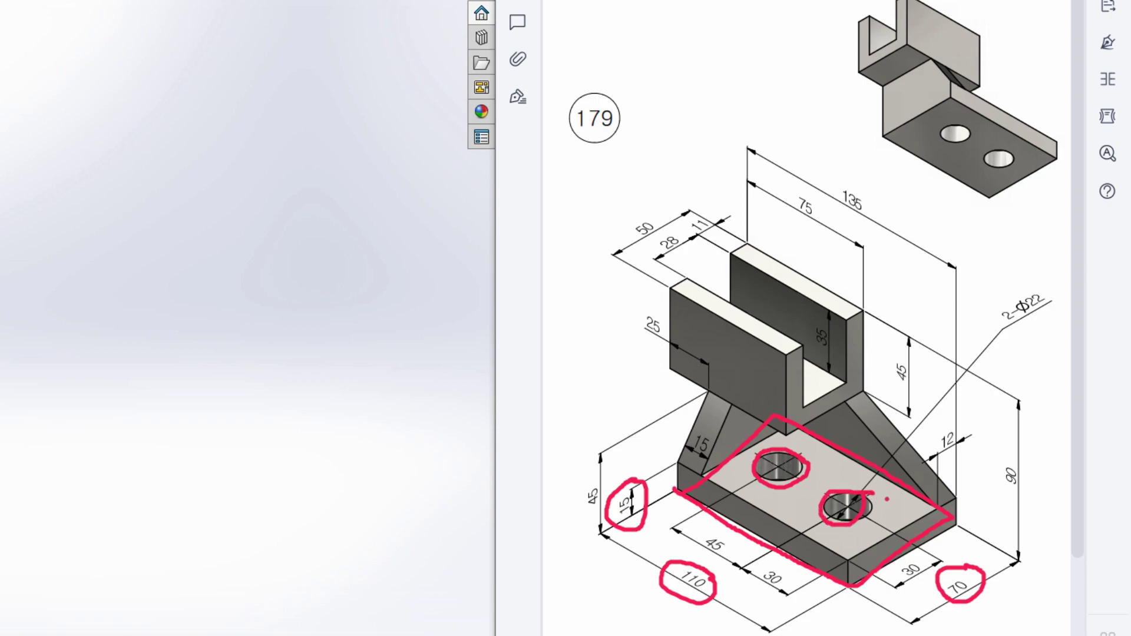
{"action": "mouse_move", "coordinate": [1038, 281]}
{"action": "left_mouse_down"}
{"action": "mouse_move", "coordinate": [983, 323]}
{"action": "mouse_move", "coordinate": [1062, 290]}
{"action": "mouse_move", "coordinate": [1011, 279]}
{"action": "left_mouse_up"}
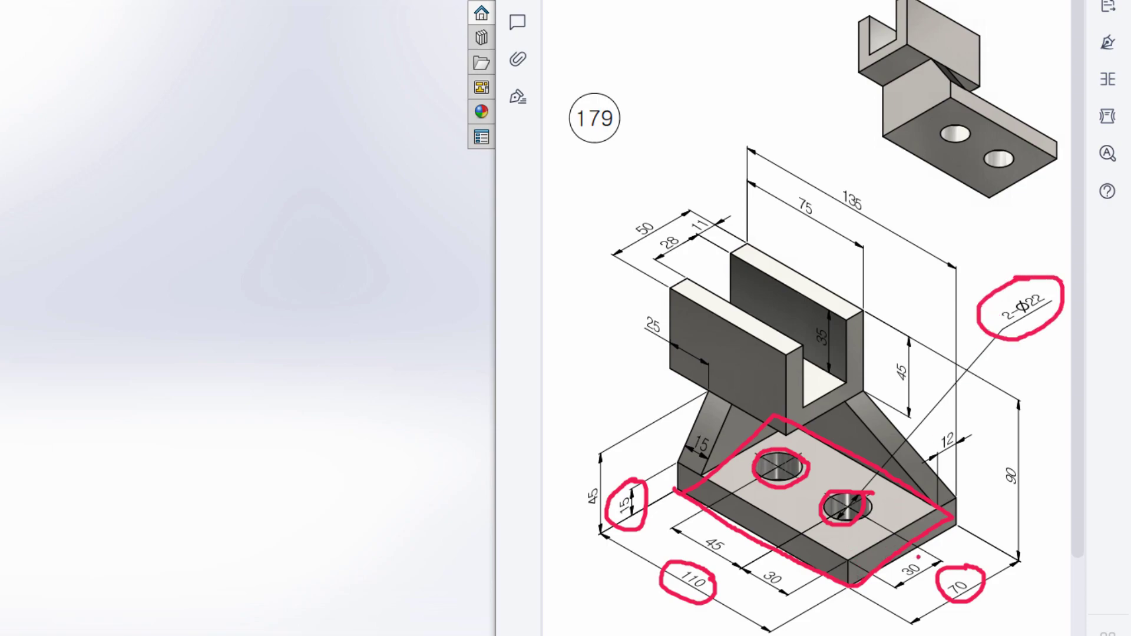
{"action": "left_click_drag", "start_coordinate": [883, 527], "coordinate": [835, 554]}
{"action": "left_click_drag", "start_coordinate": [907, 556], "coordinate": [933, 572]}
{"action": "mouse_move", "coordinate": [811, 526]}
{"action": "left_mouse_down"}
{"action": "mouse_move", "coordinate": [852, 555]}
{"action": "mouse_move", "coordinate": [744, 578]}
{"action": "mouse_move", "coordinate": [789, 570]}
{"action": "left_mouse_up"}
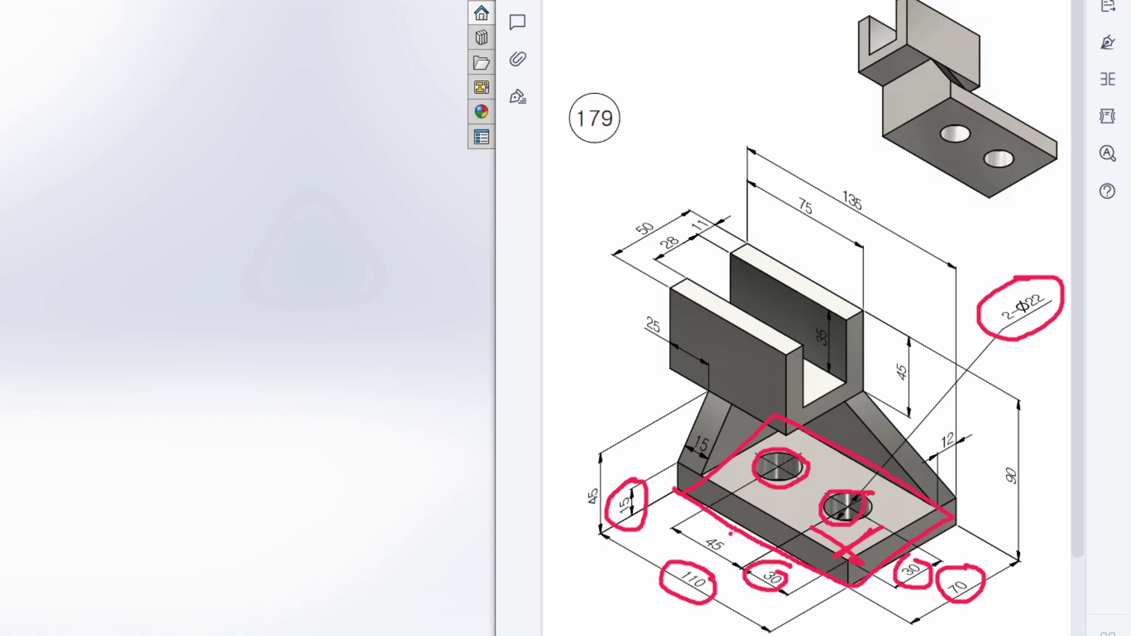
{"action": "left_click_drag", "start_coordinate": [728, 535], "coordinate": [723, 559]}
{"action": "left_click", "coordinate": [803, 81]}
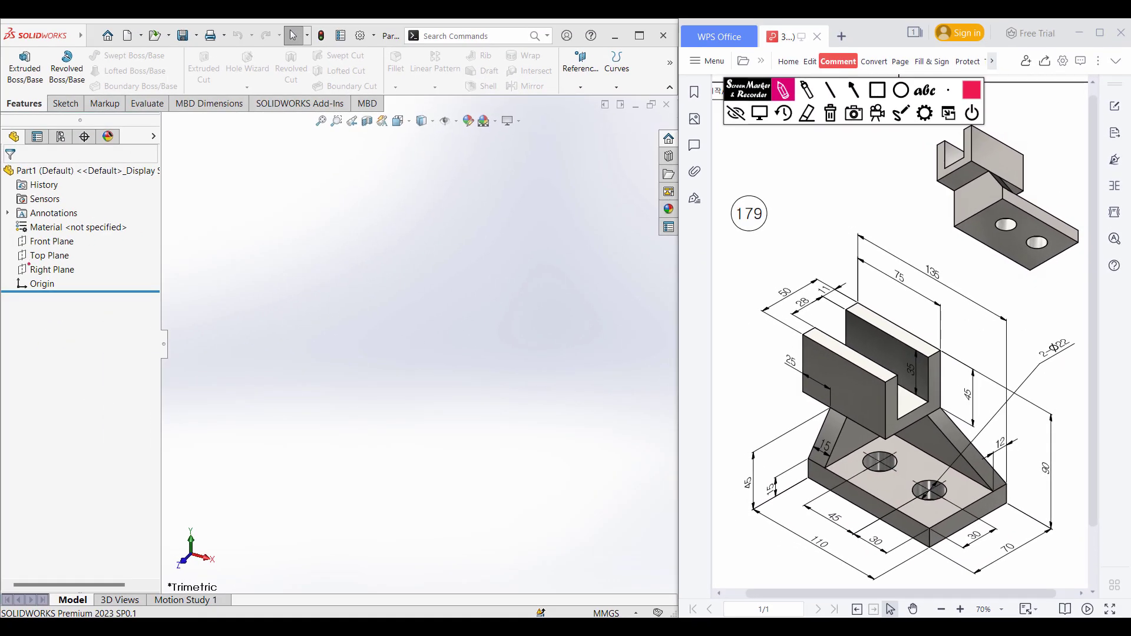
{"action": "left_click", "coordinate": [760, 113]}
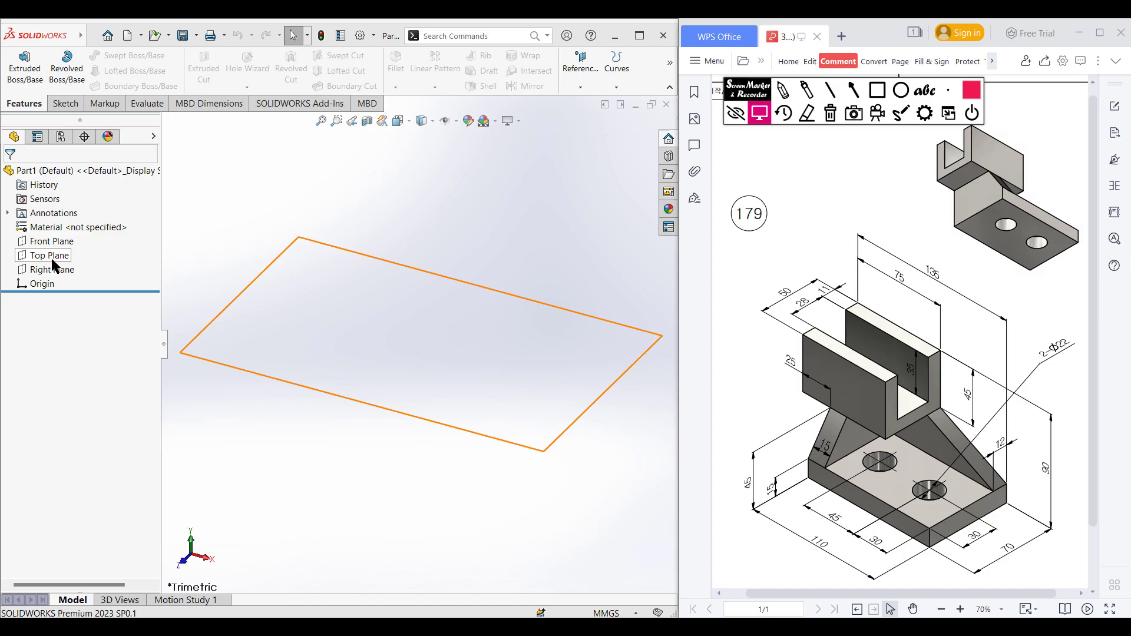
- Sketch a corner rectangle 110 mm wide and 70 mm high on the Top Plane, starting at the origin
{"action": "left_click", "coordinate": [52, 261]}
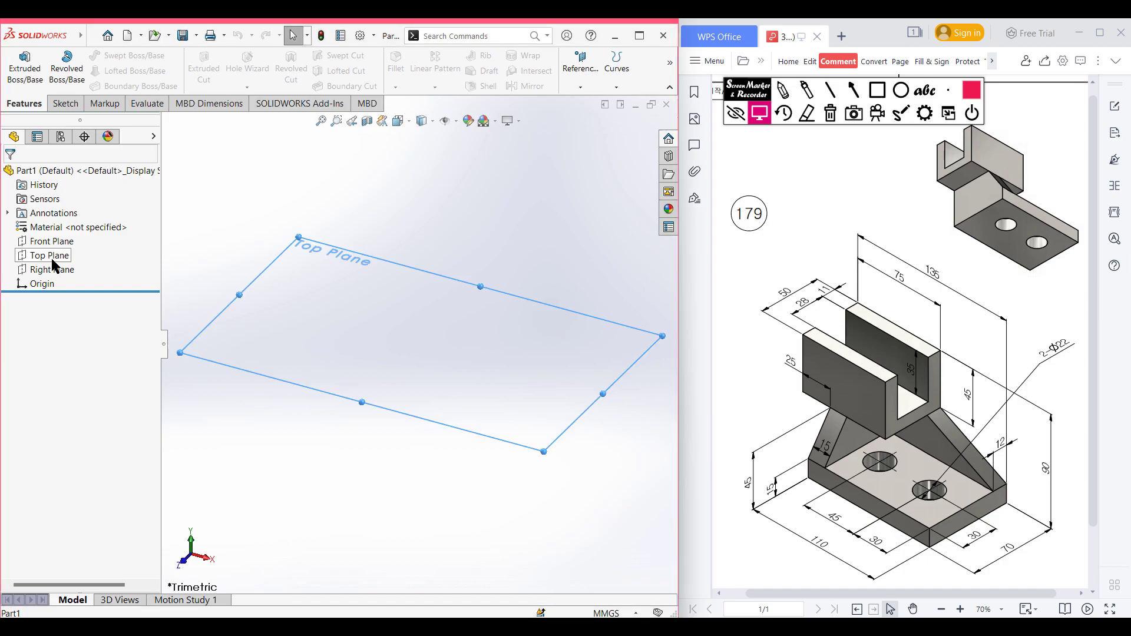
{"action": "right_click", "coordinate": [52, 265]}
{"action": "left_click", "coordinate": [61, 246]}
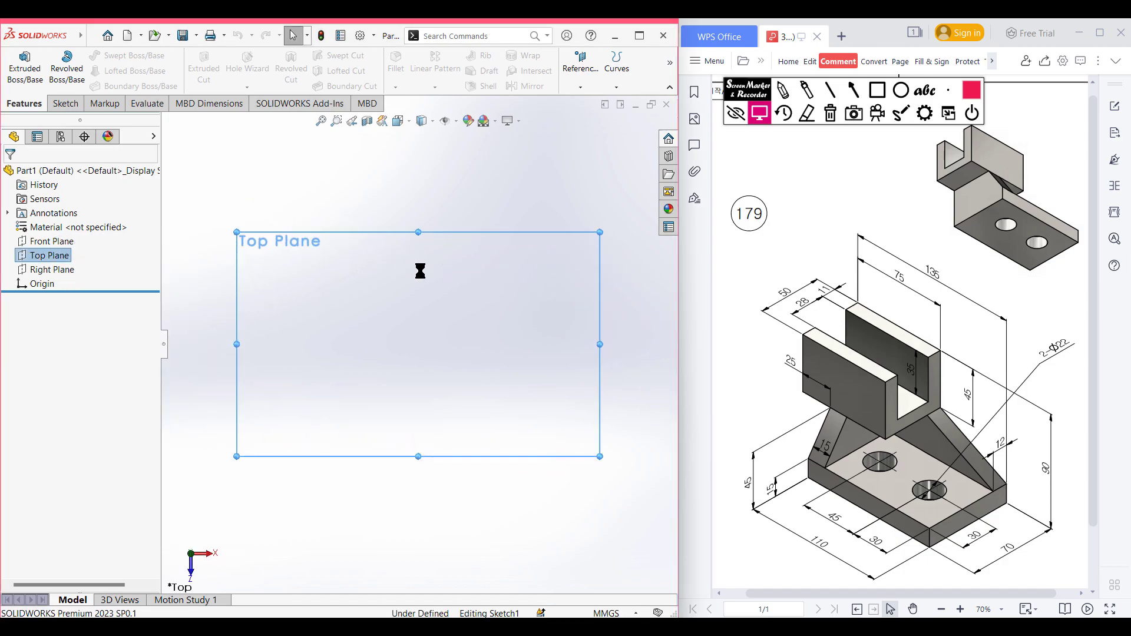
{"action": "left_click", "coordinate": [112, 74]}
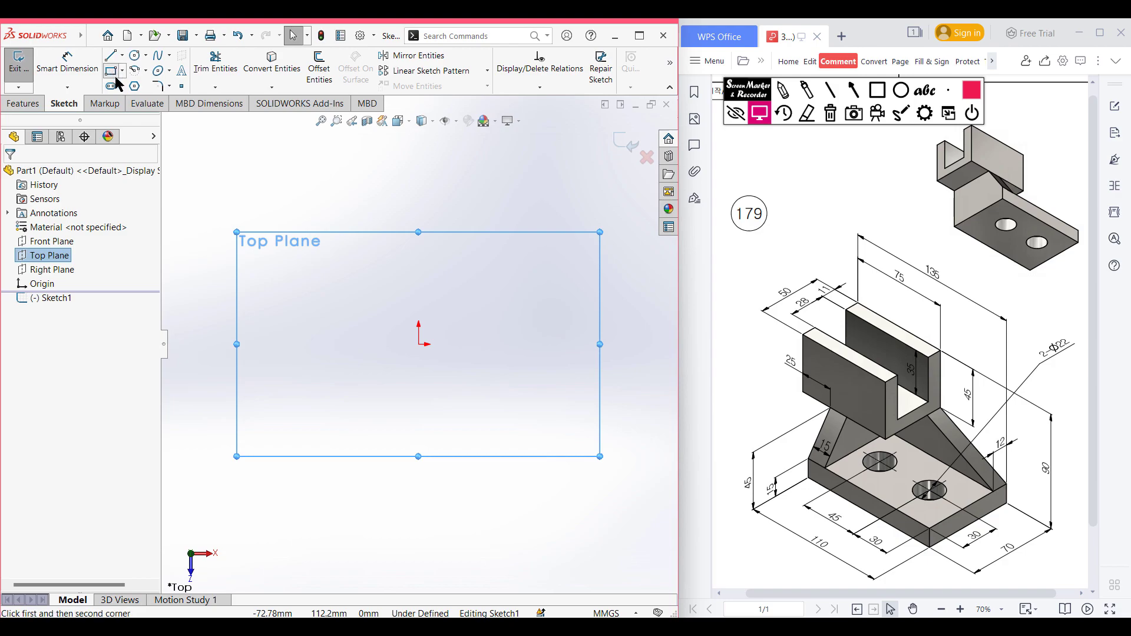
{"action": "left_click", "coordinate": [418, 345]}
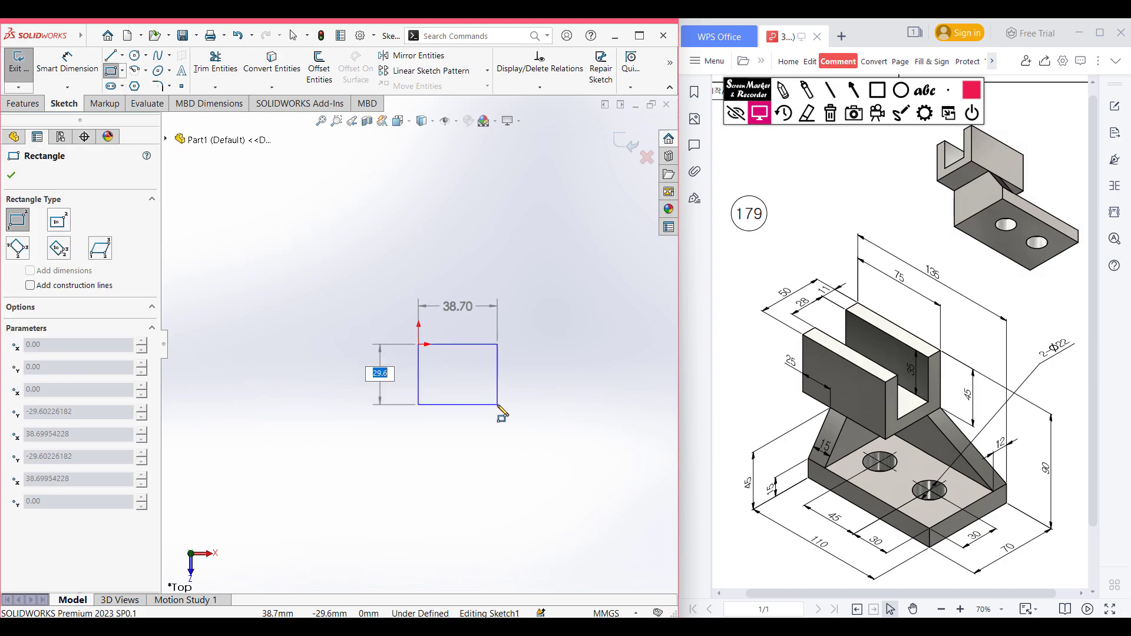
{"action": "type", "text": "70"}
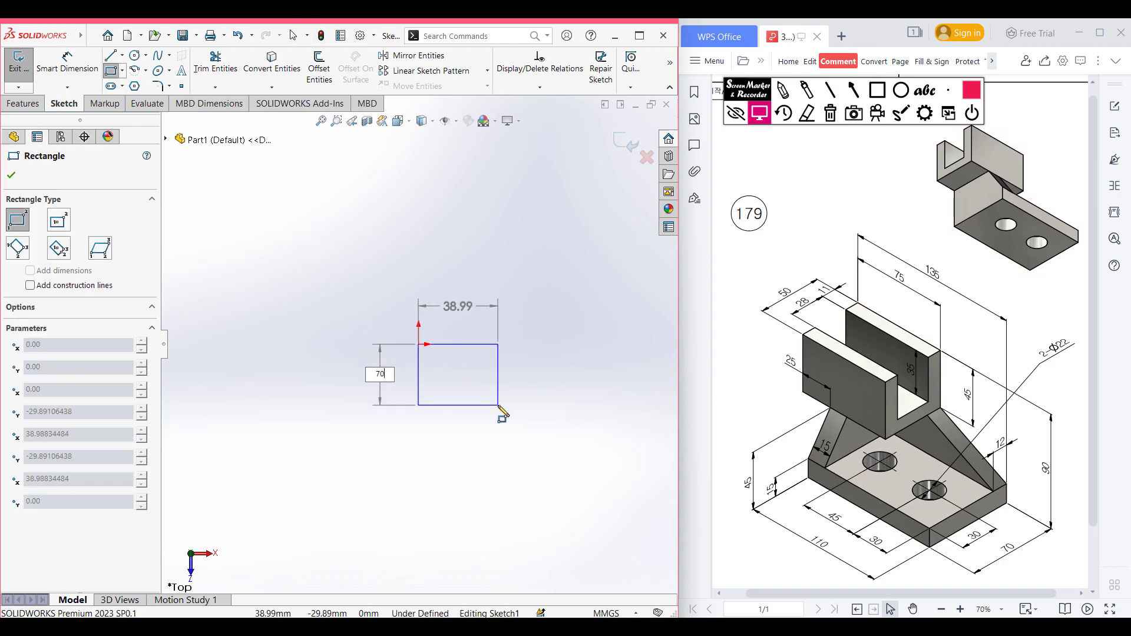
{"action": "key", "text": "Tab"}
{"action": "type", "text": "110"}
{"action": "key", "text": "Return"}
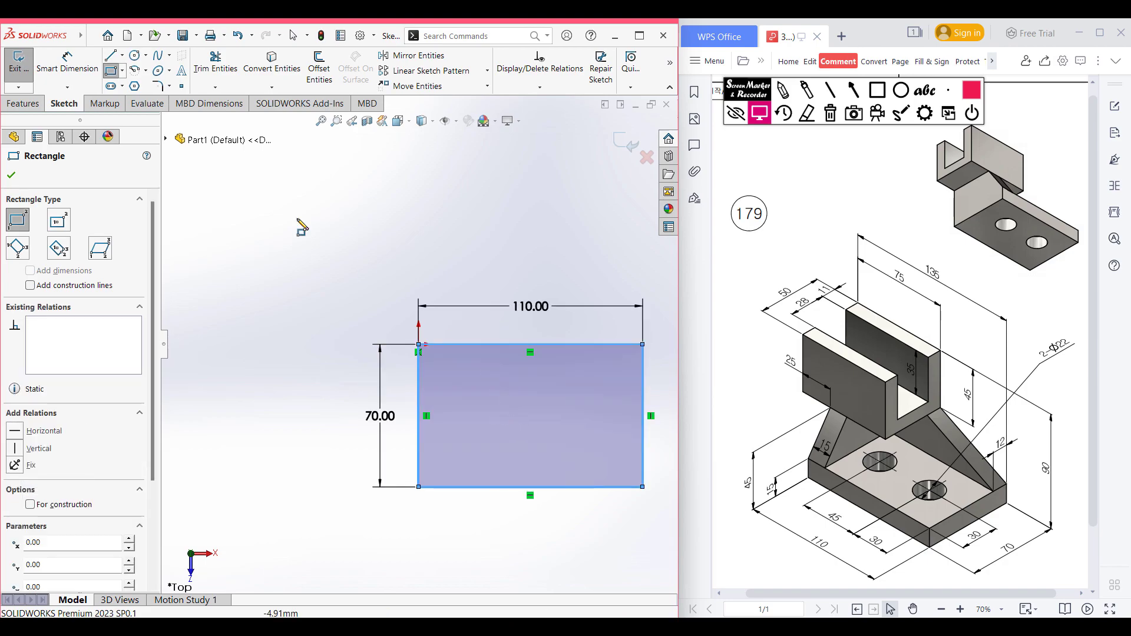
{"action": "left_click", "coordinate": [11, 175]}
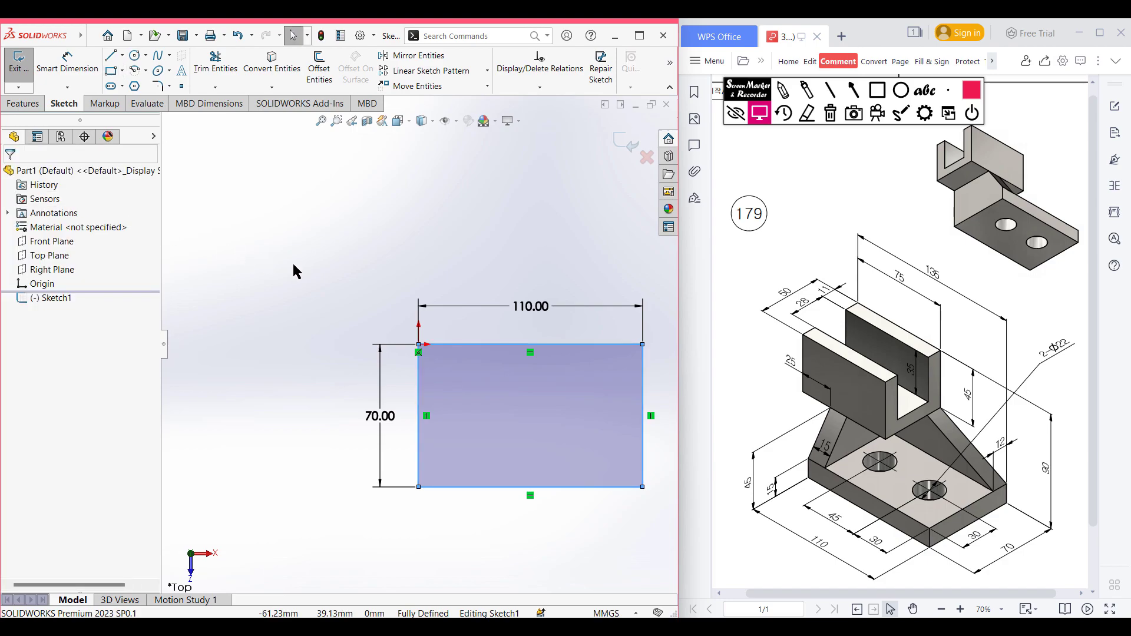
{"action": "key", "text": "Escape"}
- Extrude the rectangle 15 mm upward as a blind boss to form the base plate
{"action": "key", "text": "ctrl+7"}
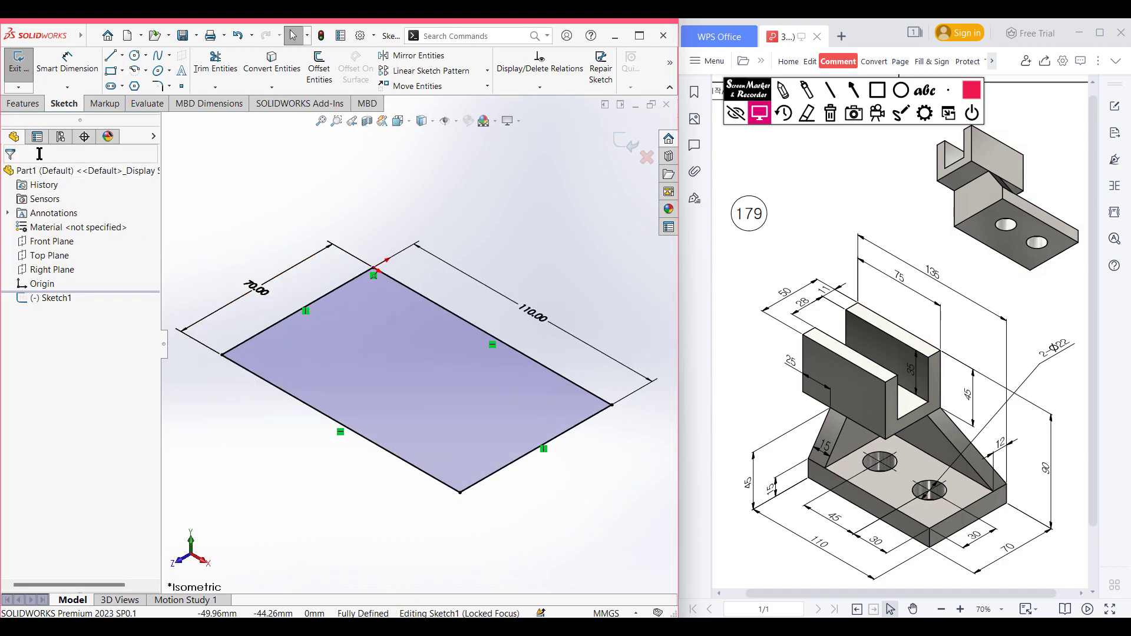
{"action": "left_click", "coordinate": [24, 103]}
{"action": "left_click", "coordinate": [24, 71]}
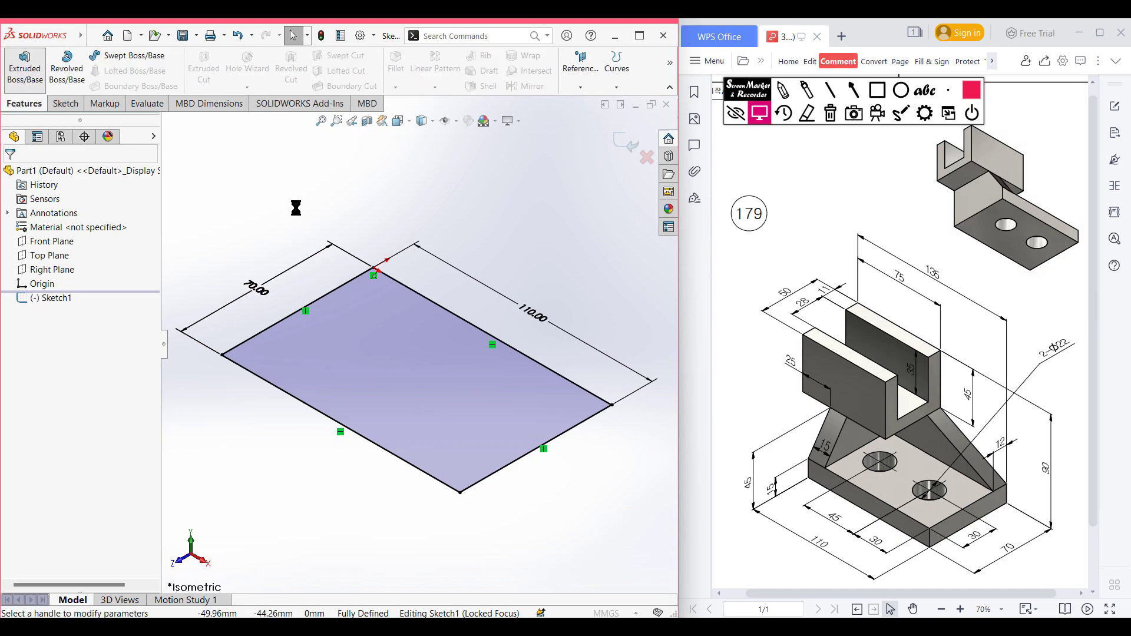
{"action": "type", "text": "1"}
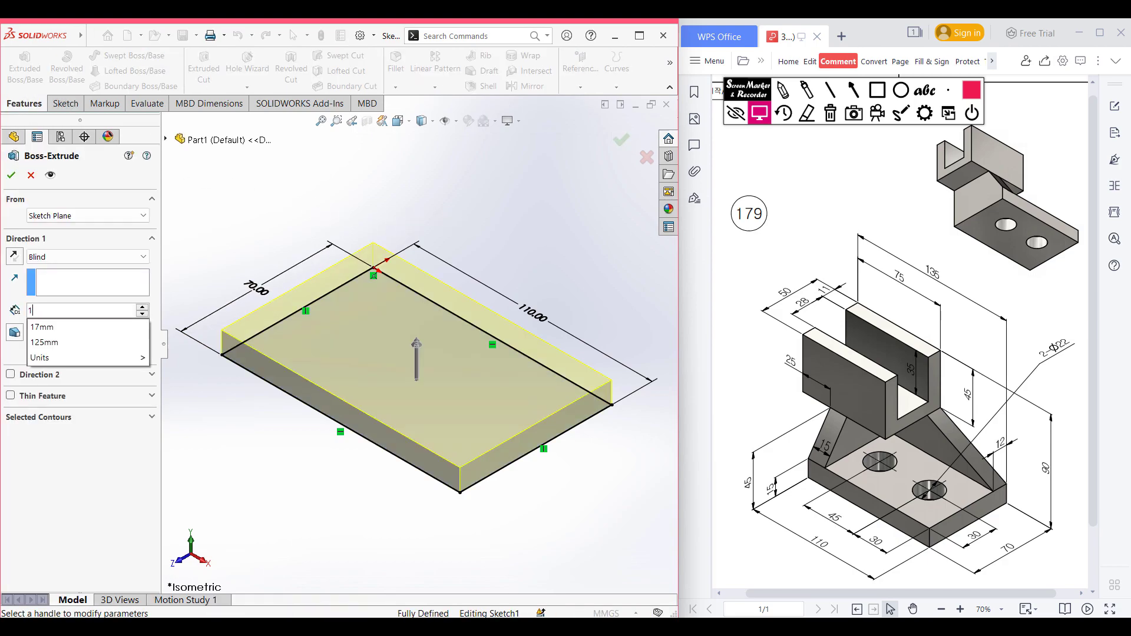
{"action": "type", "text": "5"}
{"action": "key", "text": "Return"}
{"action": "left_click", "coordinate": [11, 175]}
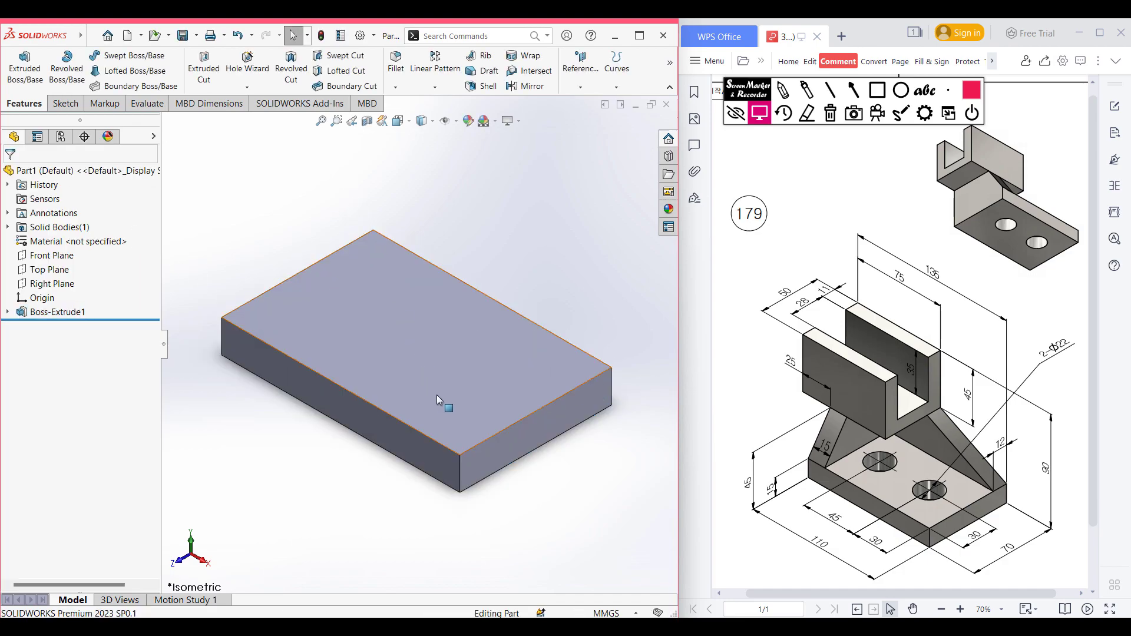
- Open a sketch on the plate's top face and draw a 22 mm diameter circle slightly off its centre, away from the origin
{"action": "right_click", "coordinate": [446, 367]}
{"action": "left_click", "coordinate": [473, 347]}
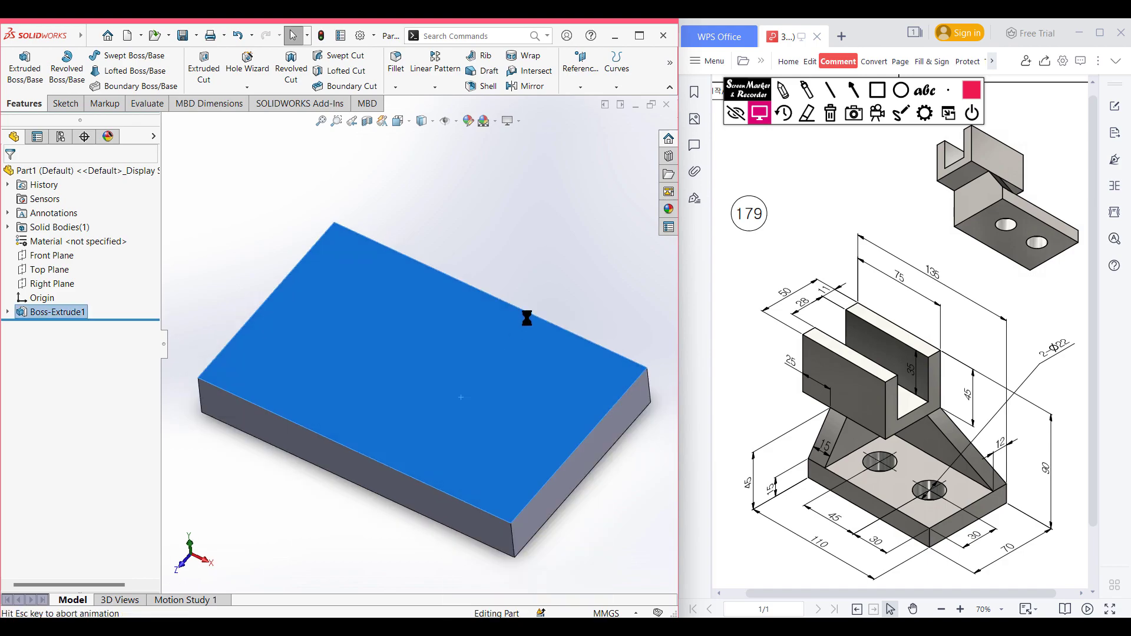
{"action": "left_click", "coordinate": [412, 154]}
{"action": "left_click", "coordinate": [135, 55]}
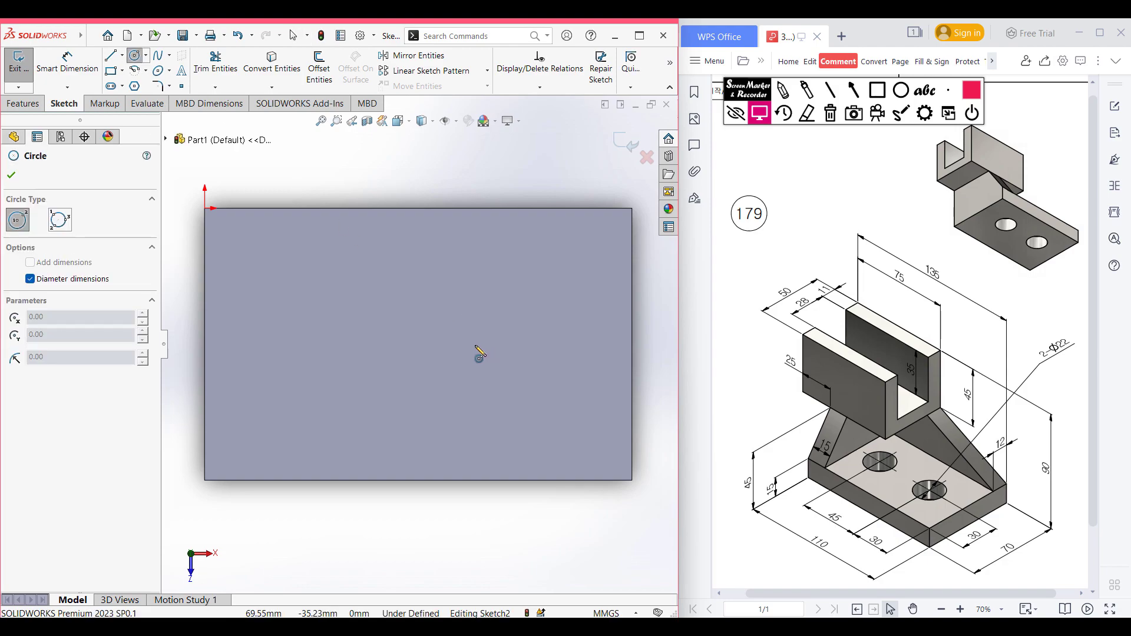
{"action": "left_click", "coordinate": [474, 347]}
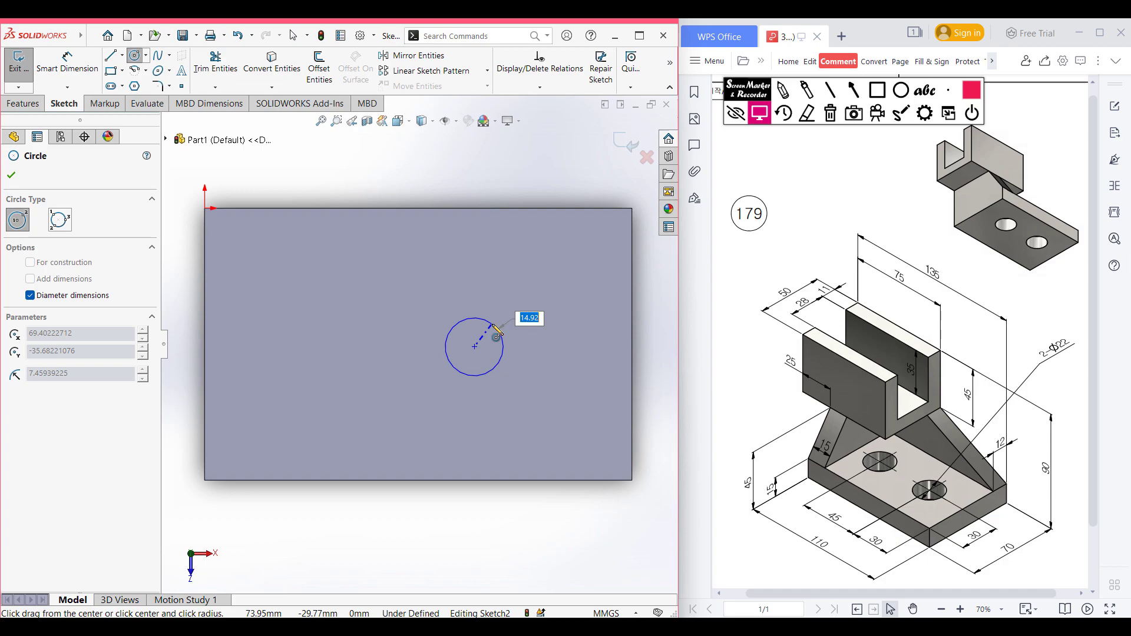
{"action": "type", "text": "22"}
{"action": "key", "text": "Return"}
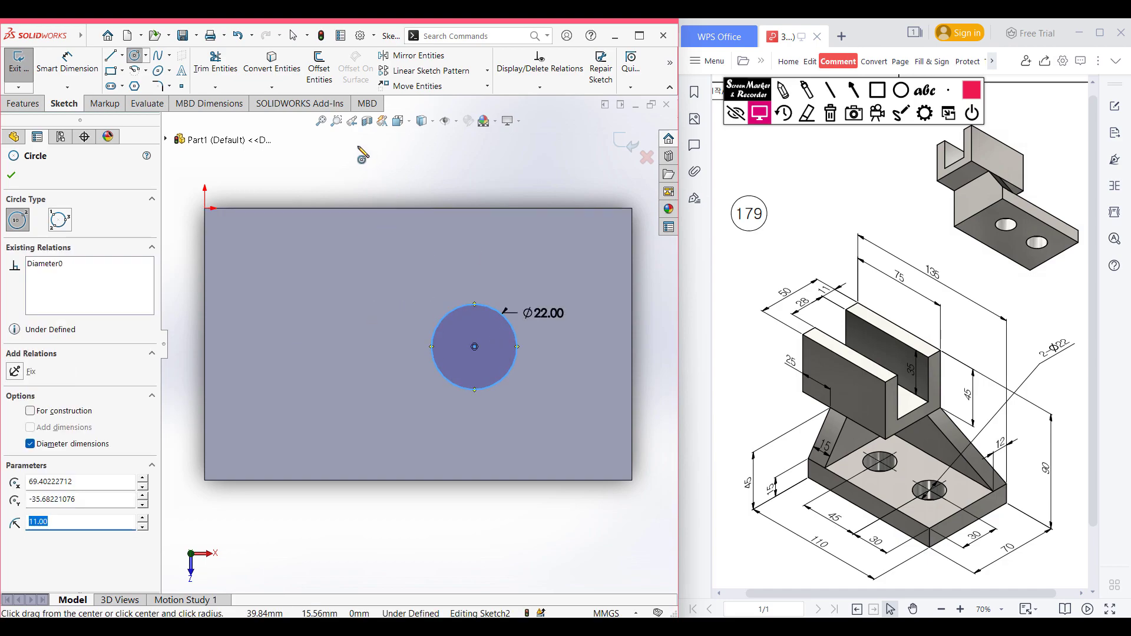
- Dimension the circle's centre 30 mm from the plate's long edge opposite the origin
{"action": "right_click_drag", "start_coordinate": [356, 194], "coordinate": [356, 152]}
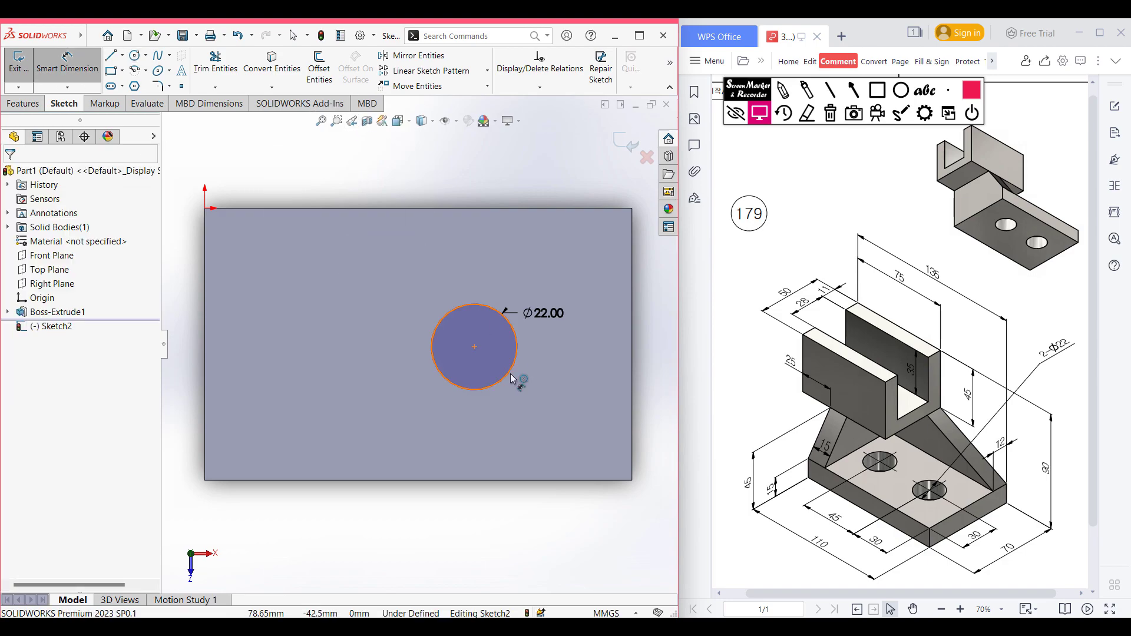
{"action": "left_click", "coordinate": [529, 480]}
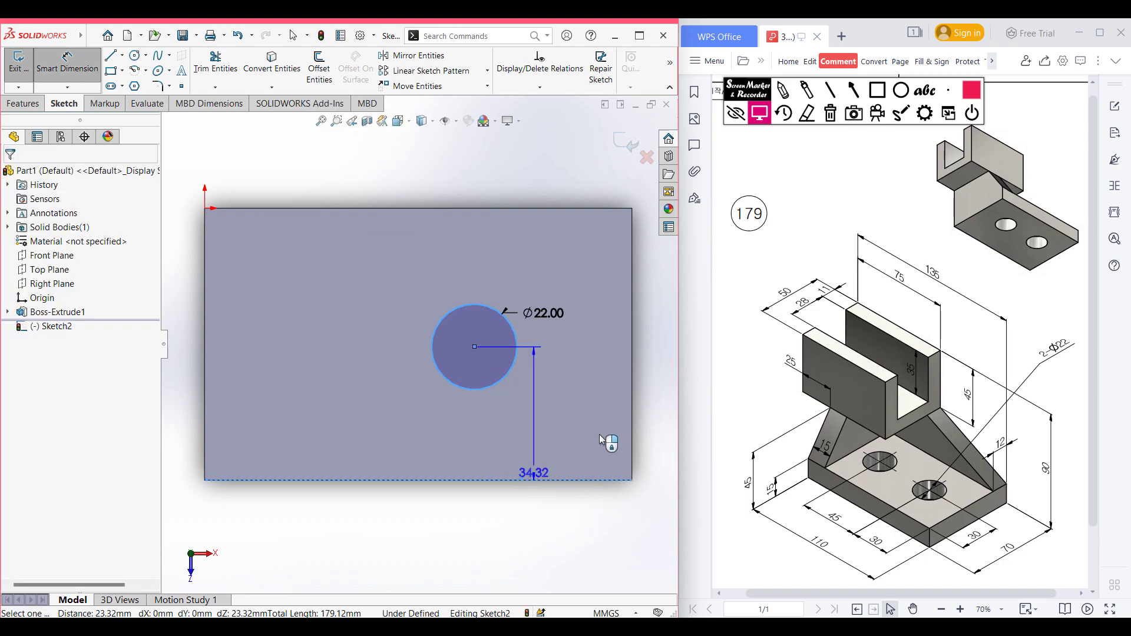
{"action": "left_click", "coordinate": [648, 437]}
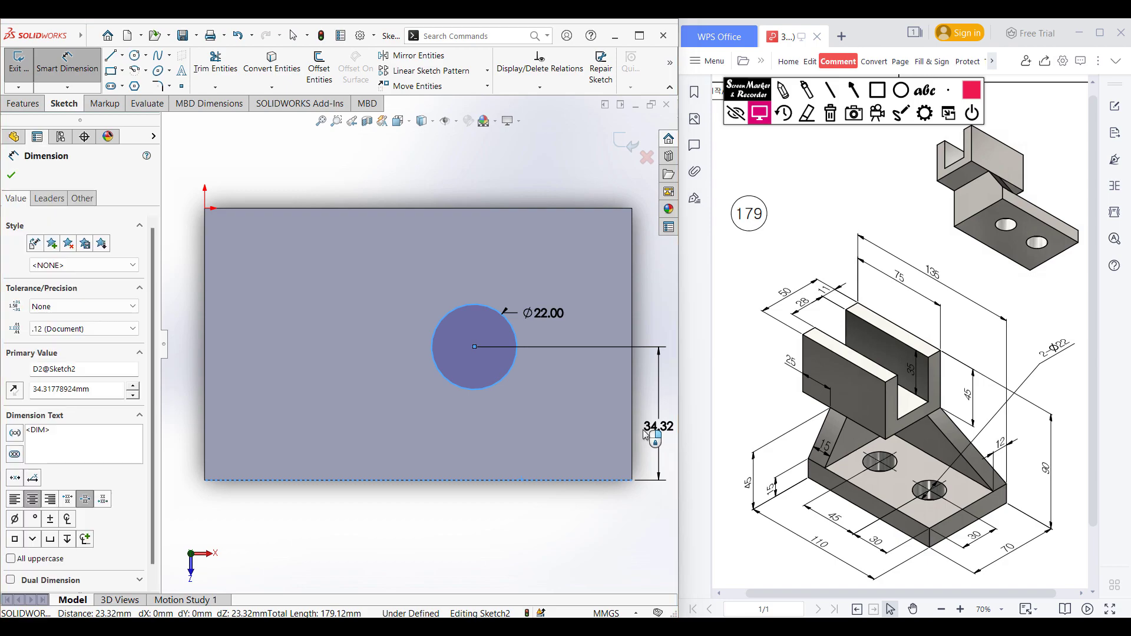
{"action": "type", "text": "30"}
{"action": "key", "text": "Return"}
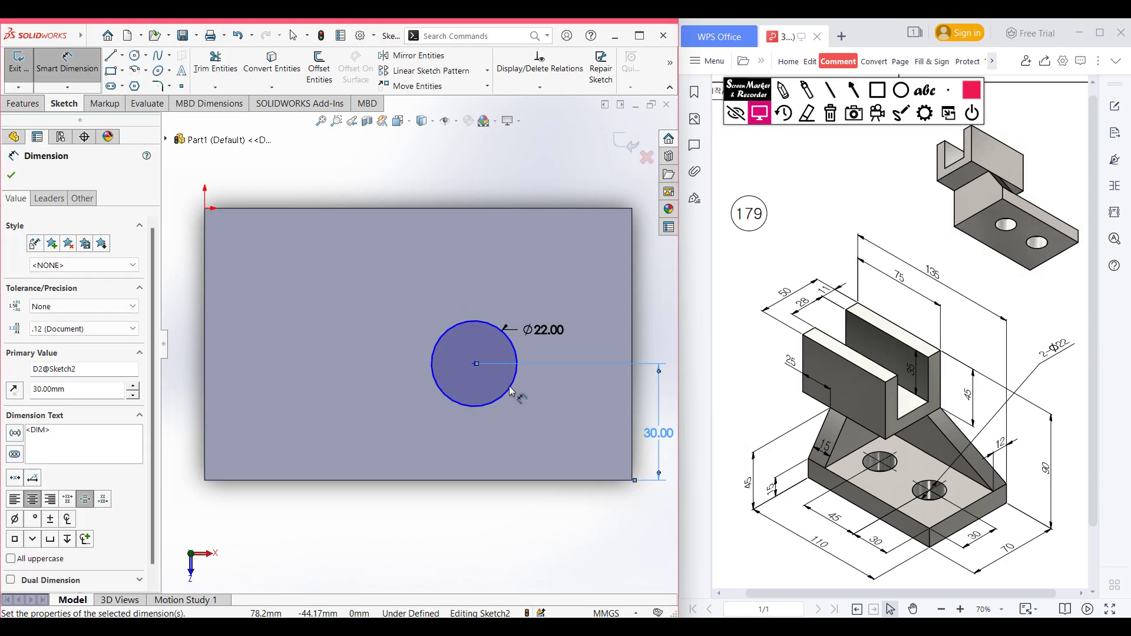
- Dimension the circle's centre 30 mm from the plate's short edge opposite the origin
{"action": "left_click", "coordinate": [512, 394]}
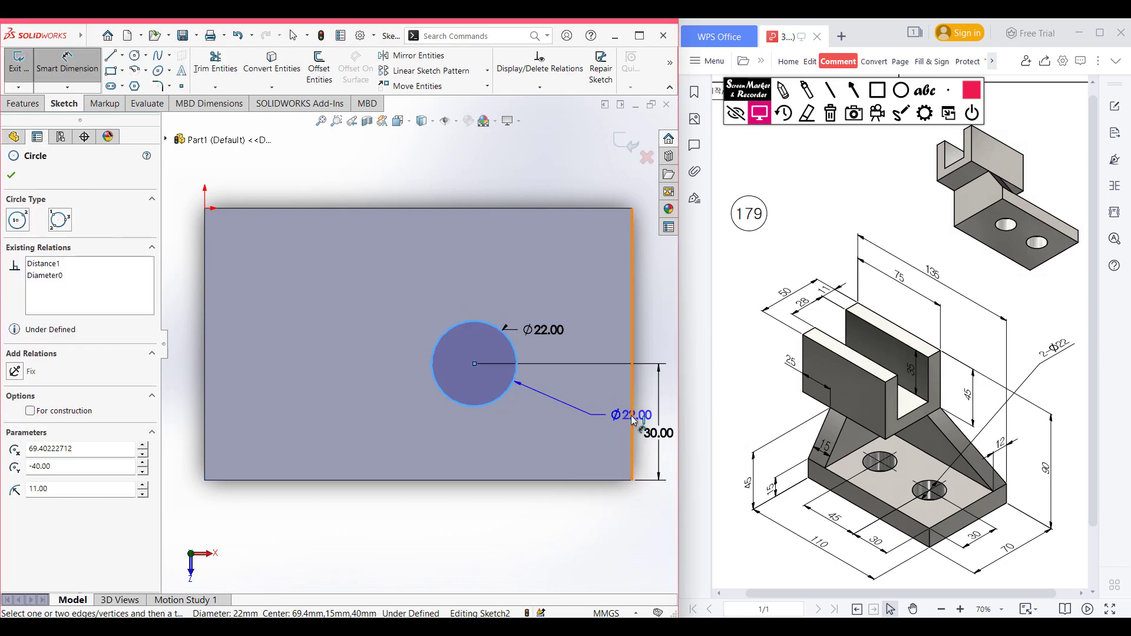
{"action": "left_click", "coordinate": [630, 424]}
{"action": "left_click", "coordinate": [560, 501]}
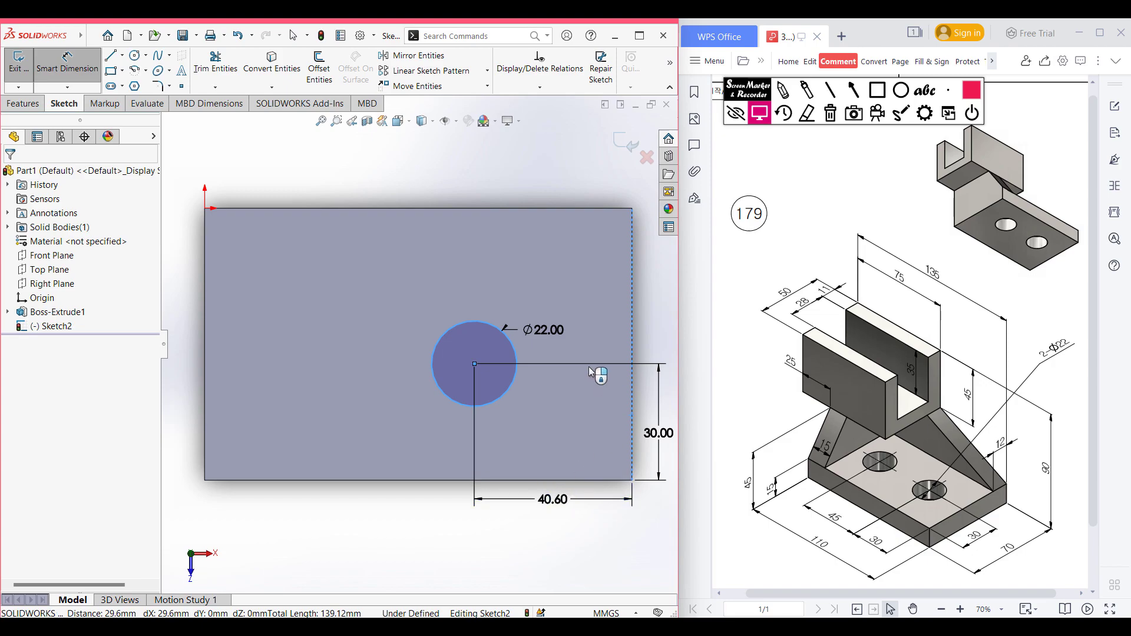
{"action": "type", "text": "40.6"}
{"action": "key", "text": "Return"}
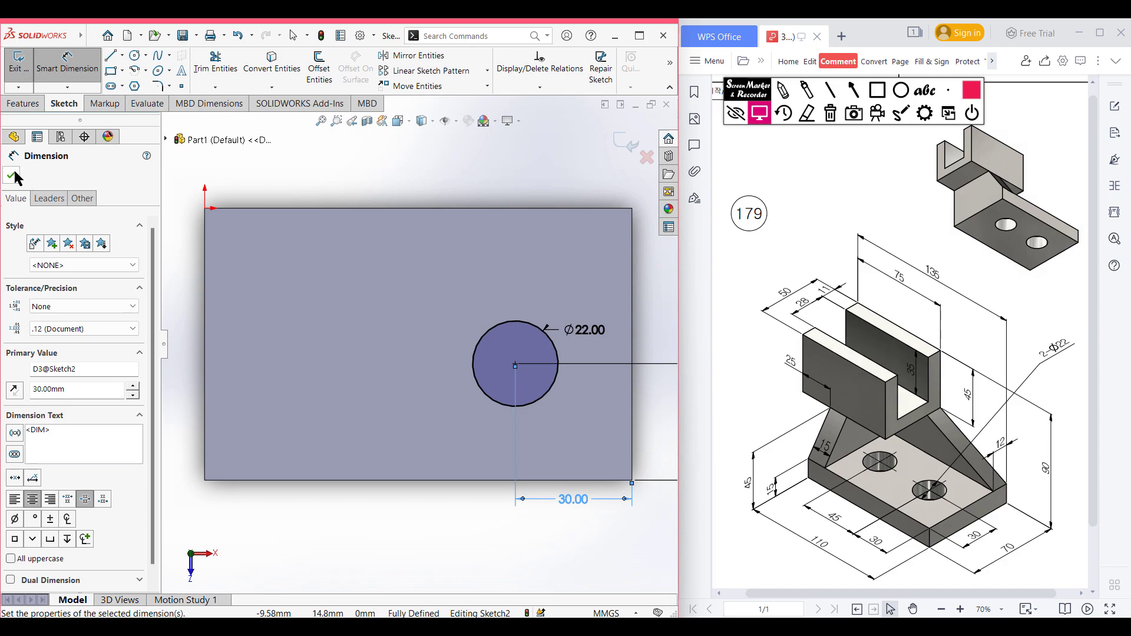
{"action": "left_click", "coordinate": [12, 174]}
- Draw a second 22 mm diameter circle level with the first, about 50 mm from it toward the origin side
{"action": "left_click", "coordinate": [134, 55]}
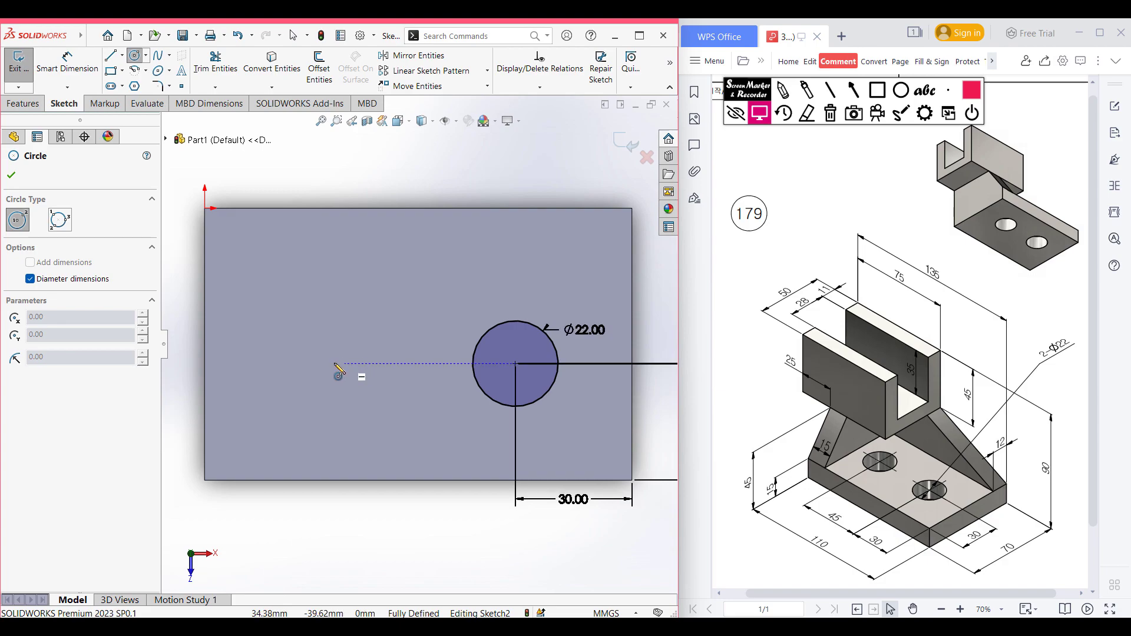
{"action": "left_click", "coordinate": [322, 364]}
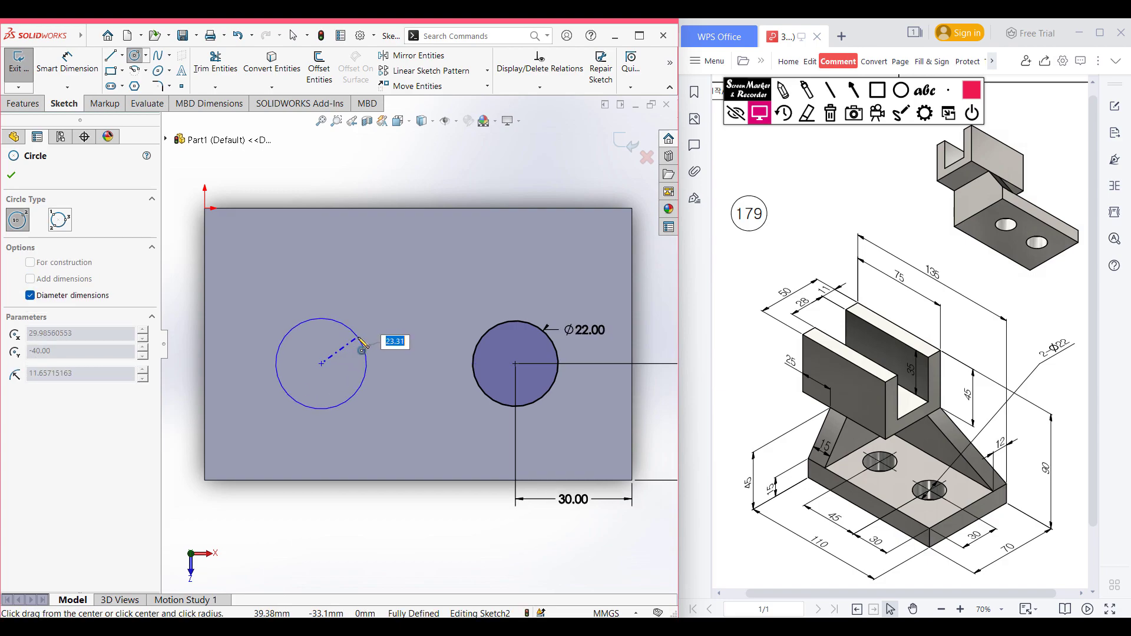
{"action": "type", "text": "22"}
{"action": "key", "text": "Return"}
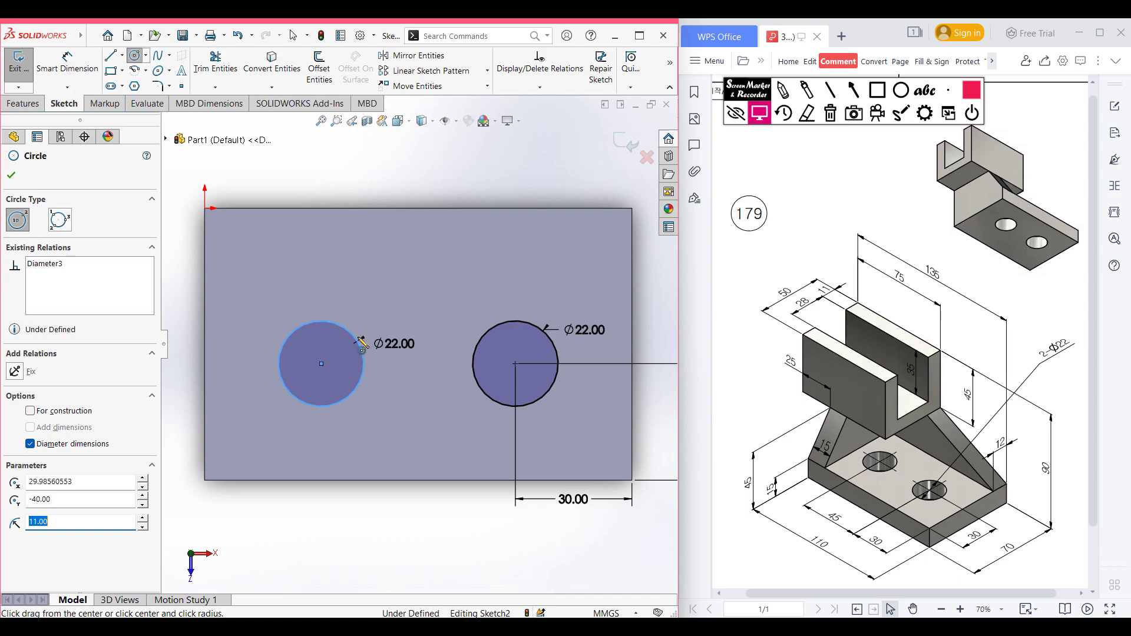
- Set the horizontal distance between the two circle centres to 45 mm
{"action": "right_click_drag", "start_coordinate": [392, 285], "coordinate": [391, 248]}
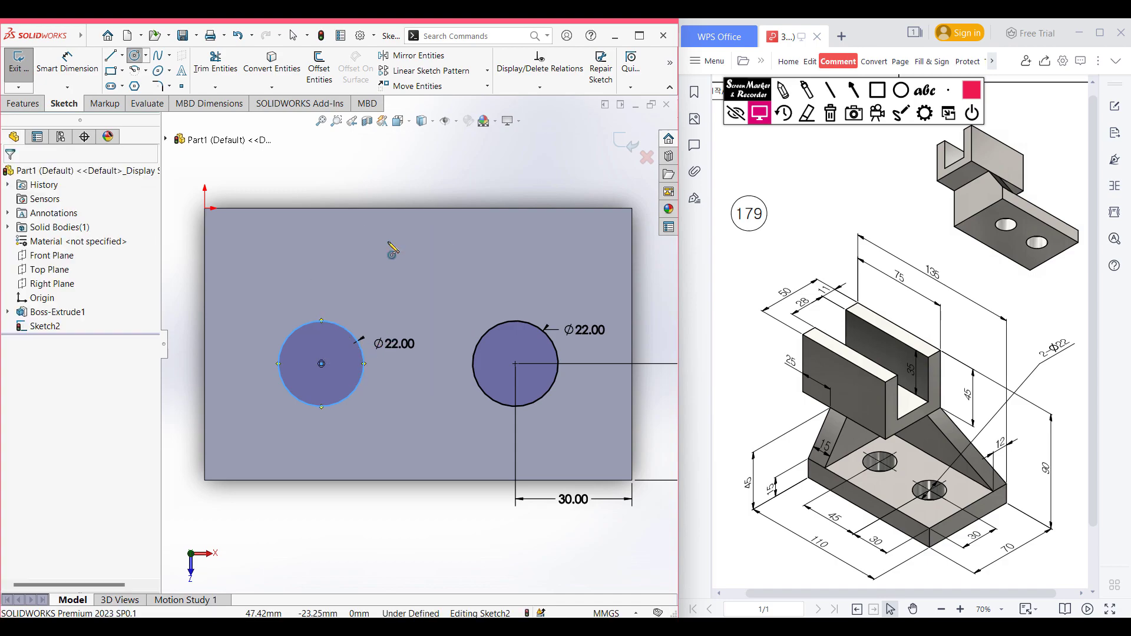
{"action": "left_click", "coordinate": [354, 404]}
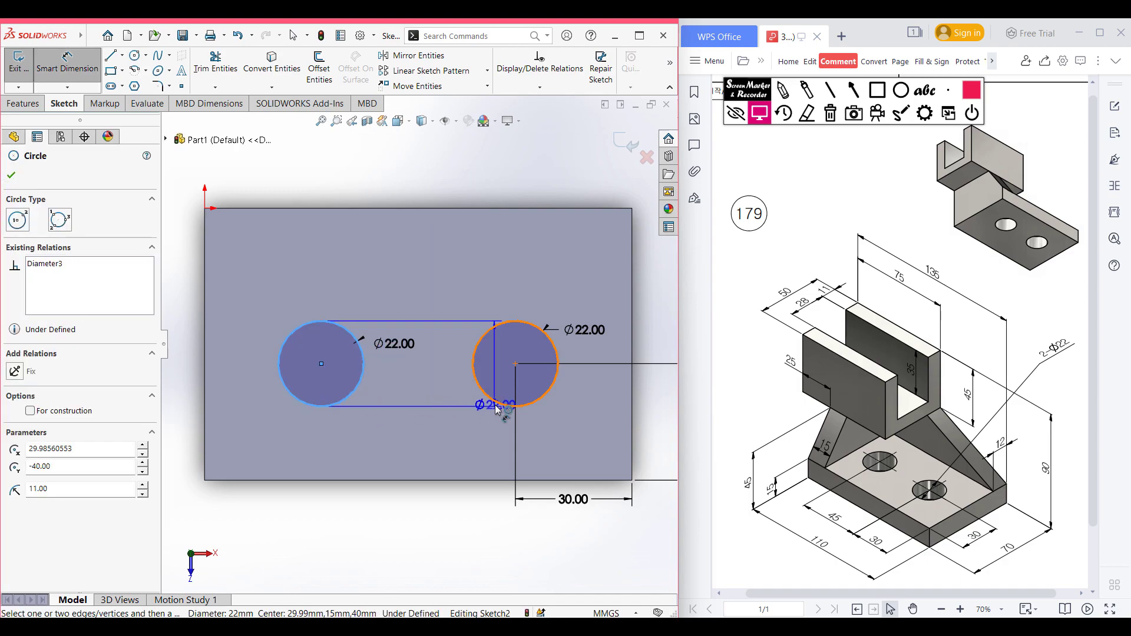
{"action": "left_click", "coordinate": [498, 408]}
{"action": "left_click", "coordinate": [416, 514]}
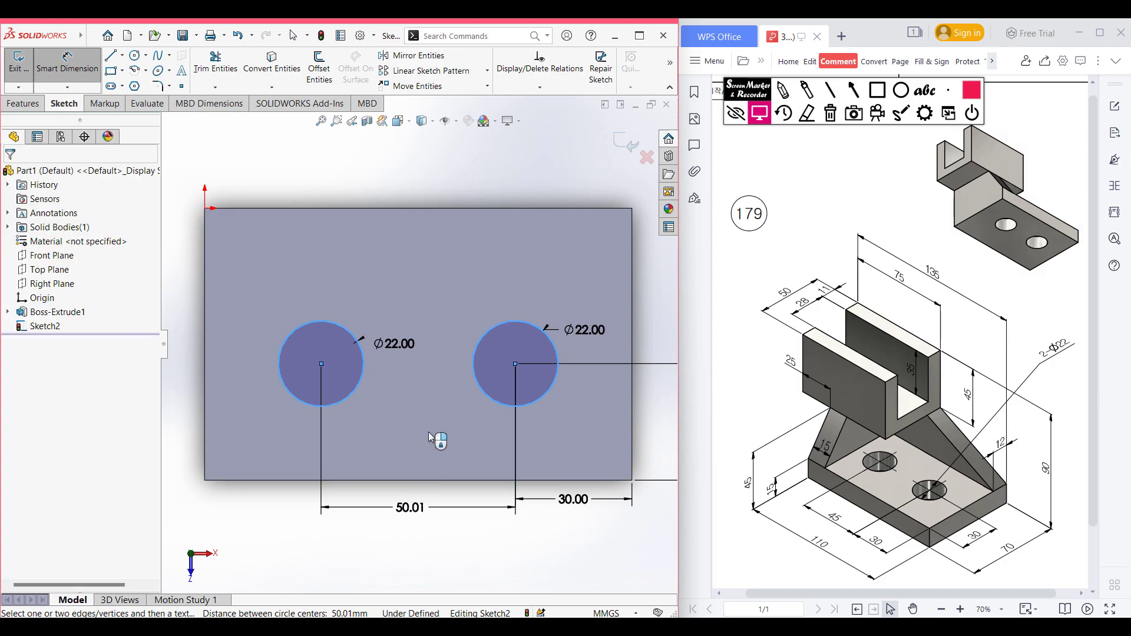
{"action": "type", "text": "45"}
{"action": "key", "text": "Return"}
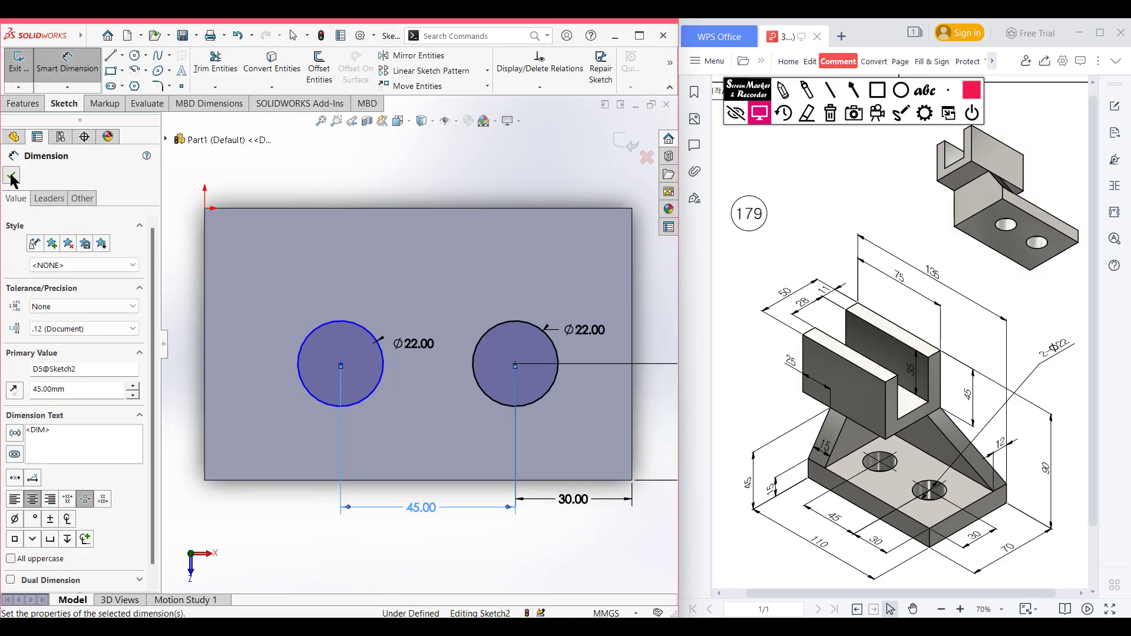
- Dimension the second circle's centre 30 mm from the plate's long edge opposite the origin
{"action": "left_click", "coordinate": [11, 175]}
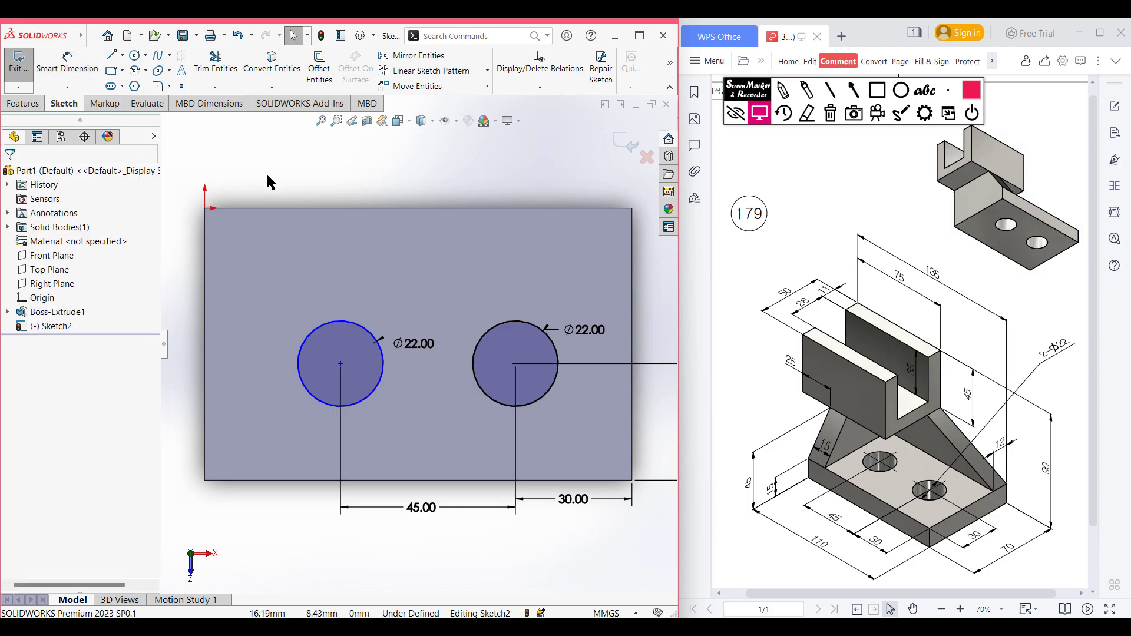
{"action": "key", "text": "ctrl+7"}
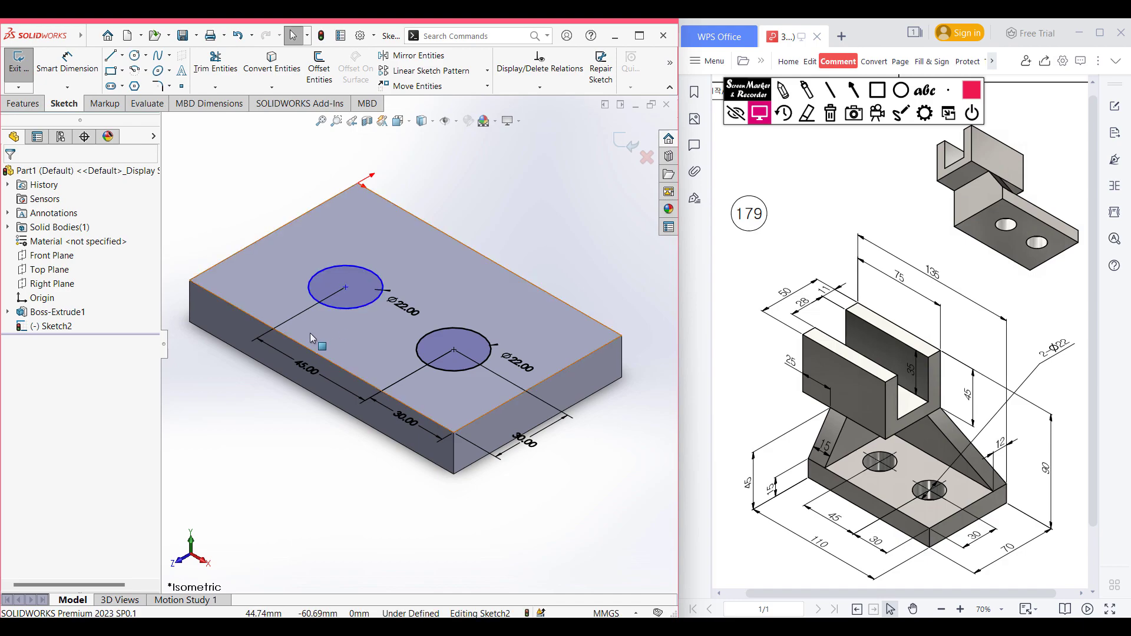
{"action": "key", "text": "ctrl+8"}
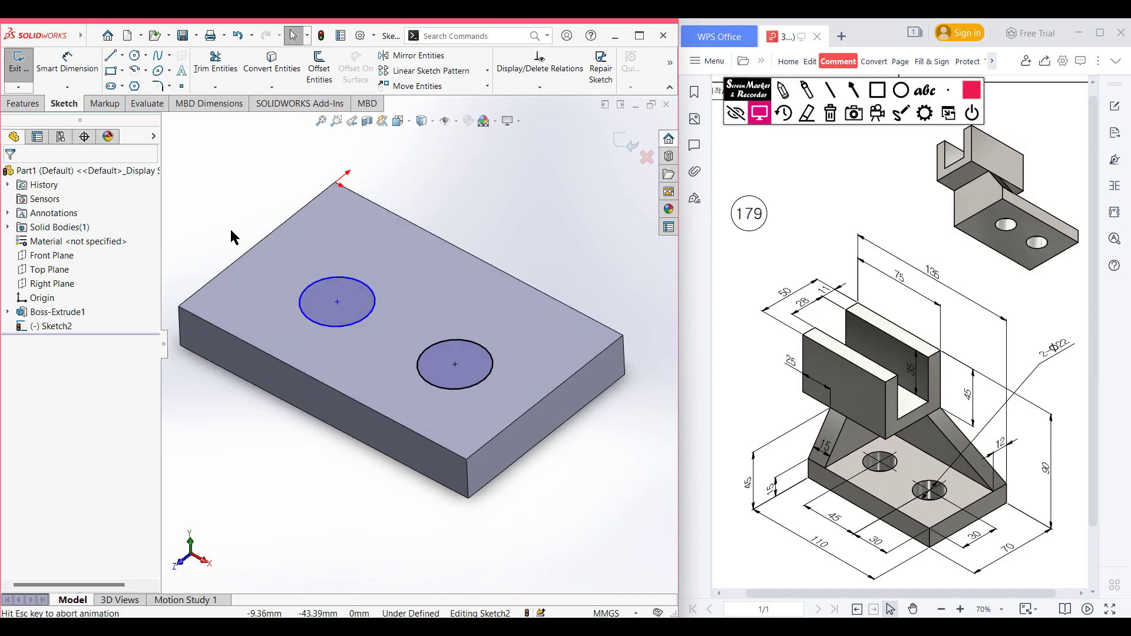
{"action": "right_click_drag", "start_coordinate": [309, 198], "coordinate": [308, 133]}
{"action": "left_click", "coordinate": [355, 368]}
{"action": "left_click", "coordinate": [358, 427]}
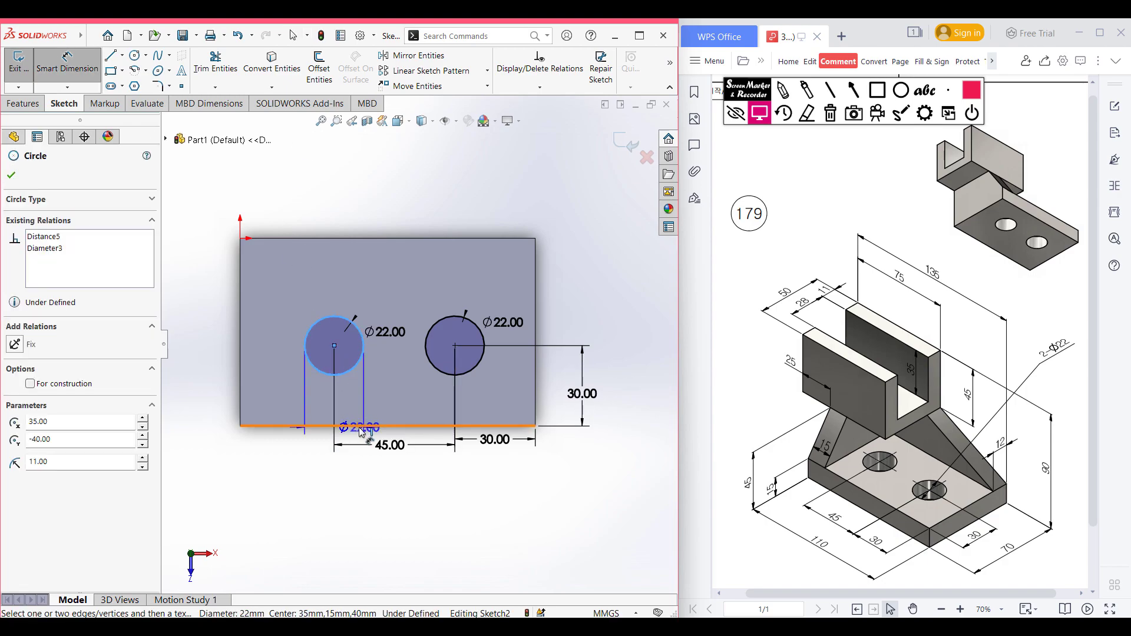
{"action": "left_click", "coordinate": [364, 411]}
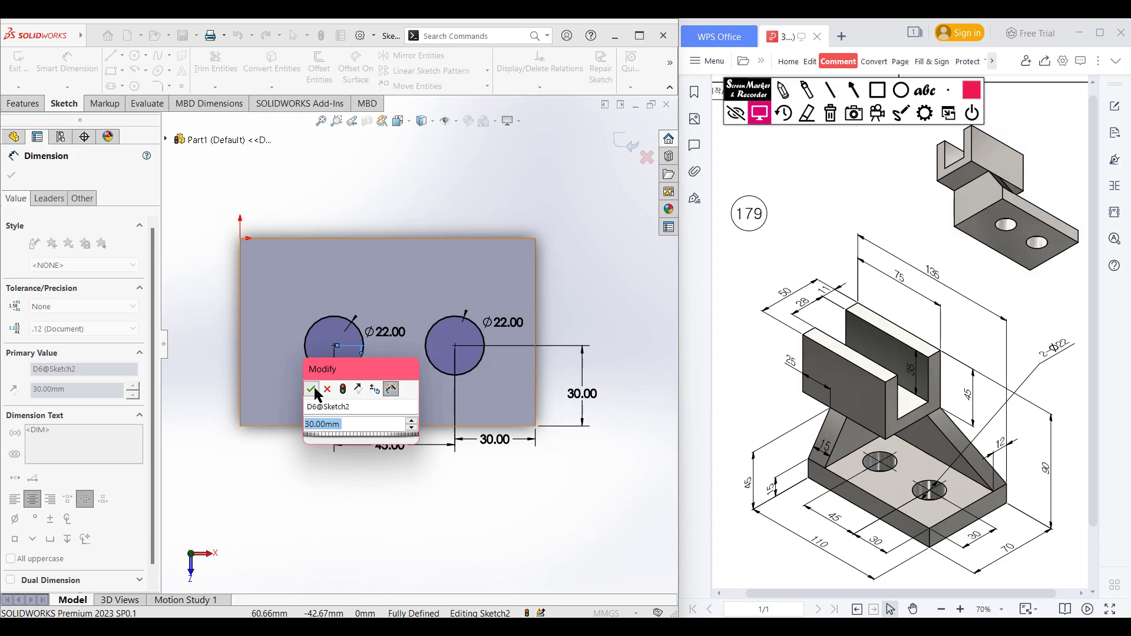
{"action": "left_click", "coordinate": [311, 390]}
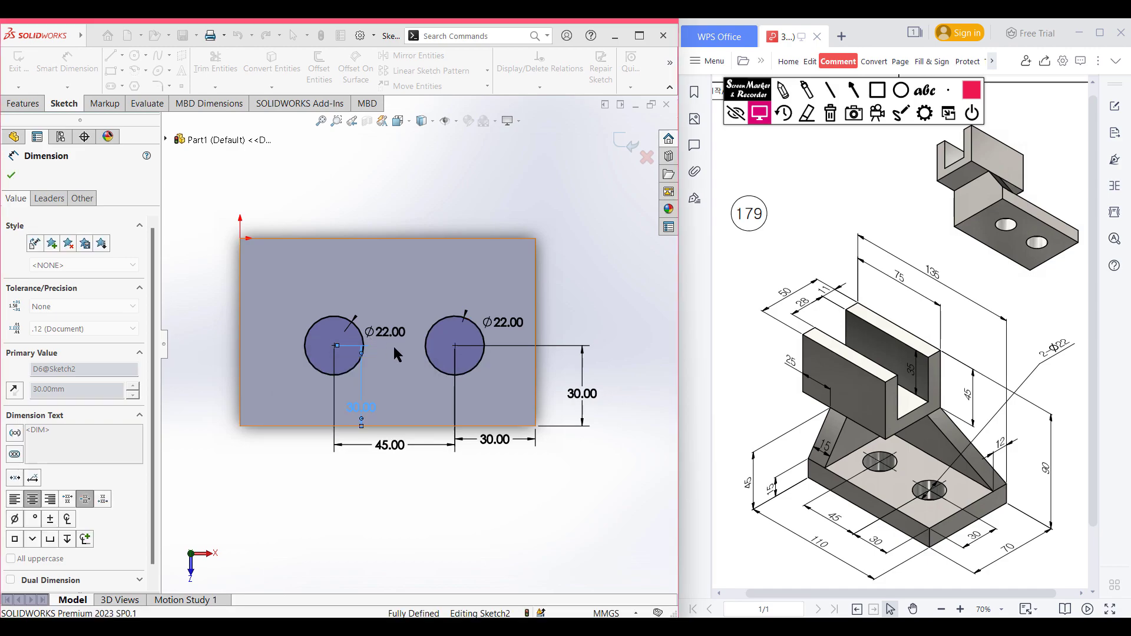
{"action": "left_click", "coordinate": [10, 175]}
{"action": "key", "text": "Escape"}
- Cut both 22 mm circles through the entire base plate with an Extruded Cut set to Through All
{"action": "key", "text": "ctrl+7"}
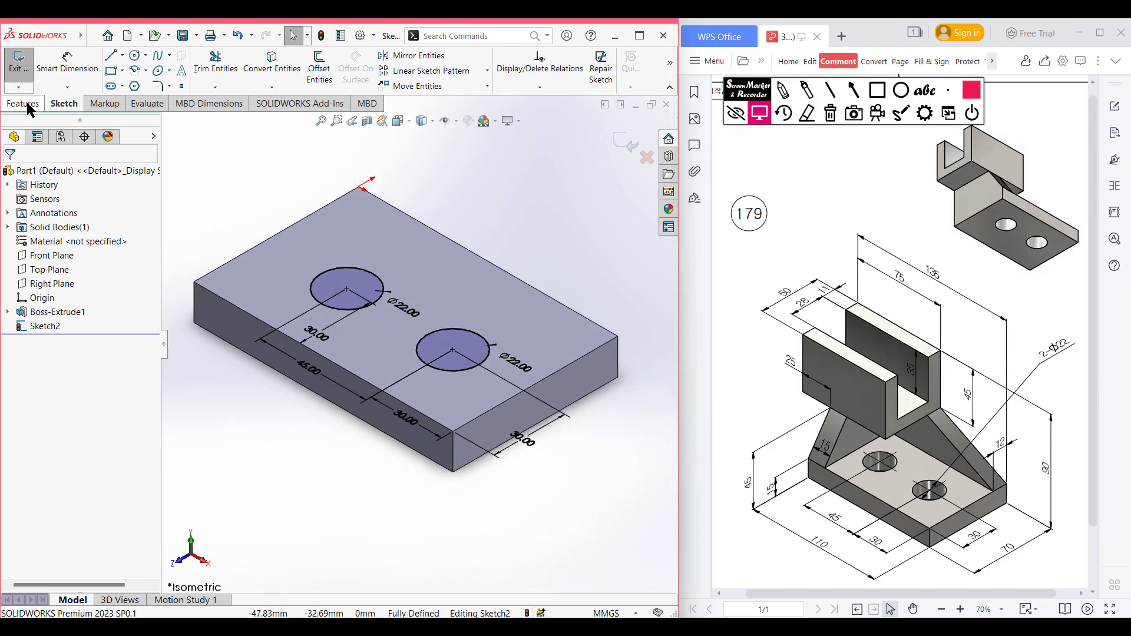
{"action": "left_click", "coordinate": [24, 103]}
{"action": "left_click", "coordinate": [204, 69]}
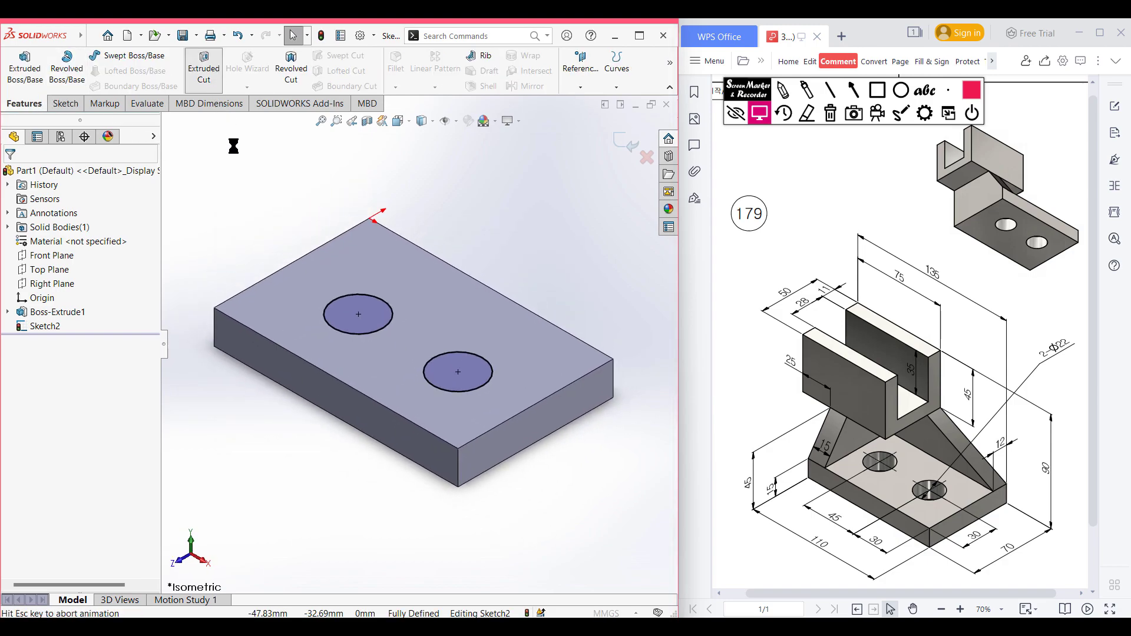
{"action": "left_click", "coordinate": [94, 257]}
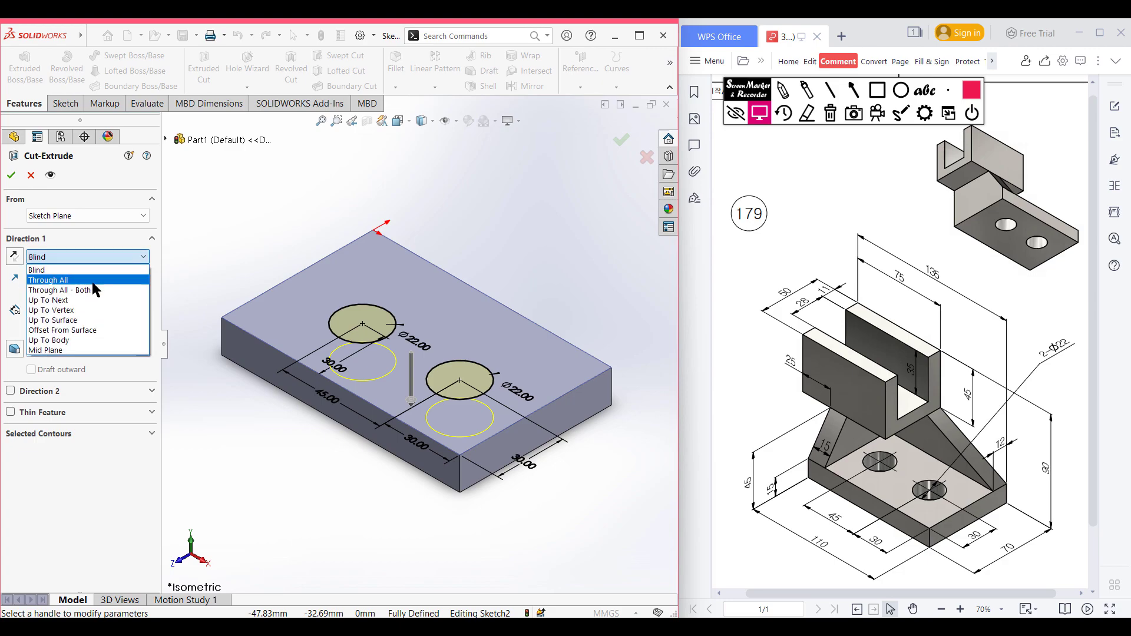
{"action": "left_click", "coordinate": [64, 279]}
{"action": "left_click", "coordinate": [13, 174]}
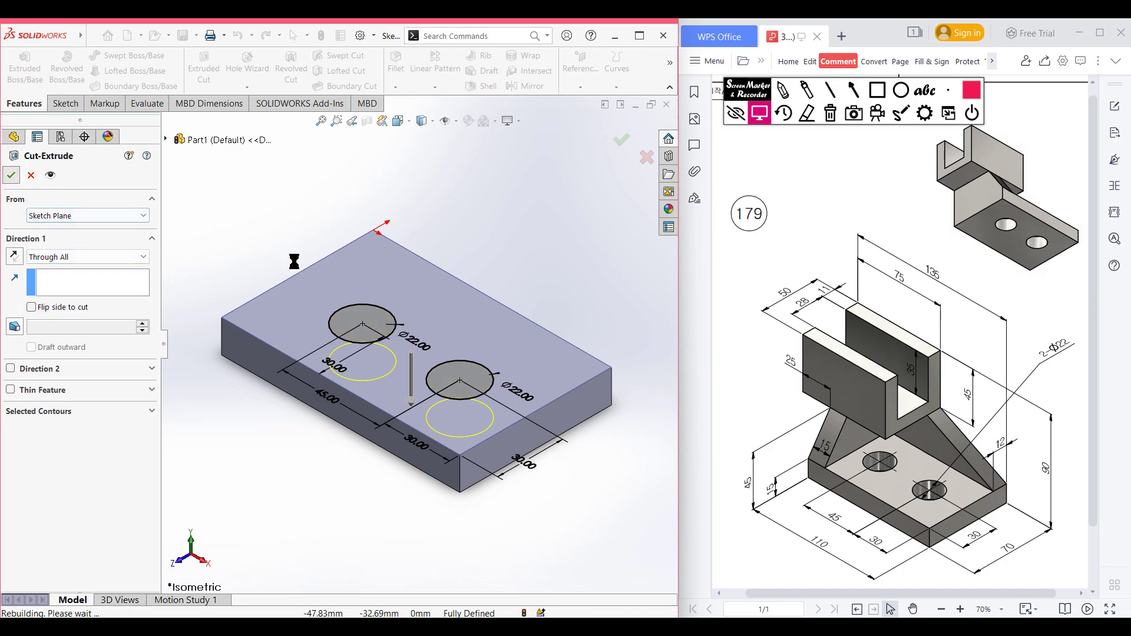
{"action": "left_click", "coordinate": [511, 231]}
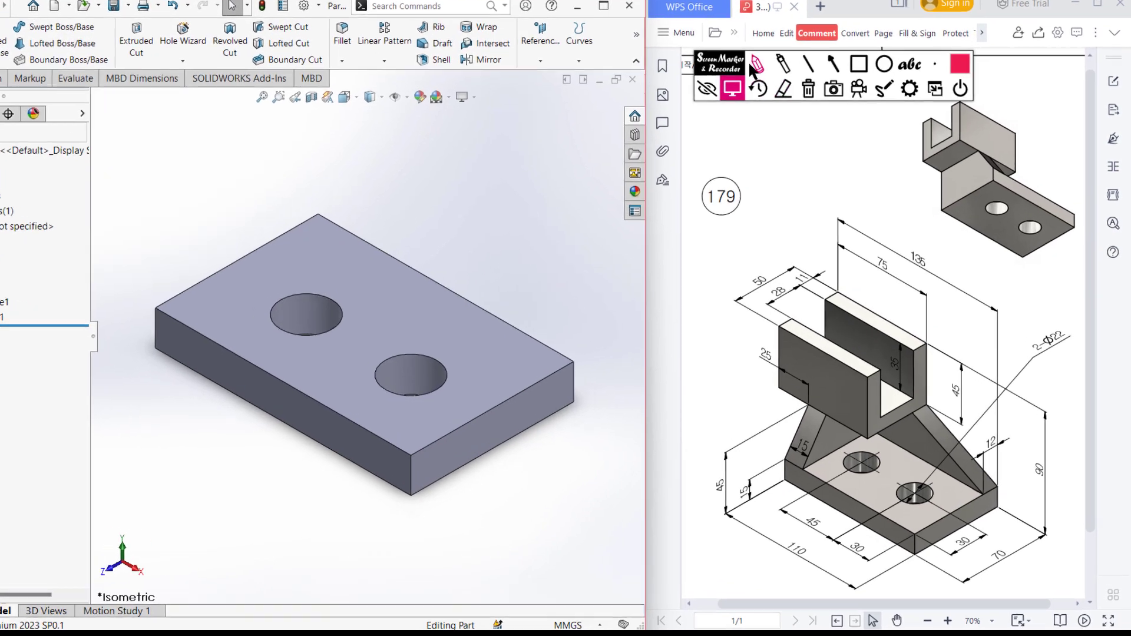
- Mark up the reference drawing to examine the end rib's profile, width, height and thickness dimensions, then erase the marks
{"action": "left_click", "coordinate": [751, 64]}
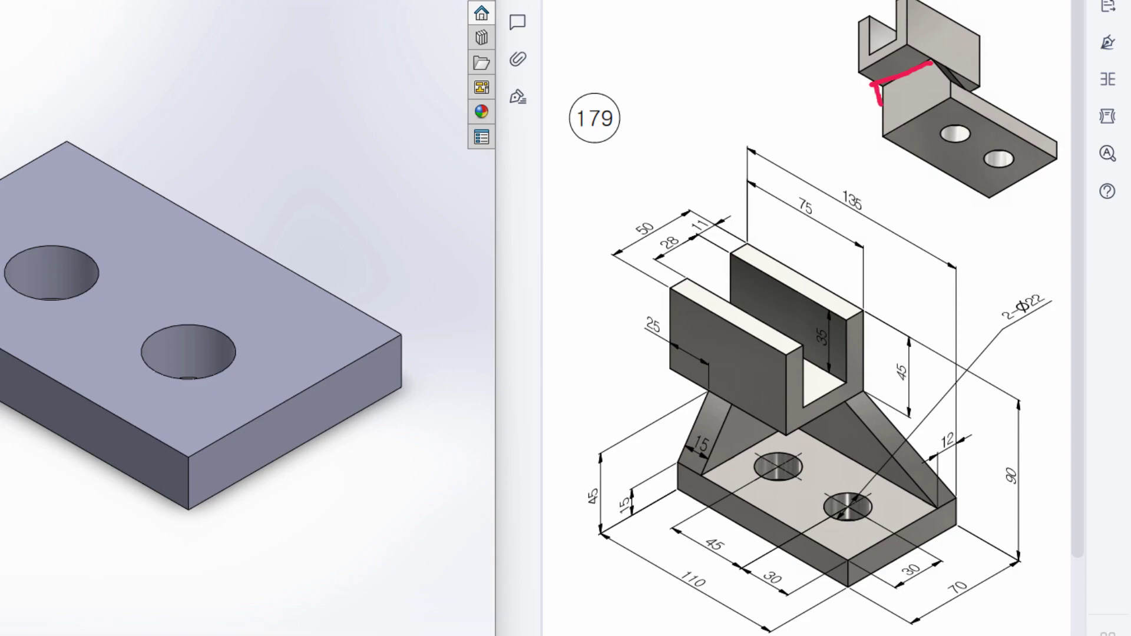
{"action": "left_click_drag", "start_coordinate": [906, 101], "coordinate": [953, 89]}
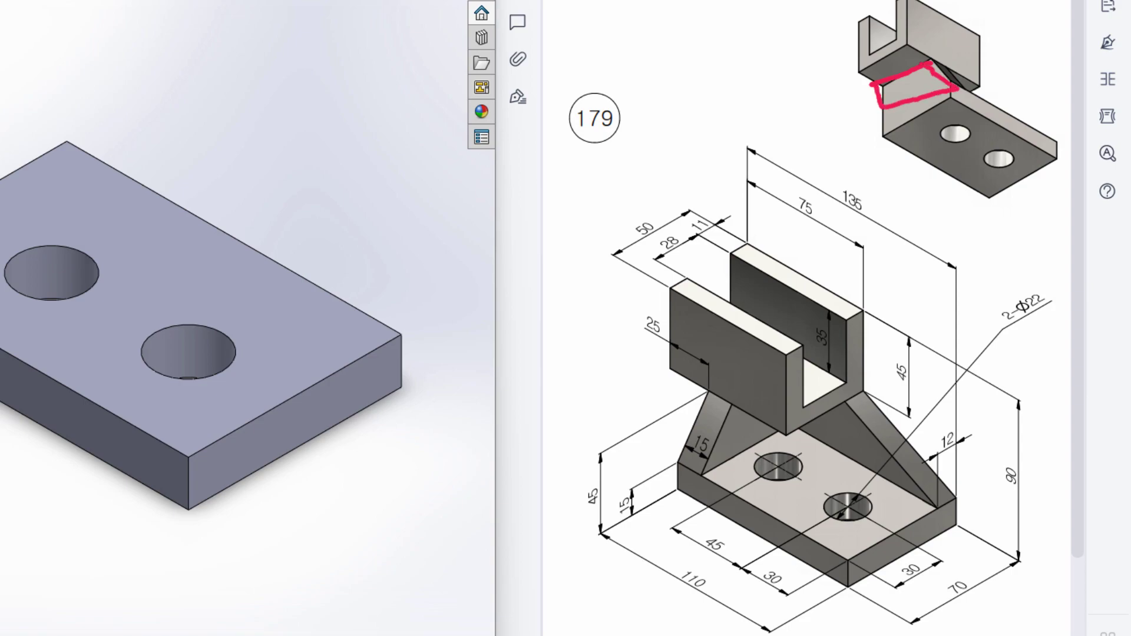
{"action": "key", "text": "ctrl+z"}
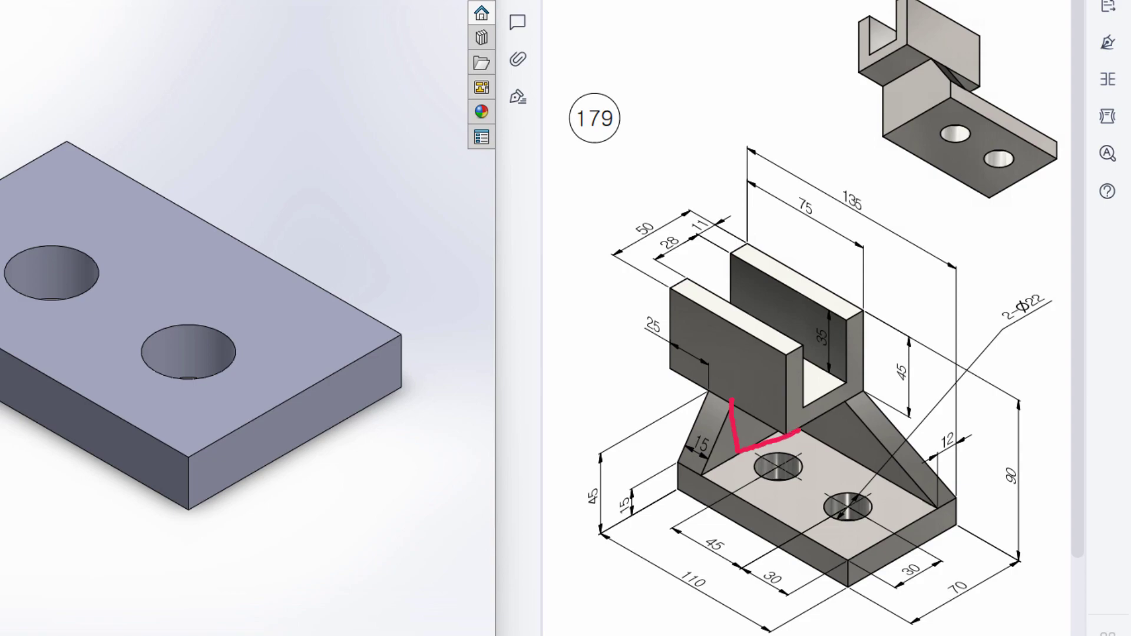
{"action": "left_click_drag", "start_coordinate": [819, 420], "coordinate": [798, 371]}
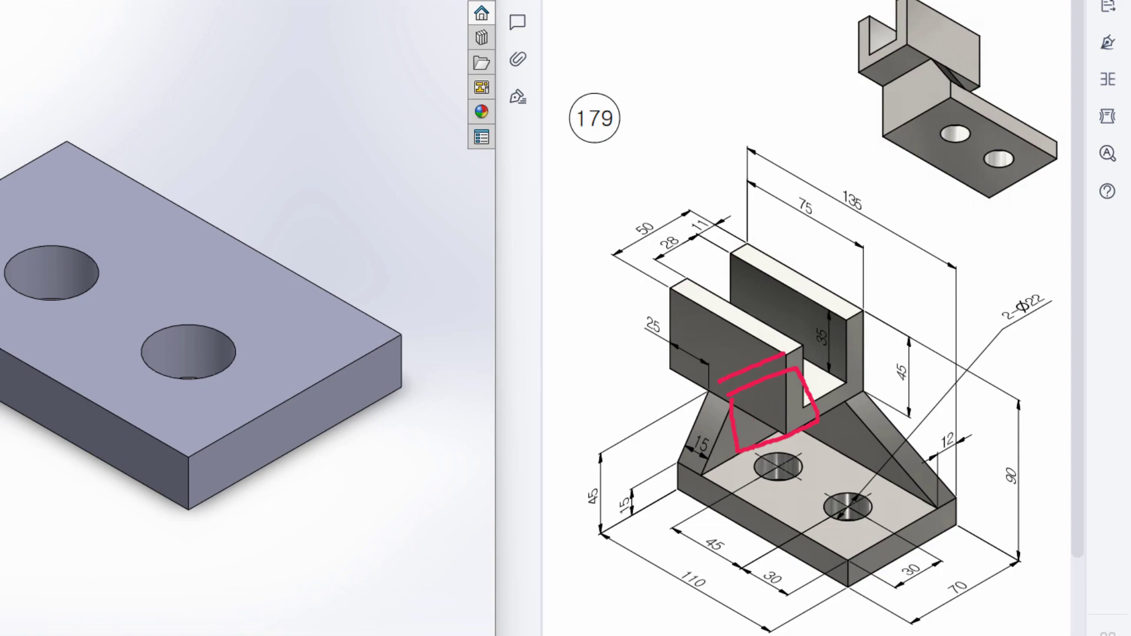
{"action": "mouse_move", "coordinate": [652, 216]}
{"action": "left_mouse_down"}
{"action": "mouse_move", "coordinate": [655, 233]}
{"action": "mouse_move", "coordinate": [665, 209]}
{"action": "left_mouse_up"}
{"action": "left_click_drag", "start_coordinate": [818, 368], "coordinate": [828, 415]}
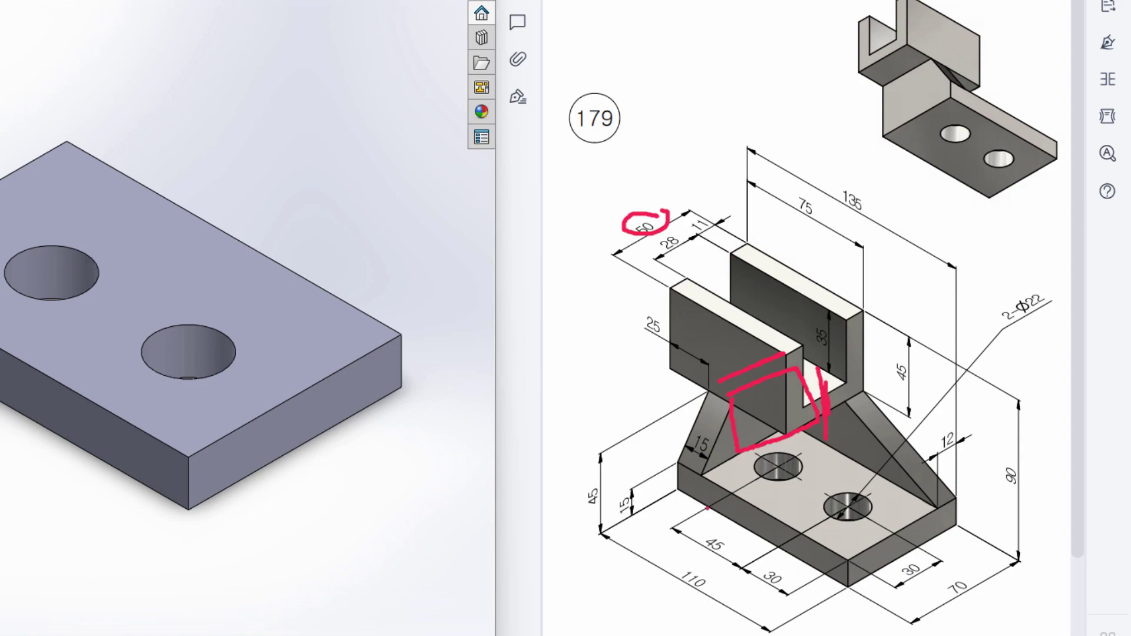
{"action": "mouse_move", "coordinate": [604, 480]}
{"action": "left_mouse_down"}
{"action": "mouse_move", "coordinate": [575, 510]}
{"action": "mouse_move", "coordinate": [613, 479]}
{"action": "mouse_move", "coordinate": [631, 529]}
{"action": "left_mouse_up"}
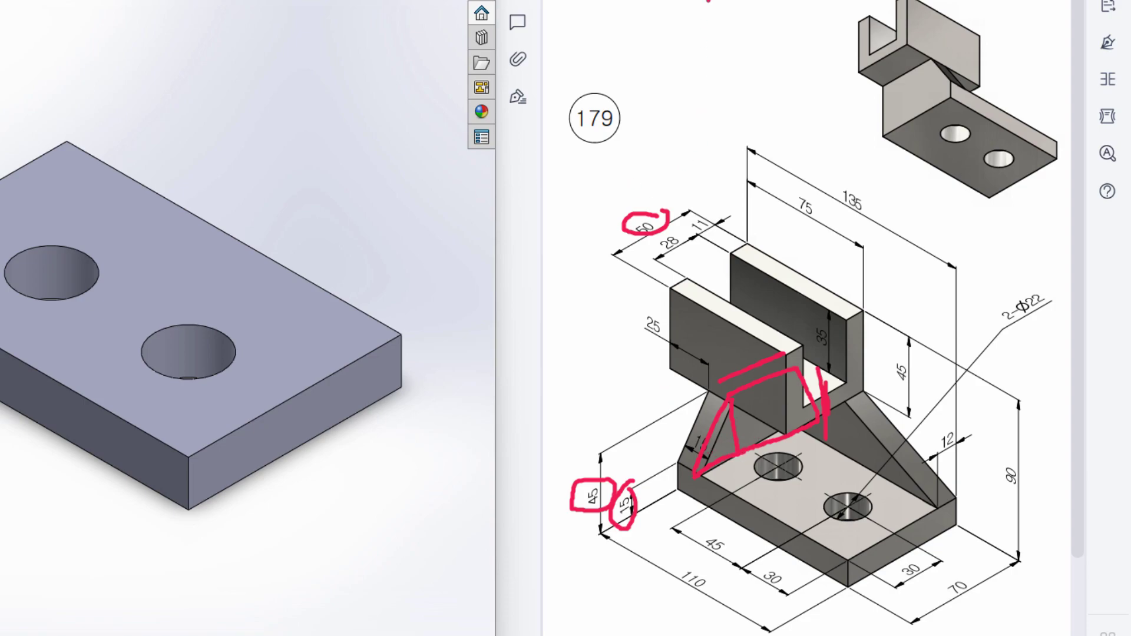
{"action": "key", "text": "e"}
{"action": "mouse_move", "coordinate": [706, 423]}
{"action": "left_mouse_down"}
{"action": "mouse_move", "coordinate": [669, 466]}
{"action": "mouse_move", "coordinate": [701, 426]}
{"action": "left_mouse_up"}
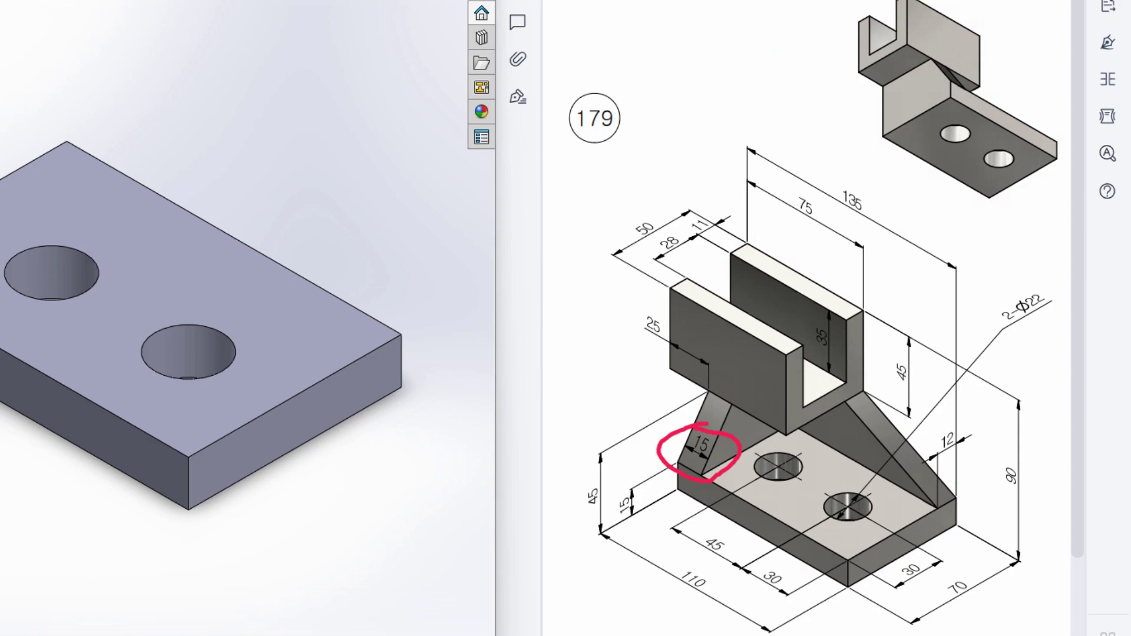
{"action": "key", "text": "Escape"}
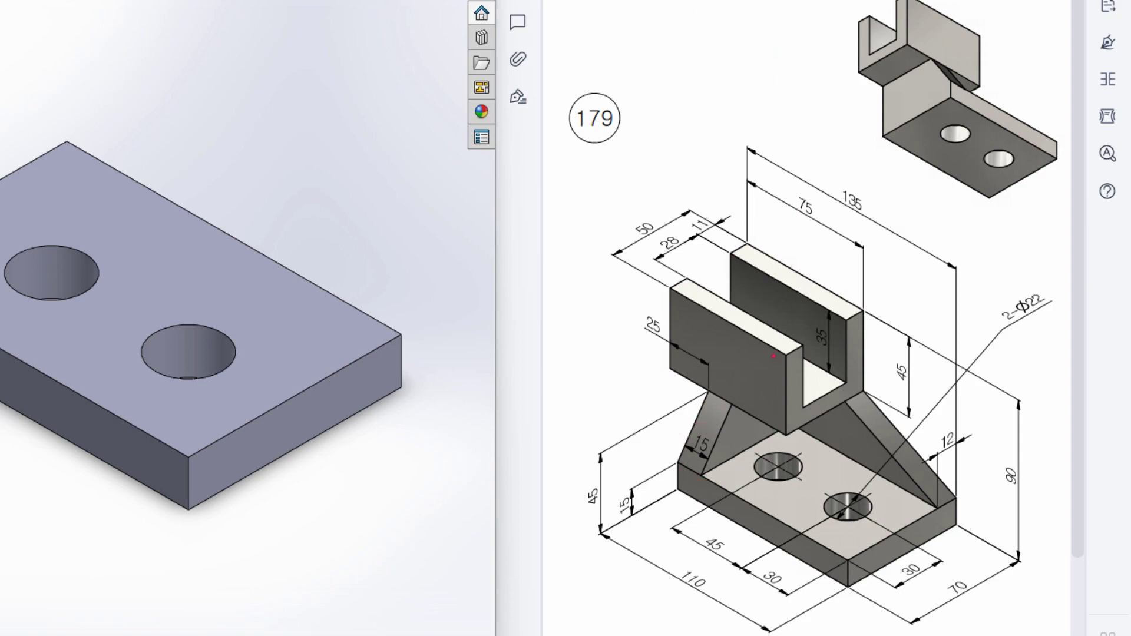
- Mark up the reference drawing to examine the long side rib's profile, length, height and thickness dimensions, then clear the marks
{"action": "left_click_drag", "start_coordinate": [759, 358], "coordinate": [838, 386]}
{"action": "left_click_drag", "start_coordinate": [816, 449], "coordinate": [753, 431]}
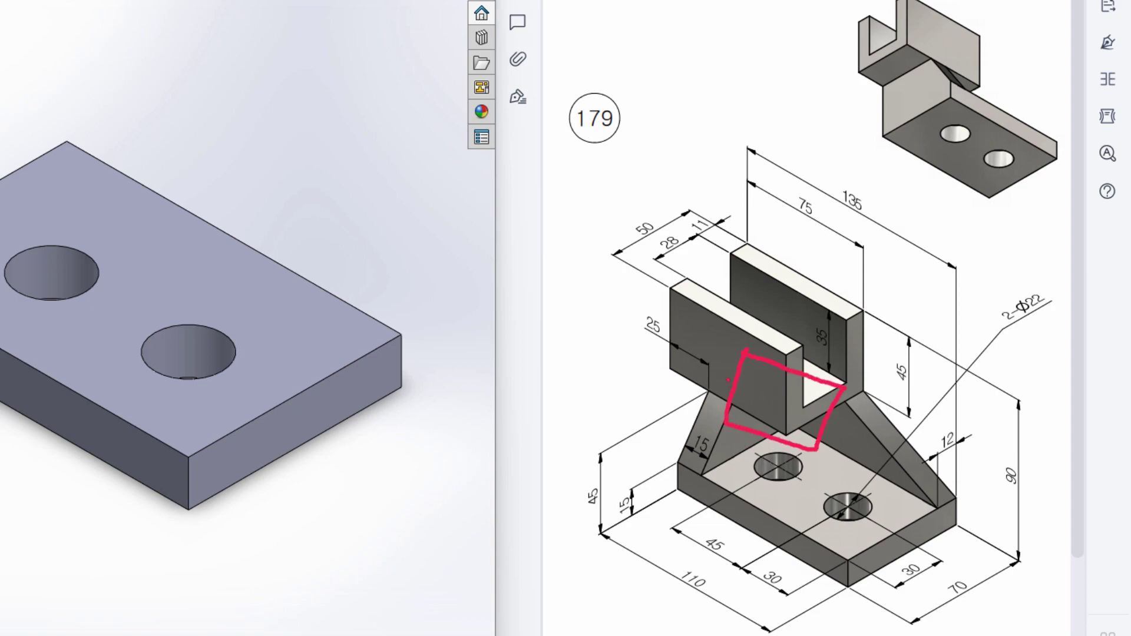
{"action": "left_click_drag", "start_coordinate": [663, 370], "coordinate": [701, 389]}
{"action": "left_click_drag", "start_coordinate": [666, 305], "coordinate": [664, 339]}
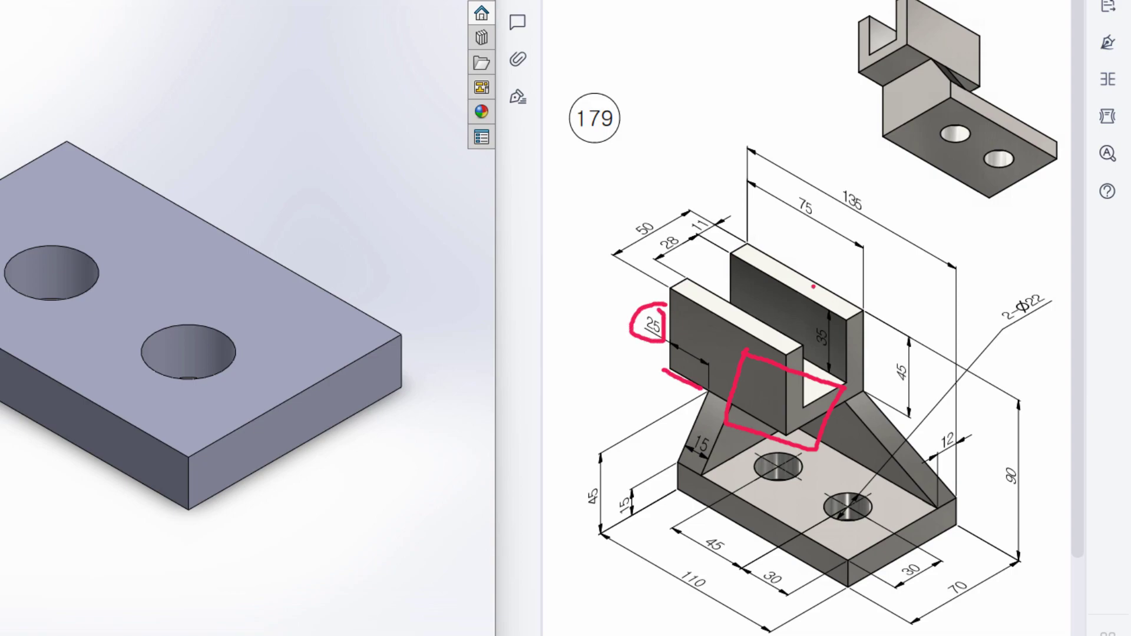
{"action": "left_click_drag", "start_coordinate": [776, 275], "coordinate": [845, 320]}
{"action": "mouse_move", "coordinate": [800, 184]}
{"action": "left_mouse_down"}
{"action": "mouse_move", "coordinate": [792, 223]}
{"action": "mouse_move", "coordinate": [804, 188]}
{"action": "left_mouse_up"}
{"action": "mouse_move", "coordinate": [669, 303]}
{"action": "left_mouse_down"}
{"action": "mouse_move", "coordinate": [634, 297]}
{"action": "mouse_move", "coordinate": [676, 321]}
{"action": "left_mouse_up"}
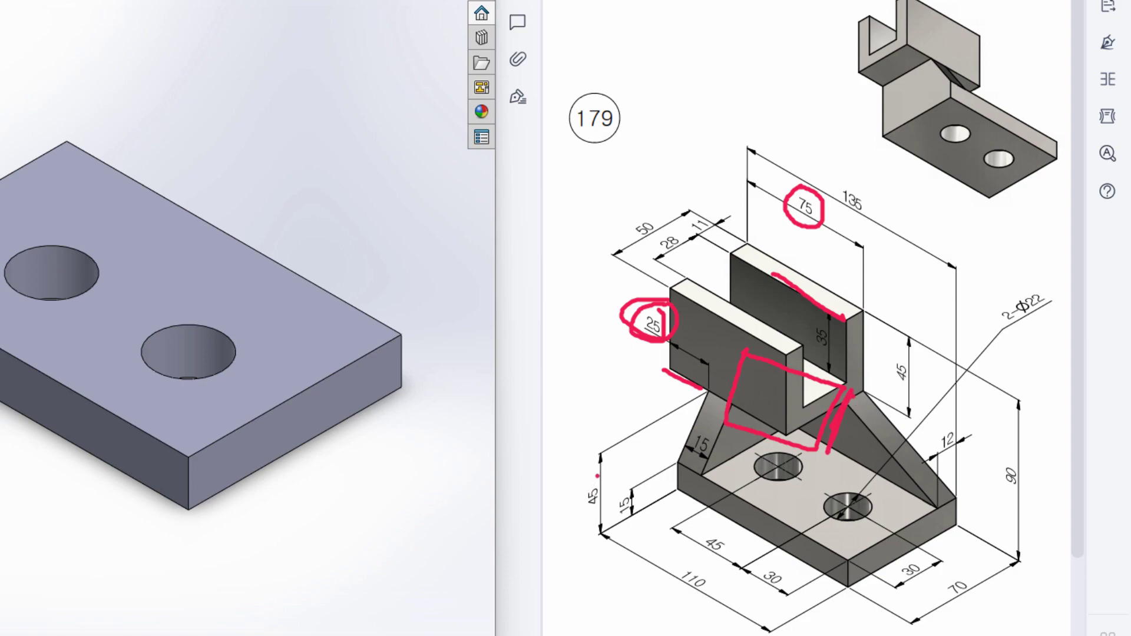
{"action": "mouse_move", "coordinate": [596, 476]}
{"action": "left_mouse_down"}
{"action": "mouse_move", "coordinate": [587, 510]}
{"action": "mouse_move", "coordinate": [586, 471]}
{"action": "mouse_move", "coordinate": [632, 528]}
{"action": "mouse_move", "coordinate": [634, 479]}
{"action": "left_mouse_up"}
{"action": "mouse_move", "coordinate": [849, 389]}
{"action": "left_mouse_down"}
{"action": "mouse_move", "coordinate": [937, 492]}
{"action": "mouse_move", "coordinate": [819, 447]}
{"action": "left_mouse_up"}
{"action": "mouse_move", "coordinate": [956, 426]}
{"action": "left_mouse_down"}
{"action": "mouse_move", "coordinate": [938, 463]}
{"action": "mouse_move", "coordinate": [964, 426]}
{"action": "left_mouse_up"}
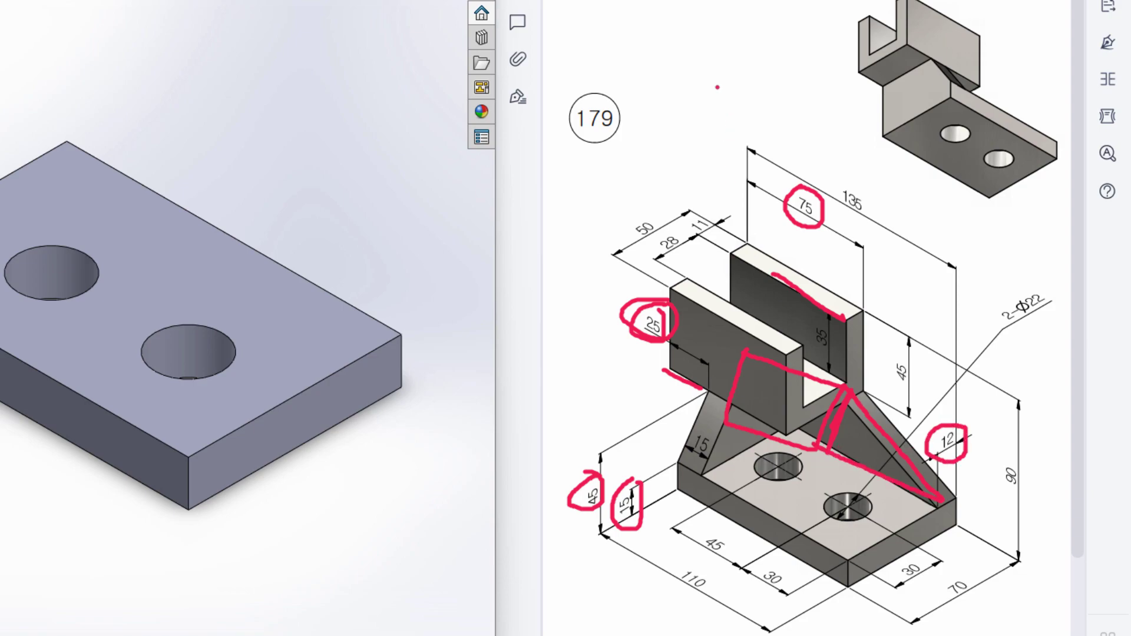
{"action": "left_click", "coordinate": [800, 76]}
{"action": "left_click", "coordinate": [760, 113]}
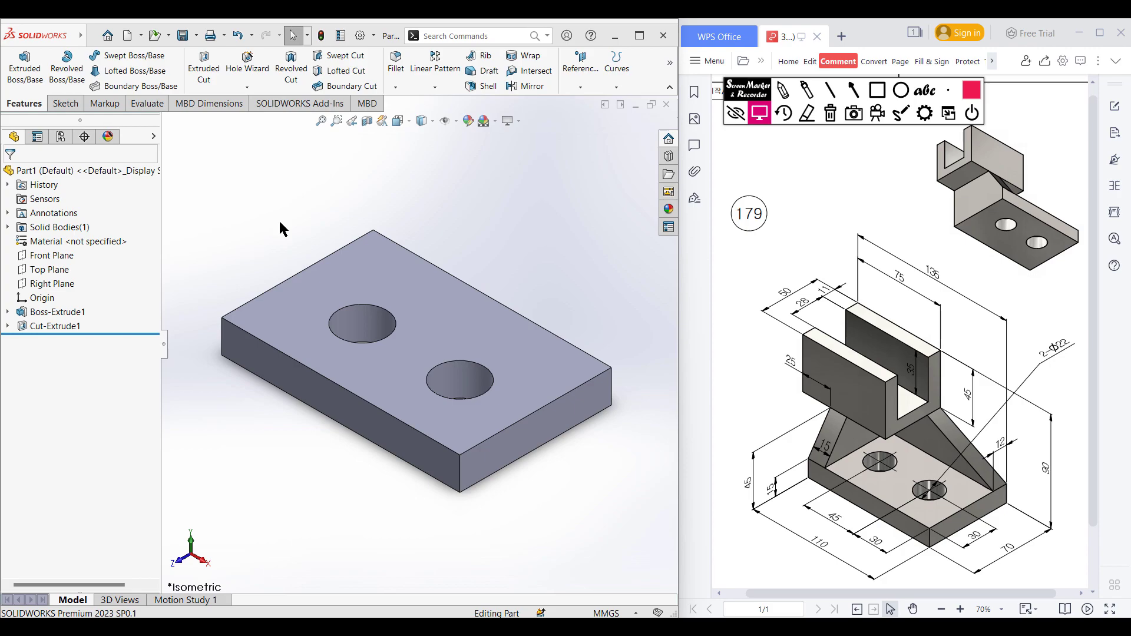
- Start a sketch on the base plate's short end face at the origin side and view it face-on
{"action": "middle_click_drag", "start_coordinate": [280, 226], "coordinate": [281, 275]}
{"action": "left_click", "coordinate": [279, 271]}
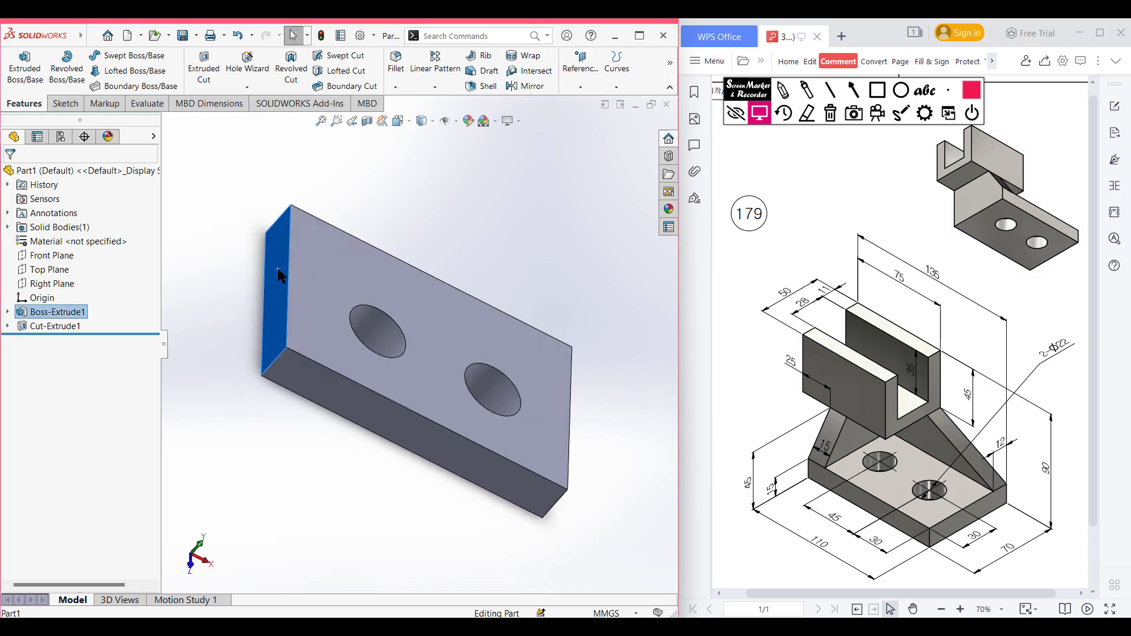
{"action": "right_click", "coordinate": [278, 270]}
{"action": "left_click", "coordinate": [310, 254]}
{"action": "scroll", "coordinate": [331, 272], "scroll_direction": "up", "scroll_amount": 1}
{"action": "left_click", "coordinate": [349, 237]}
- Draw a corner rectangle on the plate's top edge from the corner above the origin, 45-15 (30 mm) high and 50 mm wide
{"action": "left_click", "coordinate": [110, 72]}
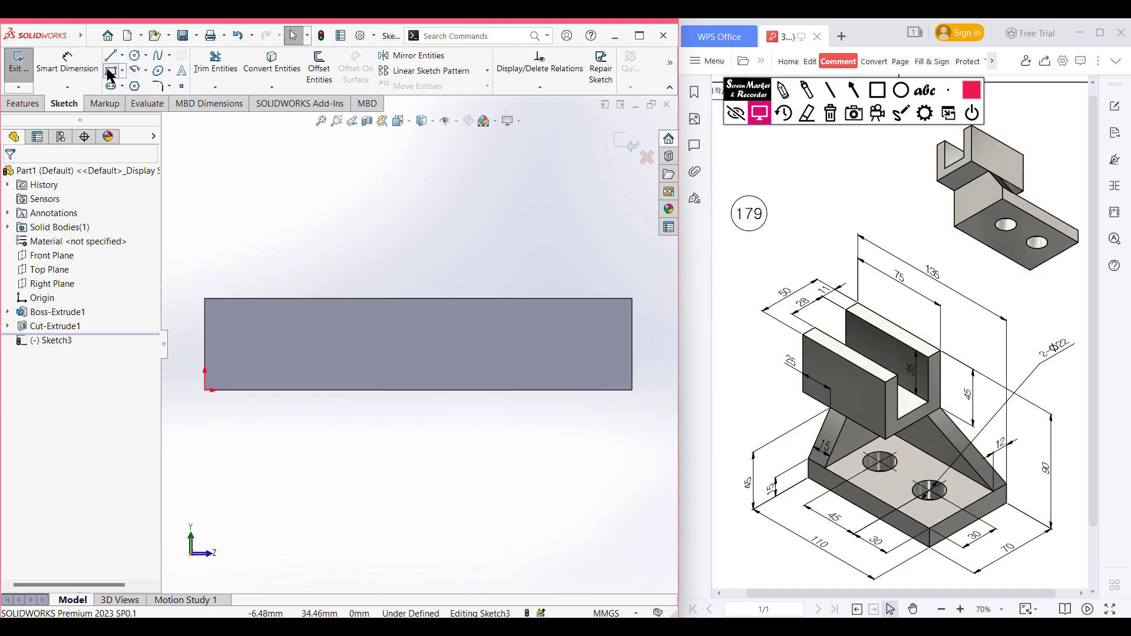
{"action": "left_click", "coordinate": [205, 299]}
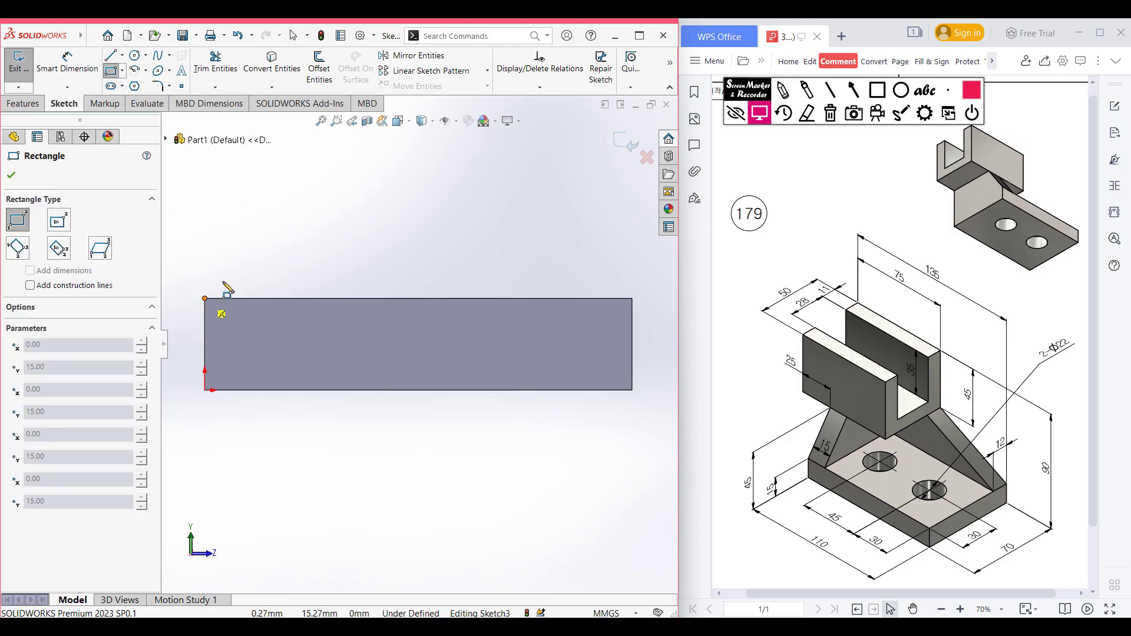
{"action": "key", "text": "z"}
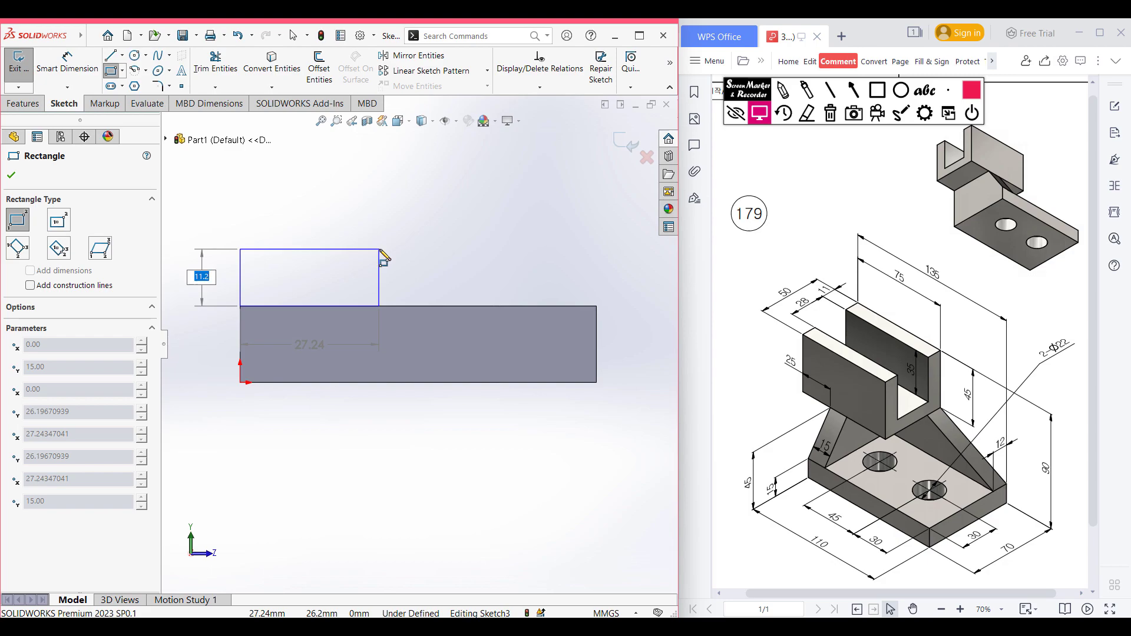
{"action": "type", "text": "45-15"}
{"action": "key", "text": "Tab"}
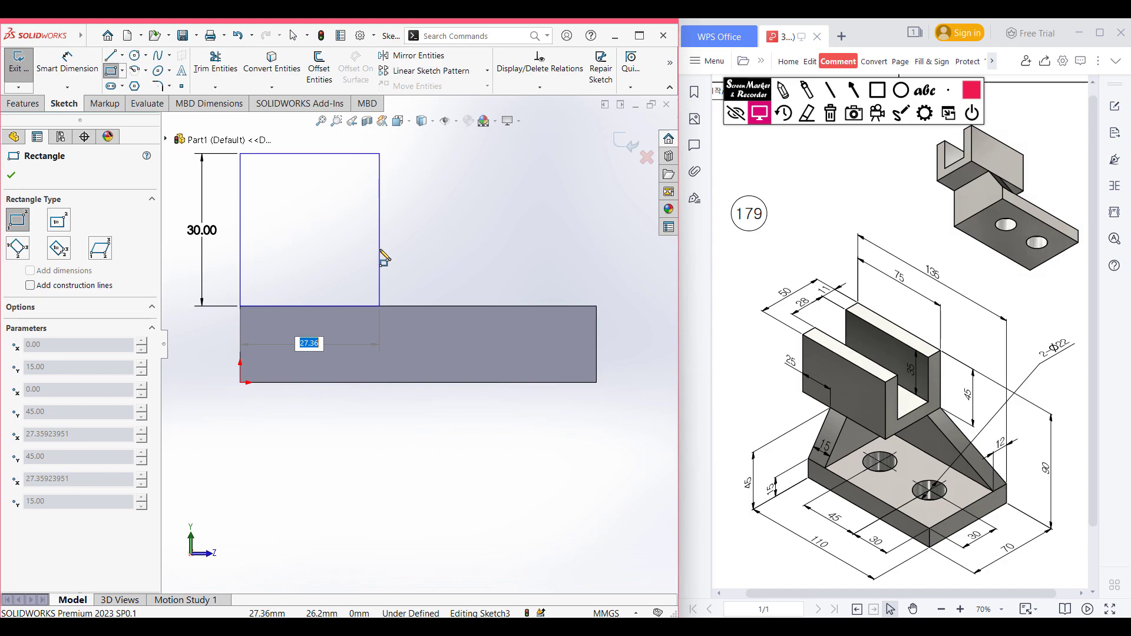
{"action": "type", "text": "50"}
{"action": "key", "text": "Return"}
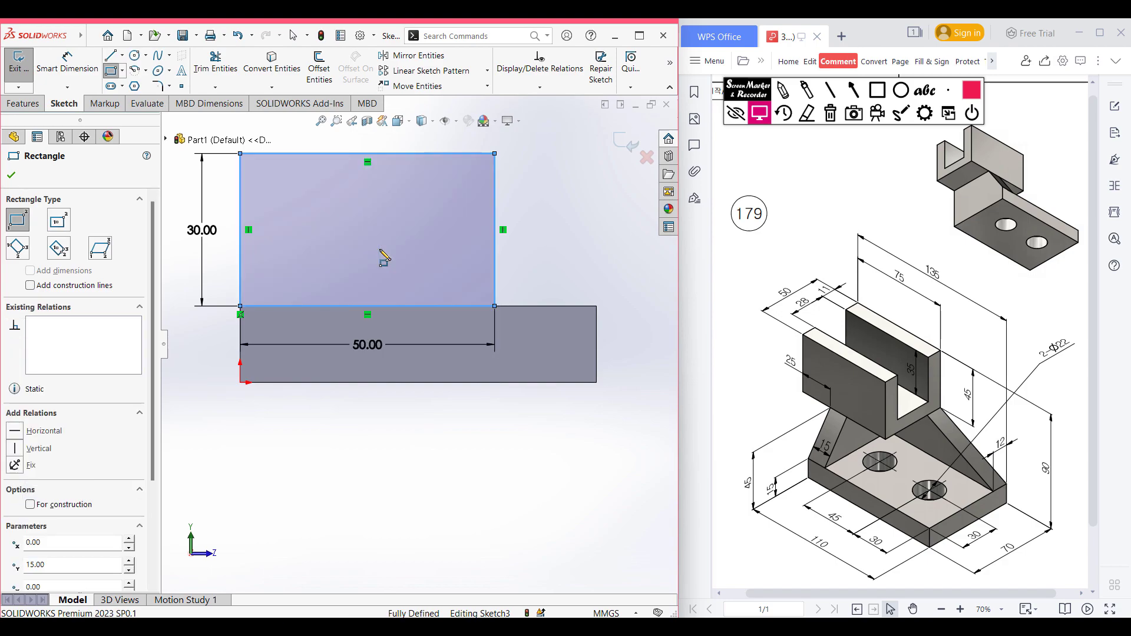
{"action": "left_click", "coordinate": [11, 176]}
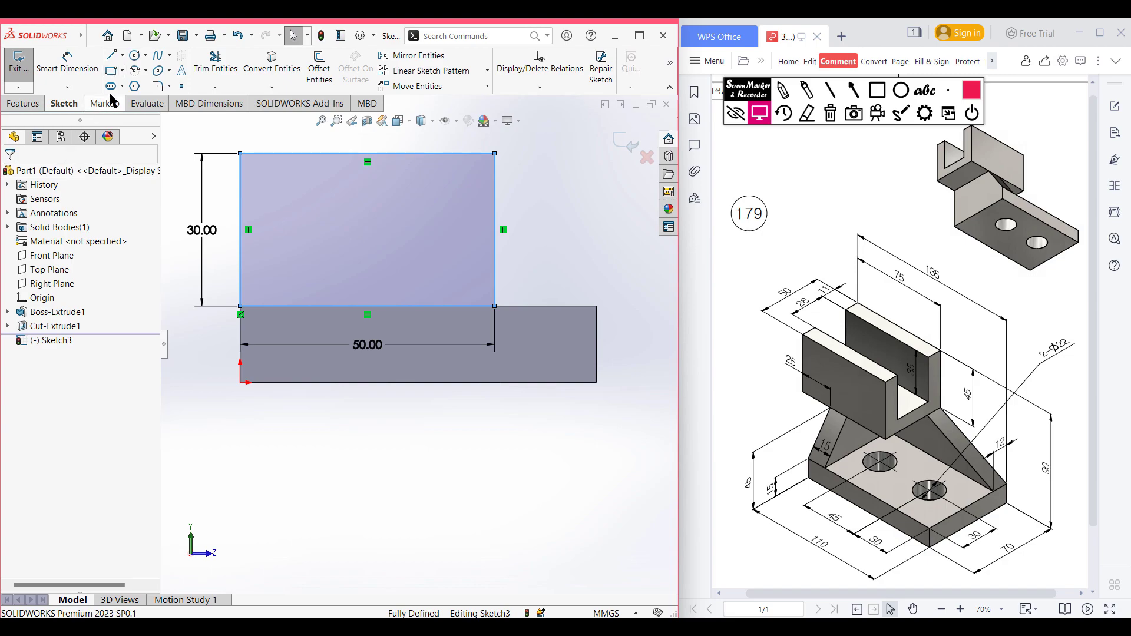
- Add a triangle beside the rectangle, sloping from its outer top corner to the plate's far upper corner and closing along the plate's top edge
{"action": "left_click", "coordinate": [110, 56]}
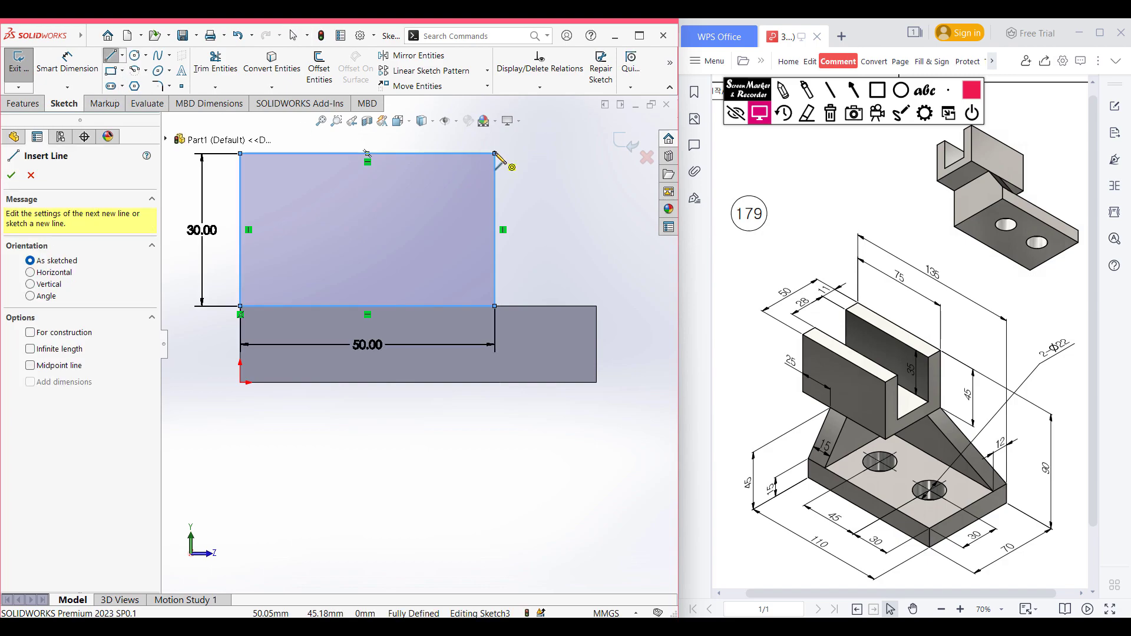
{"action": "left_click", "coordinate": [495, 153]}
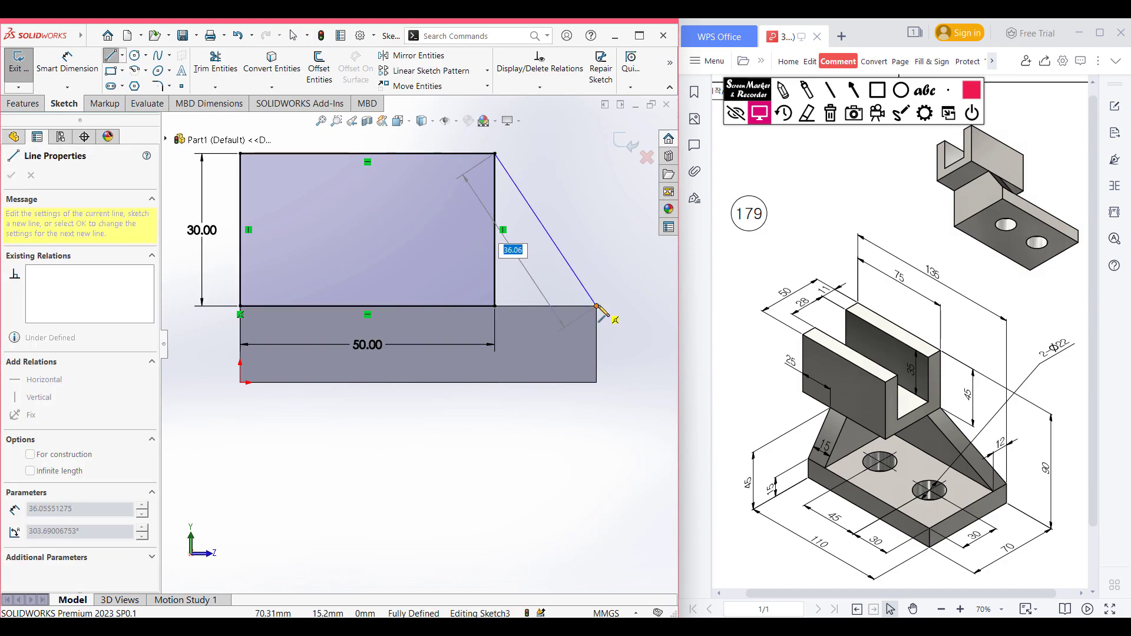
{"action": "left_click", "coordinate": [597, 306]}
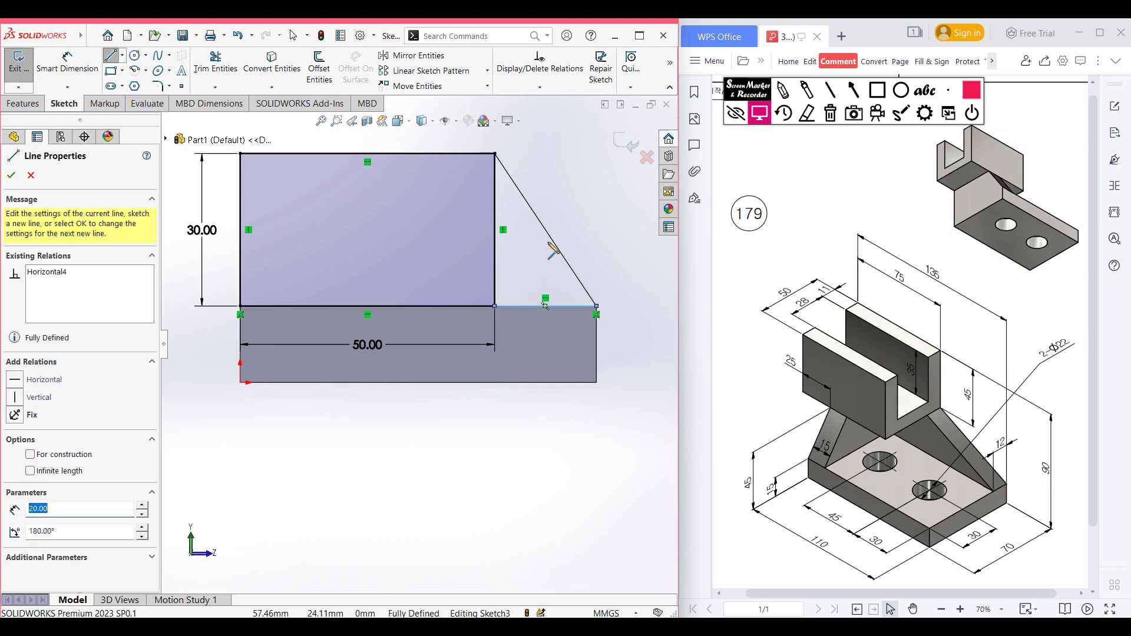
{"action": "key", "text": "Escape"}
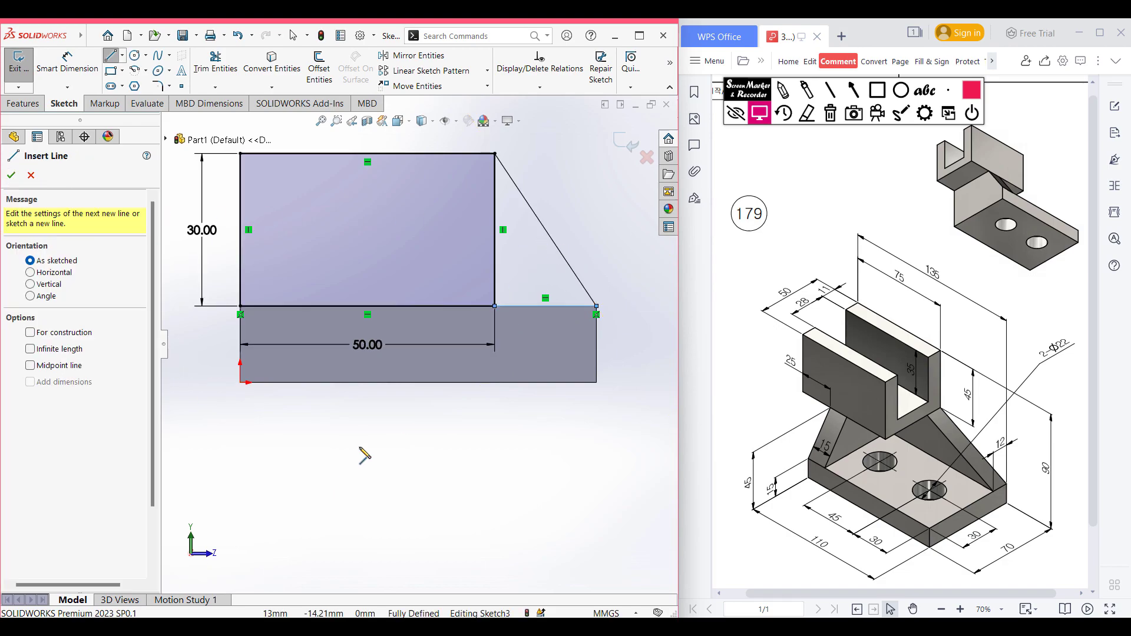
- Trim away the vertical line between the rectangle and the triangle, leaving one closed sloped profile
{"action": "left_click", "coordinate": [10, 175]}
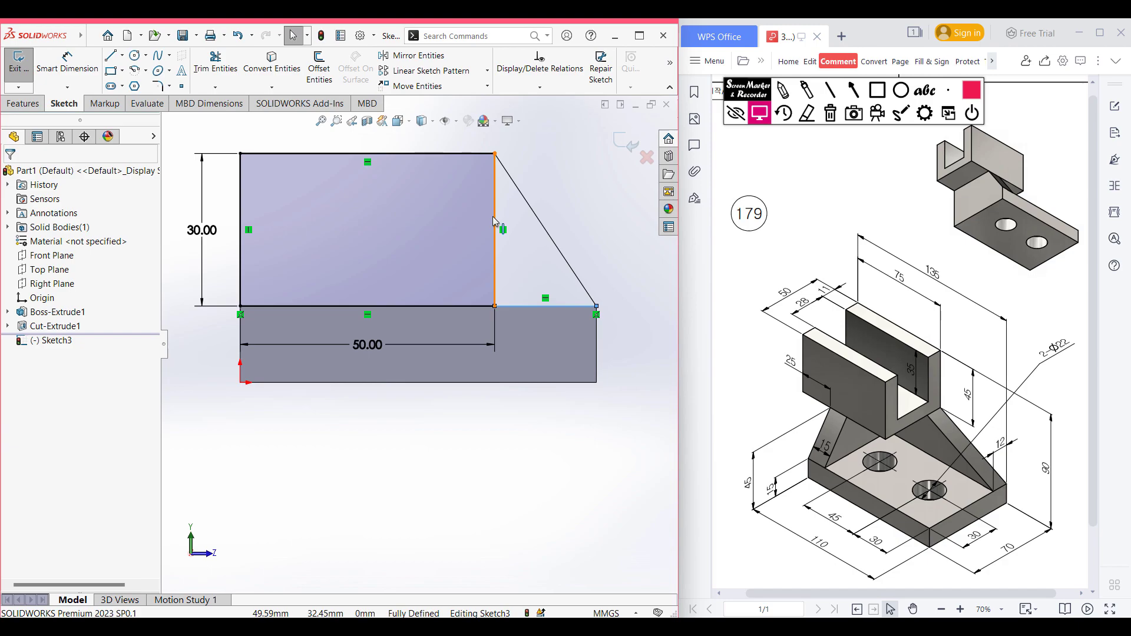
{"action": "right_click_drag", "start_coordinate": [545, 451], "coordinate": [508, 518]}
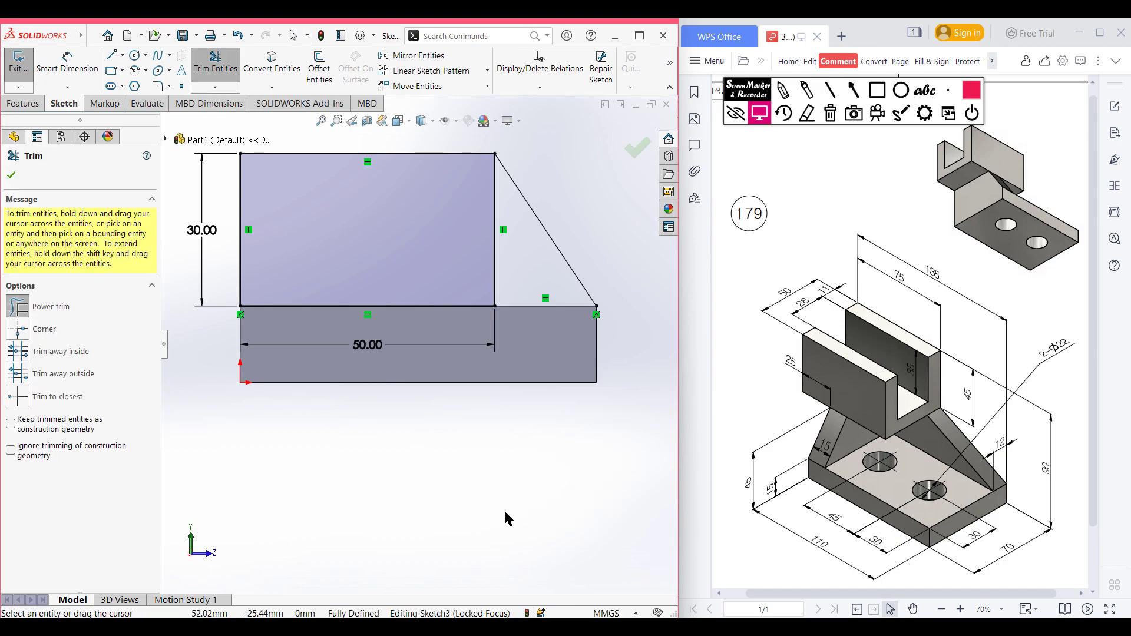
{"action": "left_click_drag", "start_coordinate": [505, 285], "coordinate": [480, 262]}
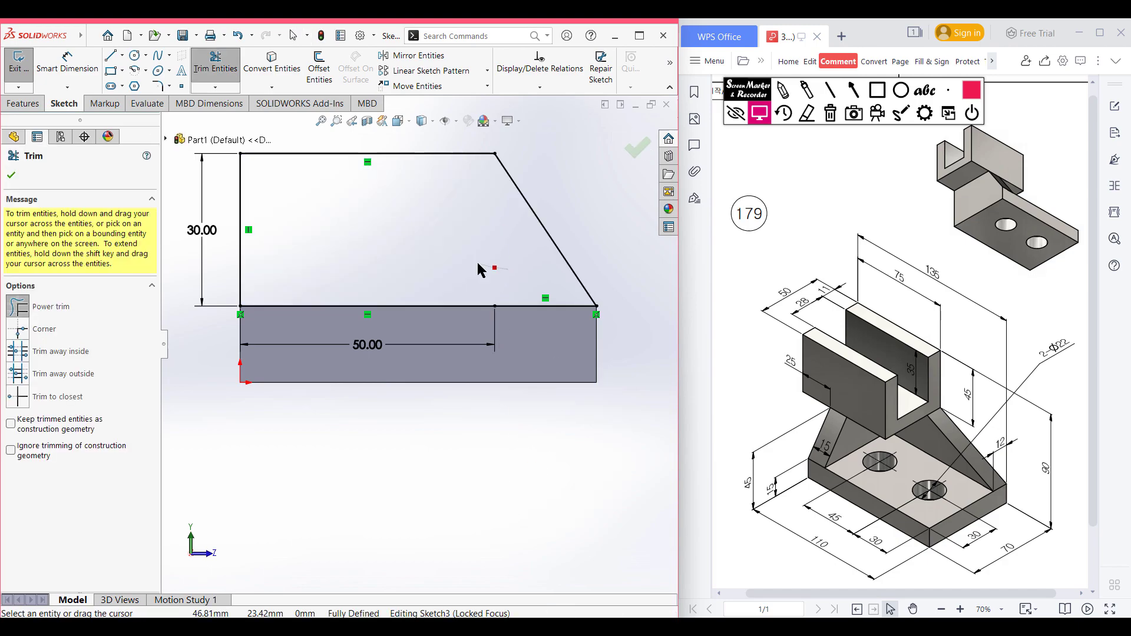
{"action": "left_click", "coordinate": [11, 177]}
- Extrude the sloped profile 15 mm as a boss, with the direction reversed so it lies over the base plate
{"action": "key", "text": "ctrl+7"}
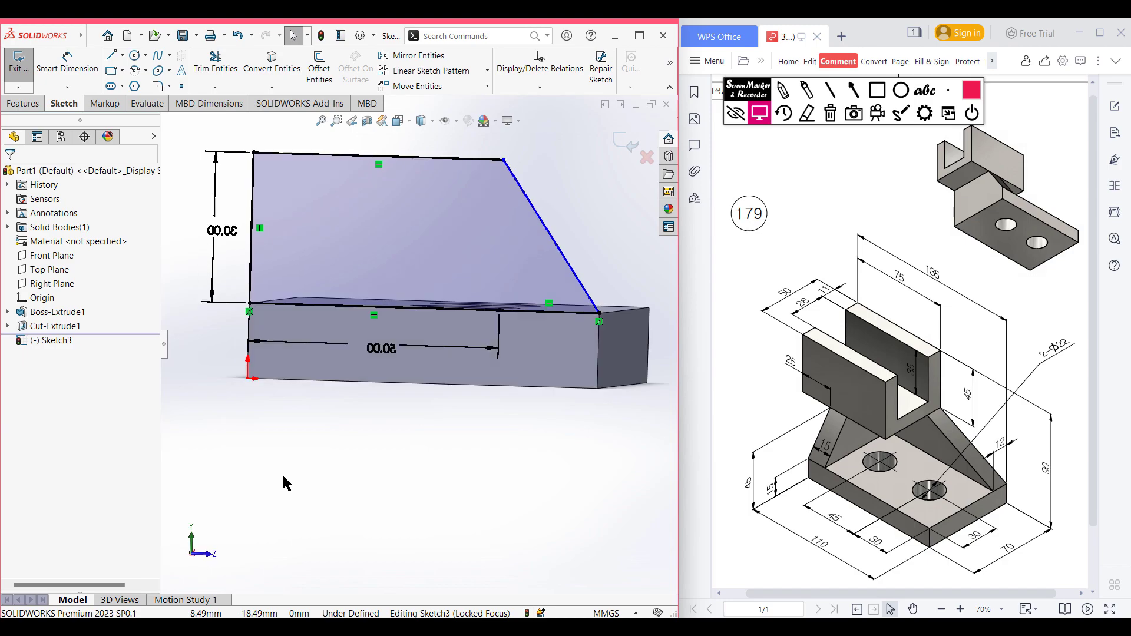
{"action": "left_click", "coordinate": [22, 103]}
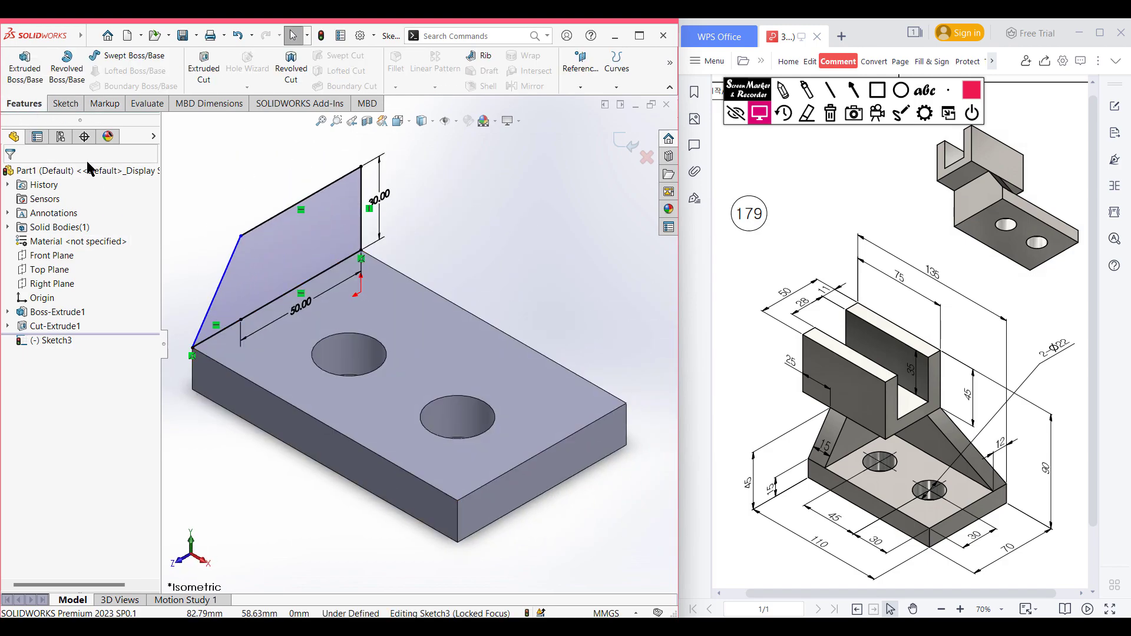
{"action": "left_click", "coordinate": [25, 68]}
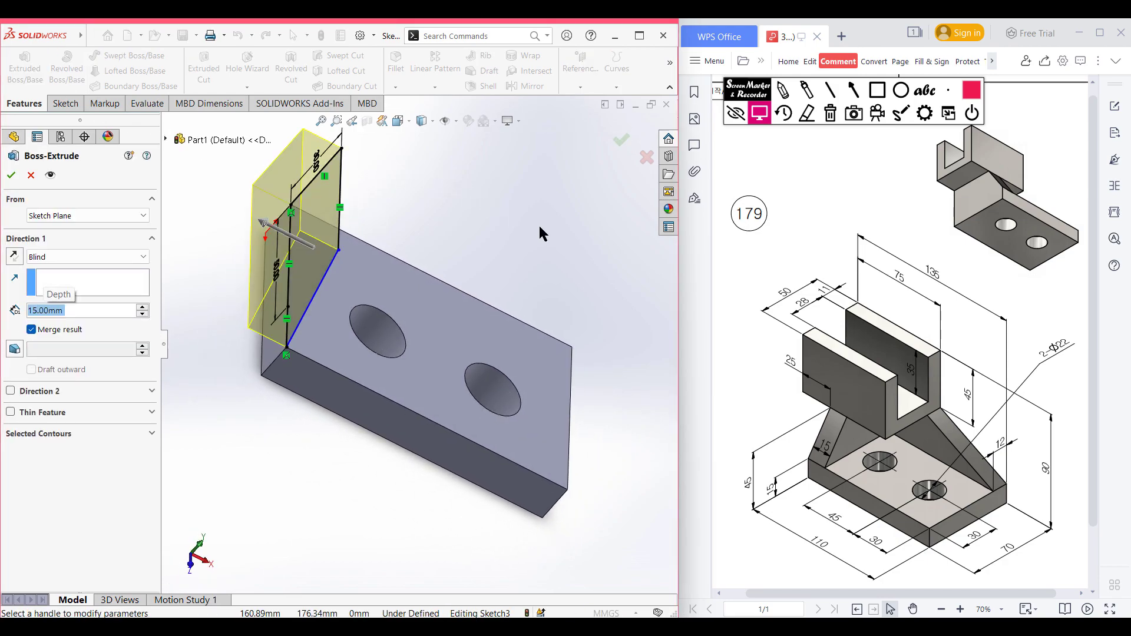
{"action": "middle_click_drag", "start_coordinate": [514, 218], "coordinate": [440, 174]}
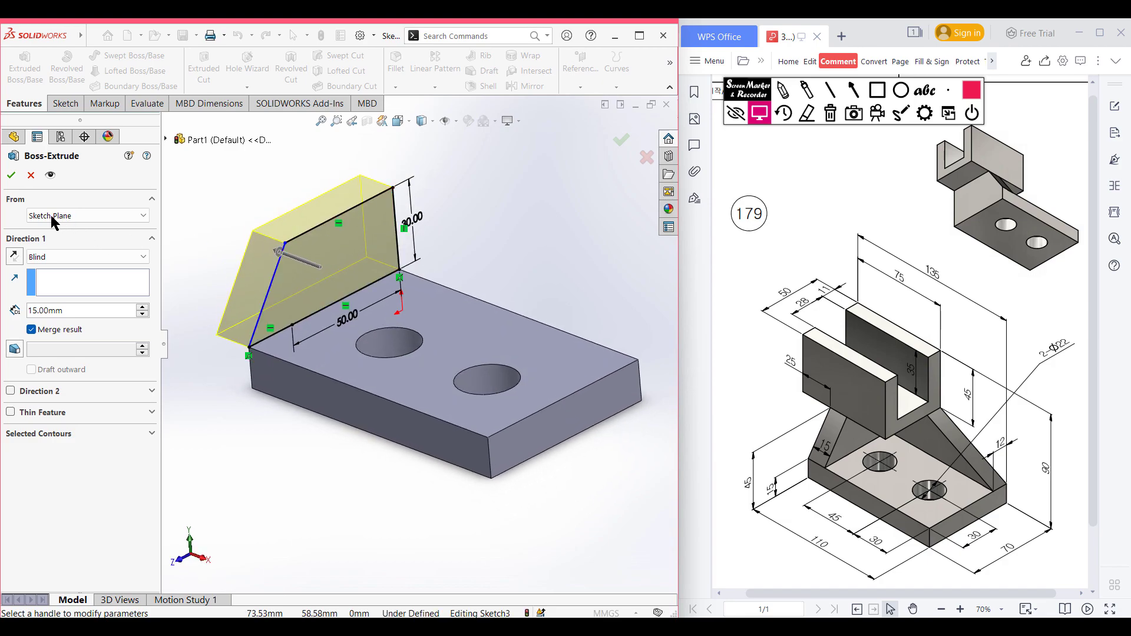
{"action": "left_click", "coordinate": [15, 257]}
{"action": "left_click", "coordinate": [12, 175]}
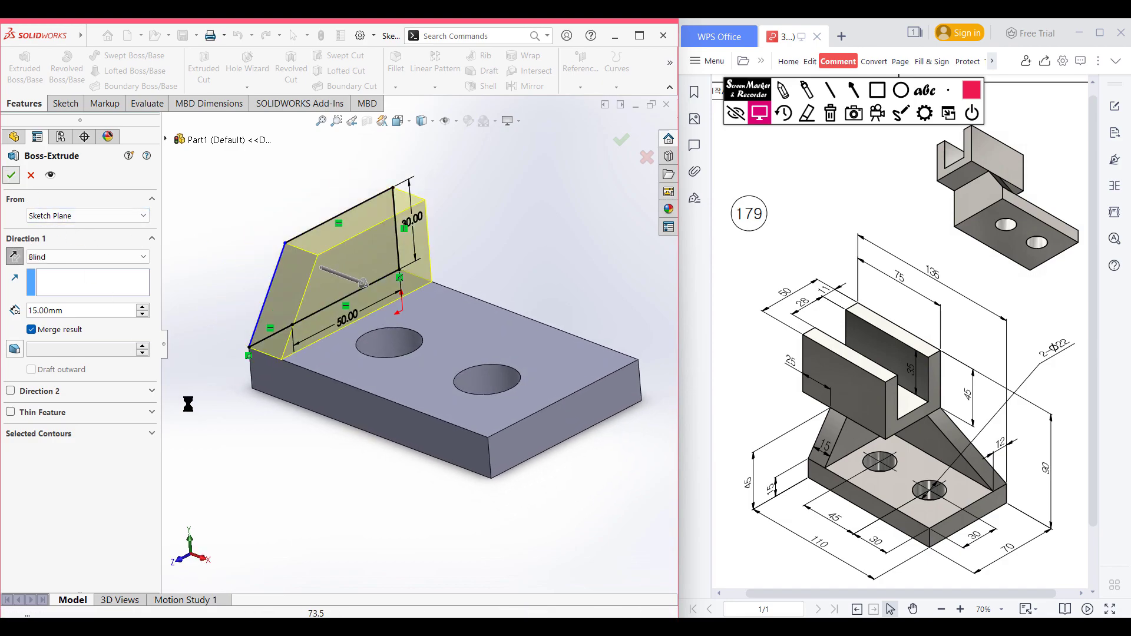
- Start a sketch on the L-shaped long side face at the origin side, joining the base plate and the short rib
{"action": "left_click", "coordinate": [245, 440]}
{"action": "middle_click_drag", "start_coordinate": [293, 434], "coordinate": [174, 455]}
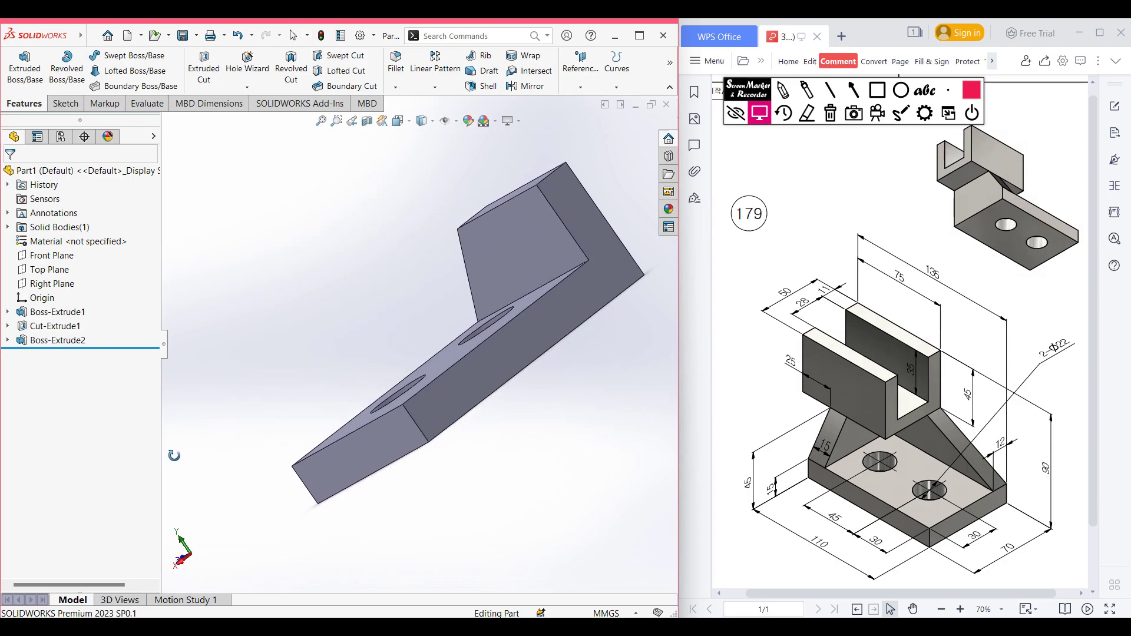
{"action": "left_click", "coordinate": [563, 320]}
{"action": "right_click", "coordinate": [563, 319]}
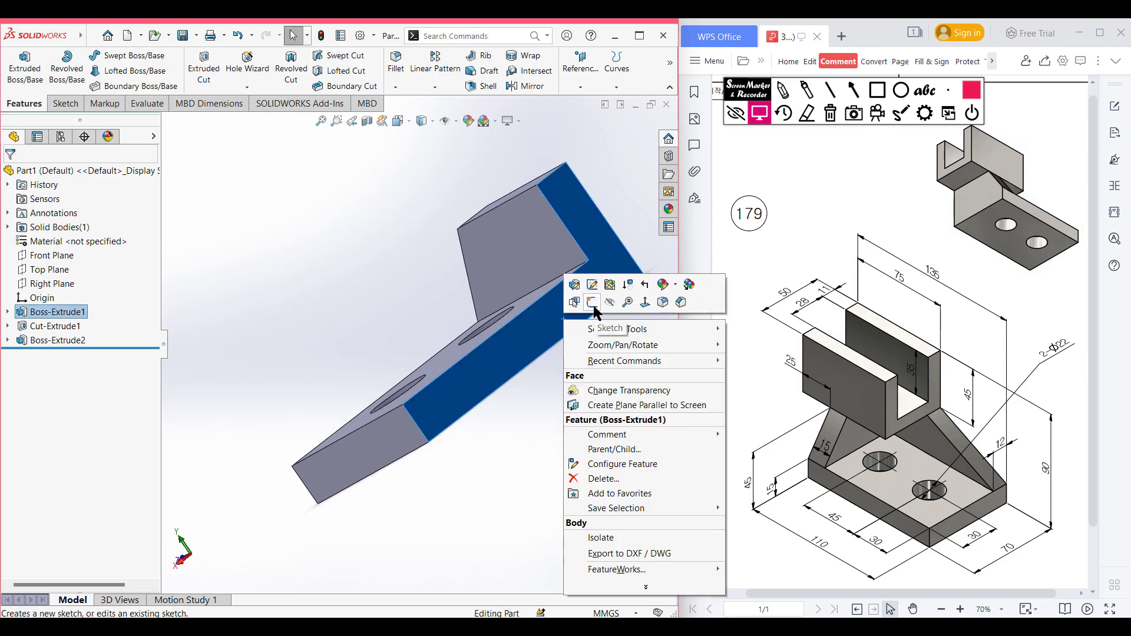
{"action": "left_click", "coordinate": [593, 303]}
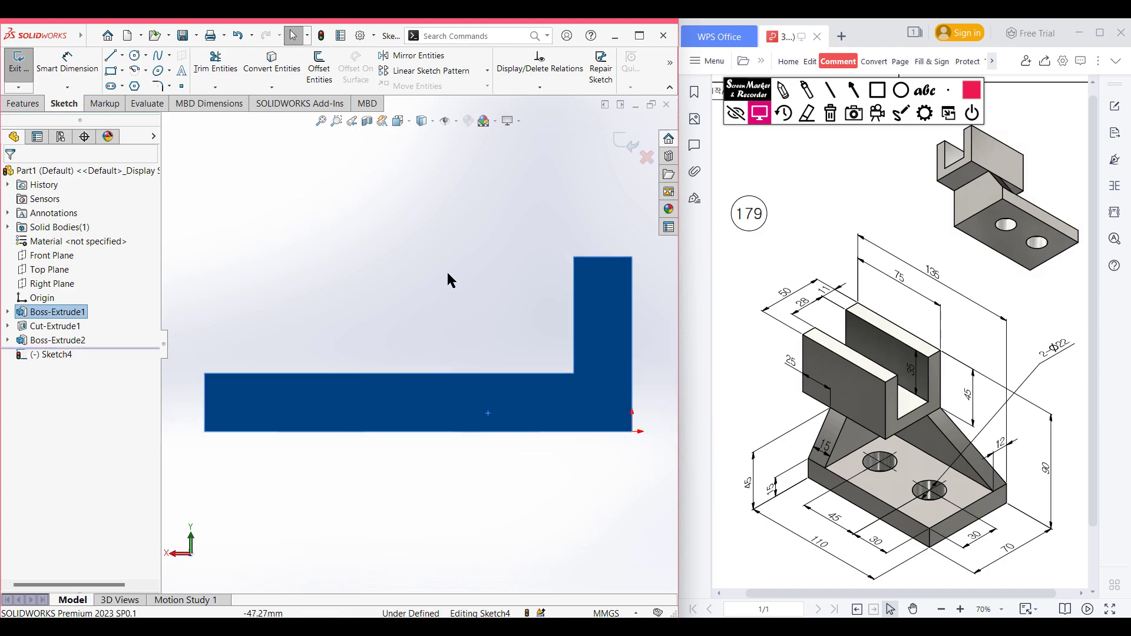
- Draw a corner rectangle from the plate's upper corner above the origin, 30 mm high and 75-25 (50 mm) wide
{"action": "left_click", "coordinate": [111, 71]}
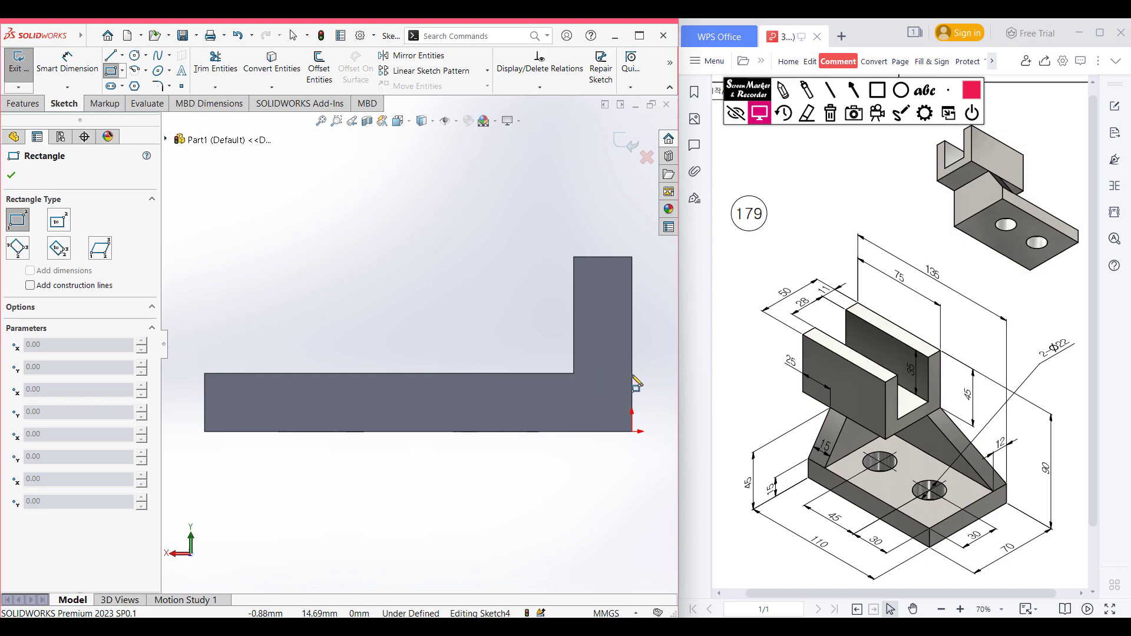
{"action": "left_click", "coordinate": [632, 373]}
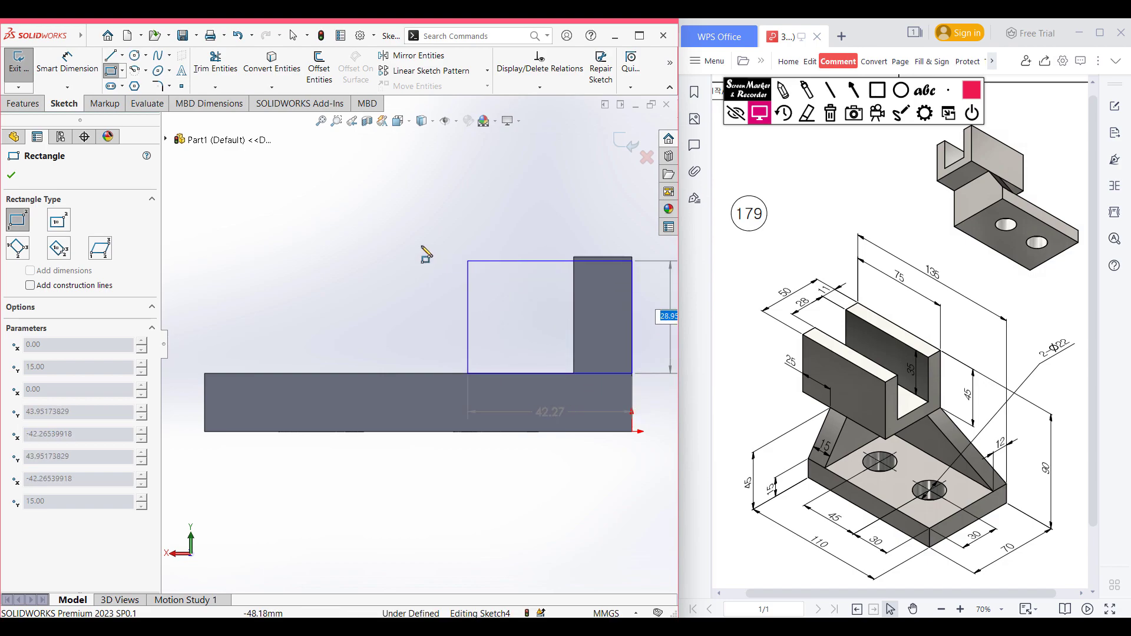
{"action": "scroll", "coordinate": [412, 262], "scroll_direction": "up", "scroll_amount": 1}
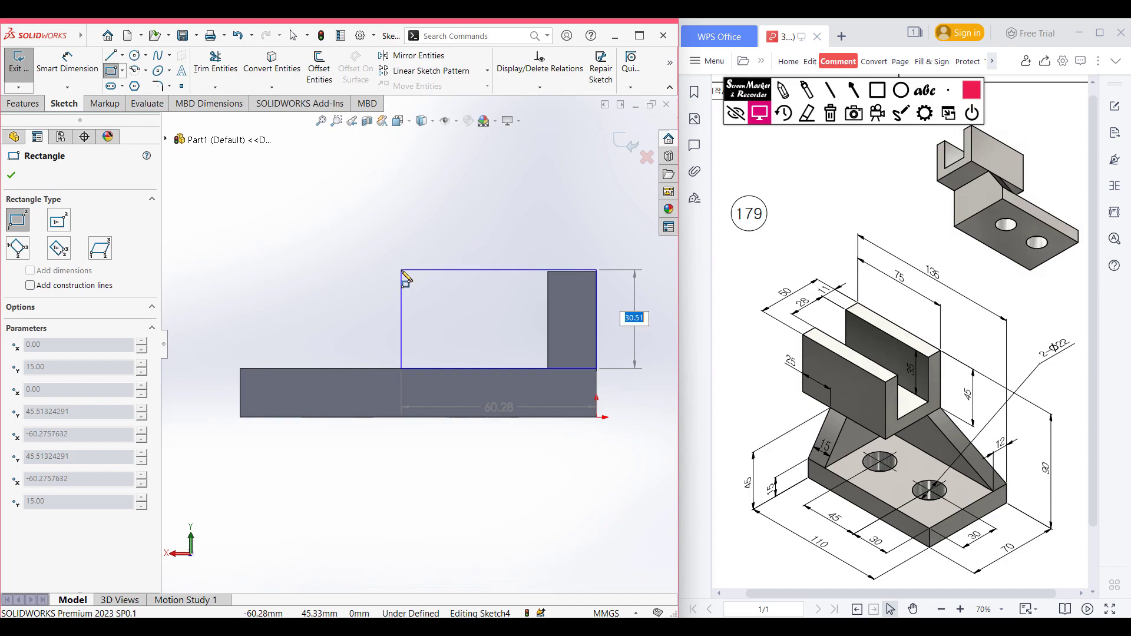
{"action": "type", "text": "30"}
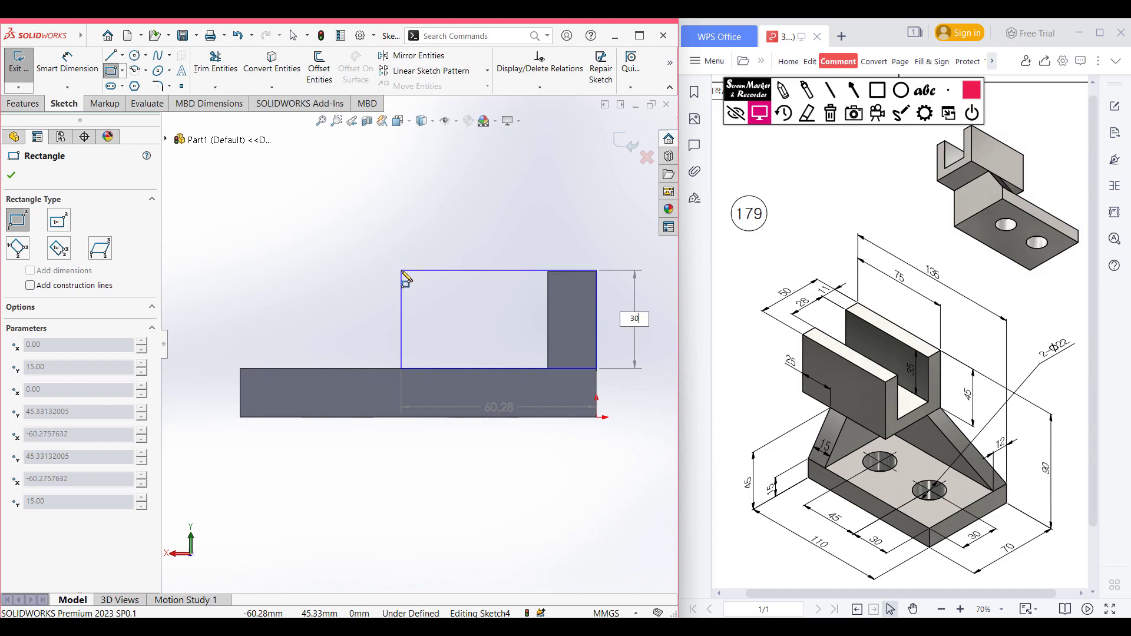
{"action": "key", "text": "Tab"}
{"action": "type", "text": "75-25"}
{"action": "key", "text": "Return"}
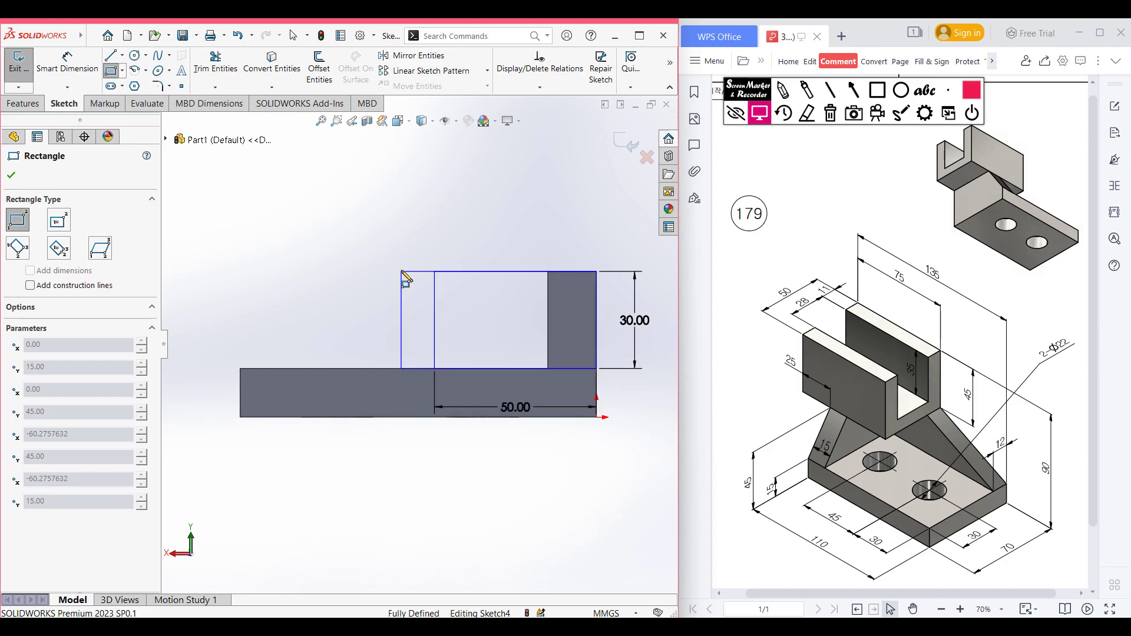
- Add a line sloping from the rectangle's outer top corner to the plate's far upper corner, closed along the plate's top edge
{"action": "left_click", "coordinate": [113, 56]}
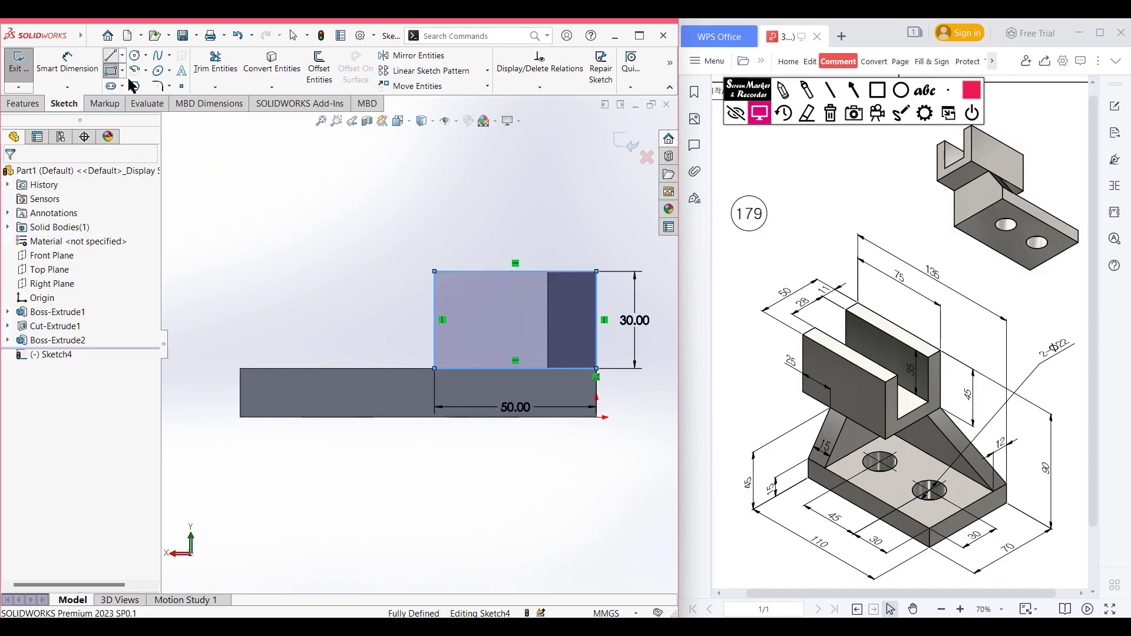
{"action": "left_click", "coordinate": [436, 273]}
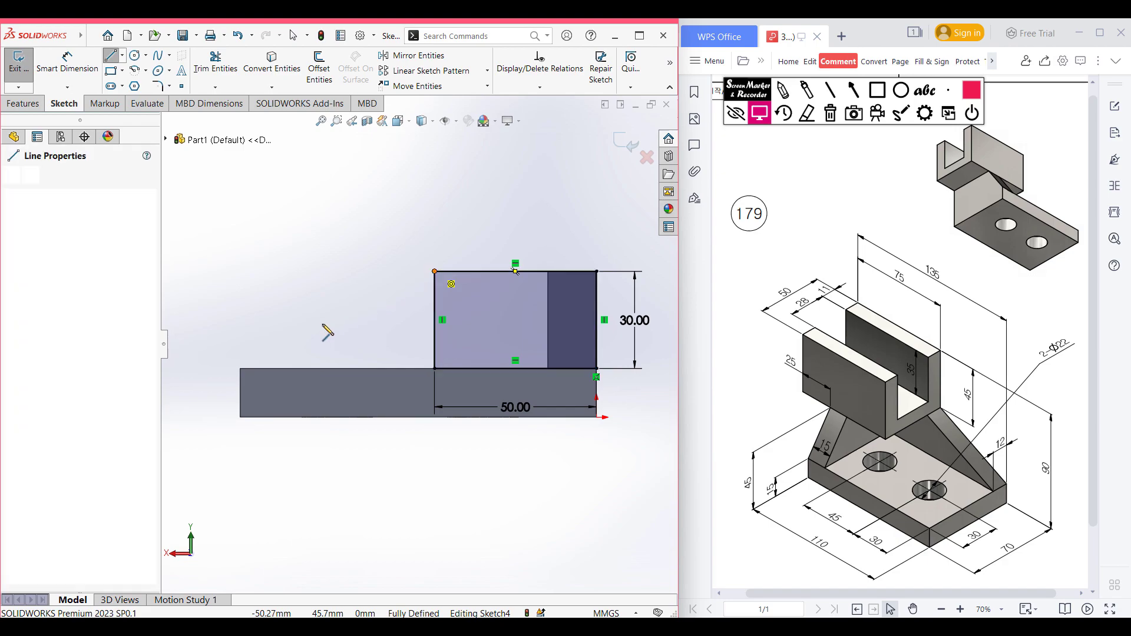
{"action": "left_click", "coordinate": [240, 368]}
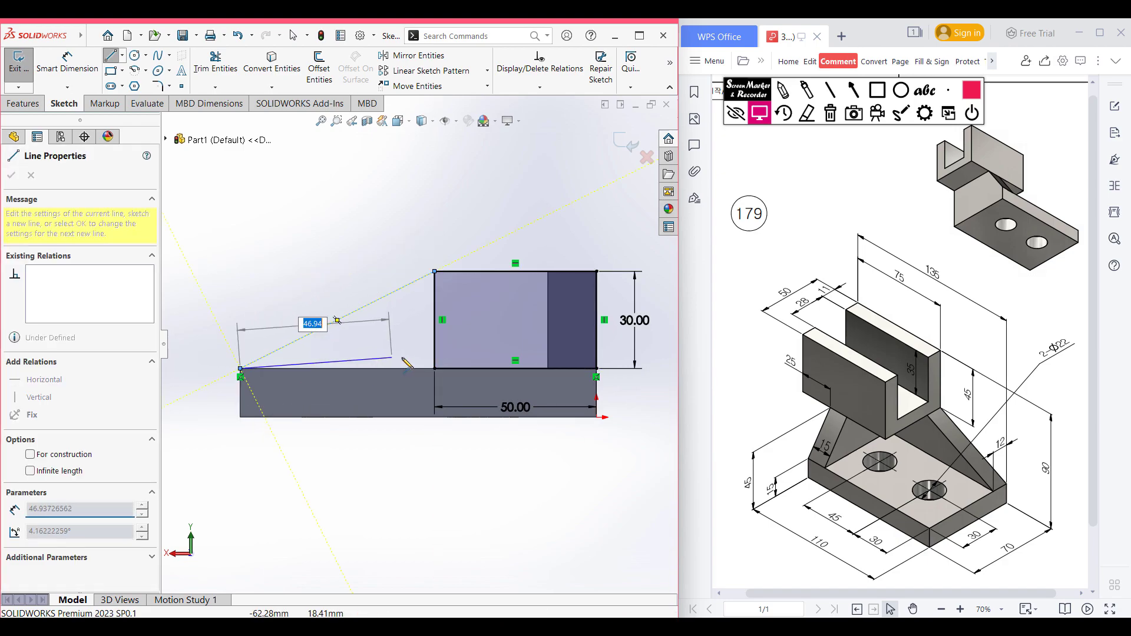
{"action": "left_click", "coordinate": [435, 368]}
{"action": "left_click", "coordinate": [12, 177]}
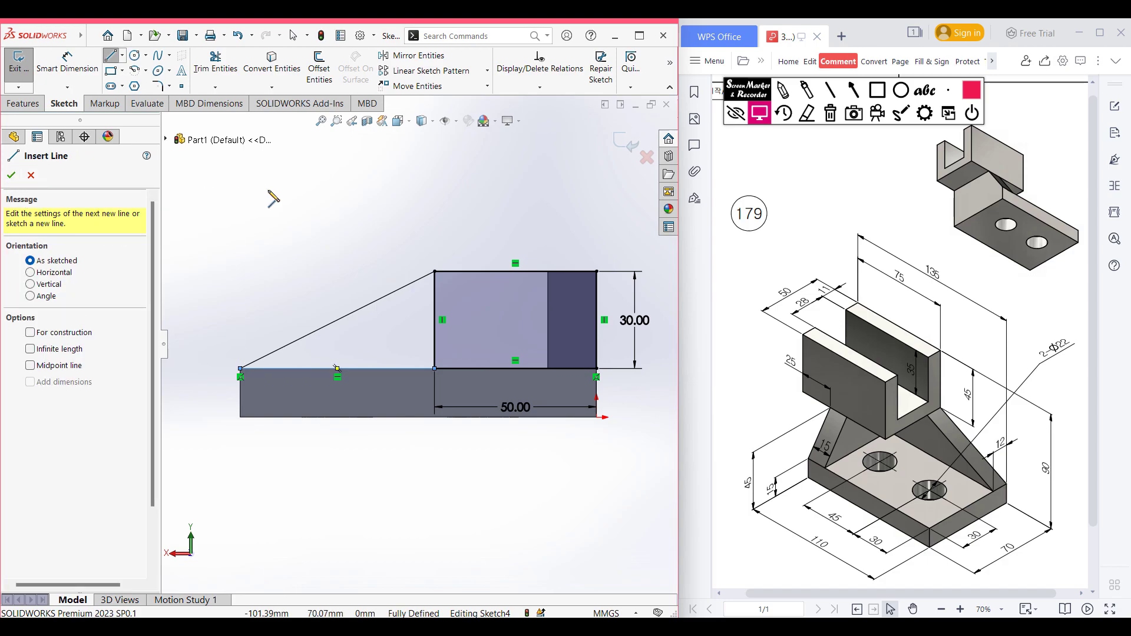
{"action": "left_click", "coordinate": [12, 177]}
- Trim the rectangle's inner vertical side so the long rib's outline is a single closed profile
{"action": "right_click_drag", "start_coordinate": [311, 205], "coordinate": [298, 248]}
{"action": "left_click", "coordinate": [436, 320]}
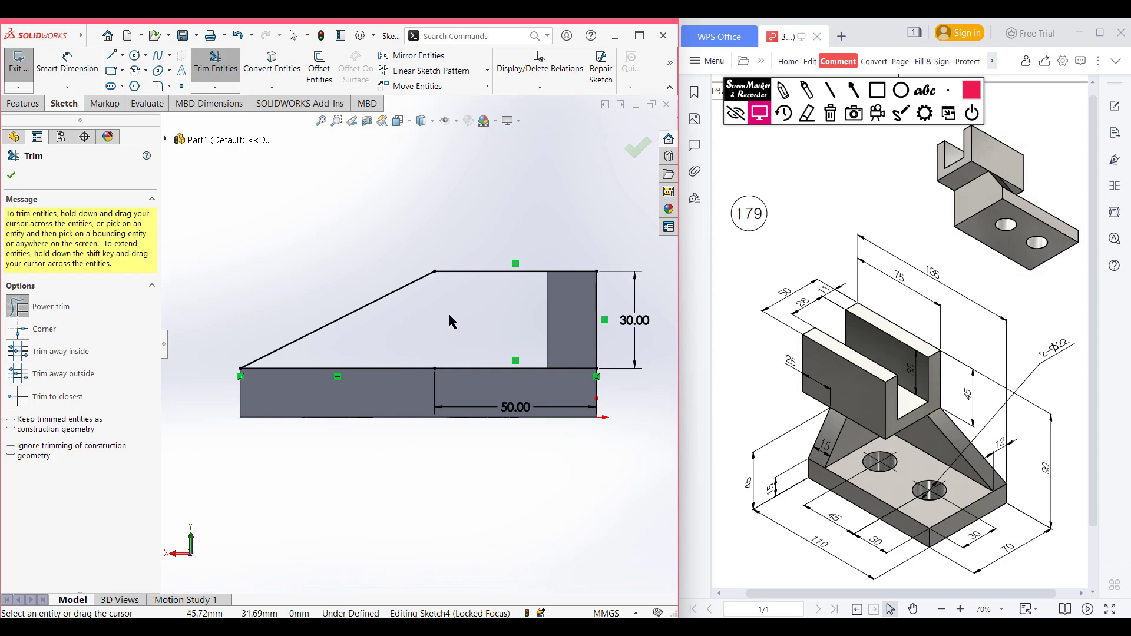
{"action": "key", "text": "Escape"}
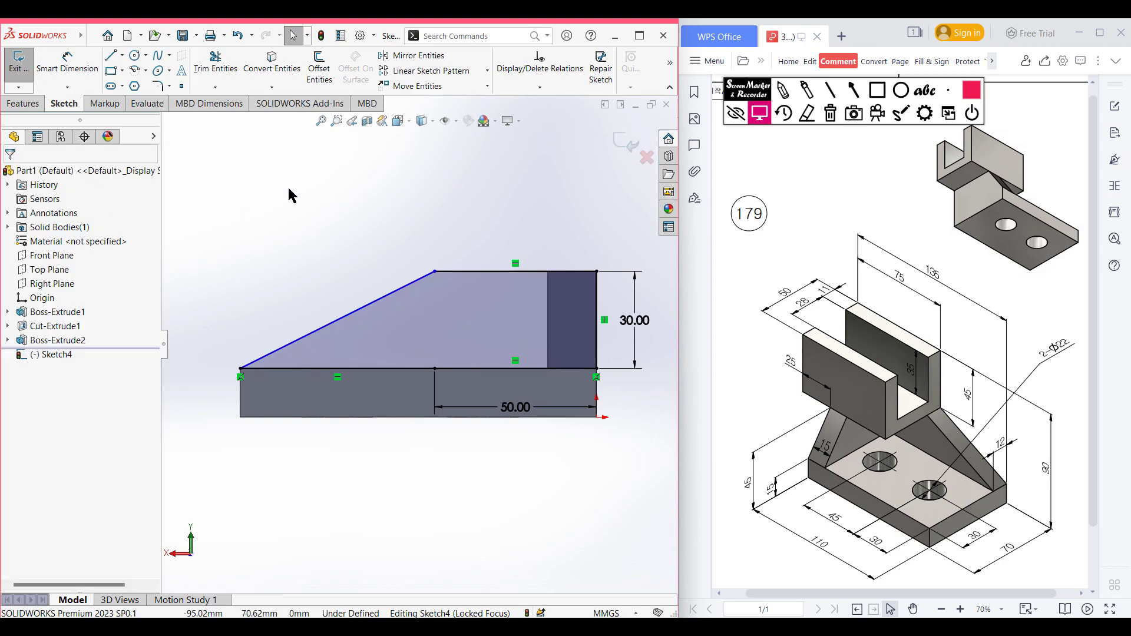
- Extrude the long rib profile 12 mm as a boss, with the direction reversed so it sits over the base plate
{"action": "key", "text": "ctrl+7"}
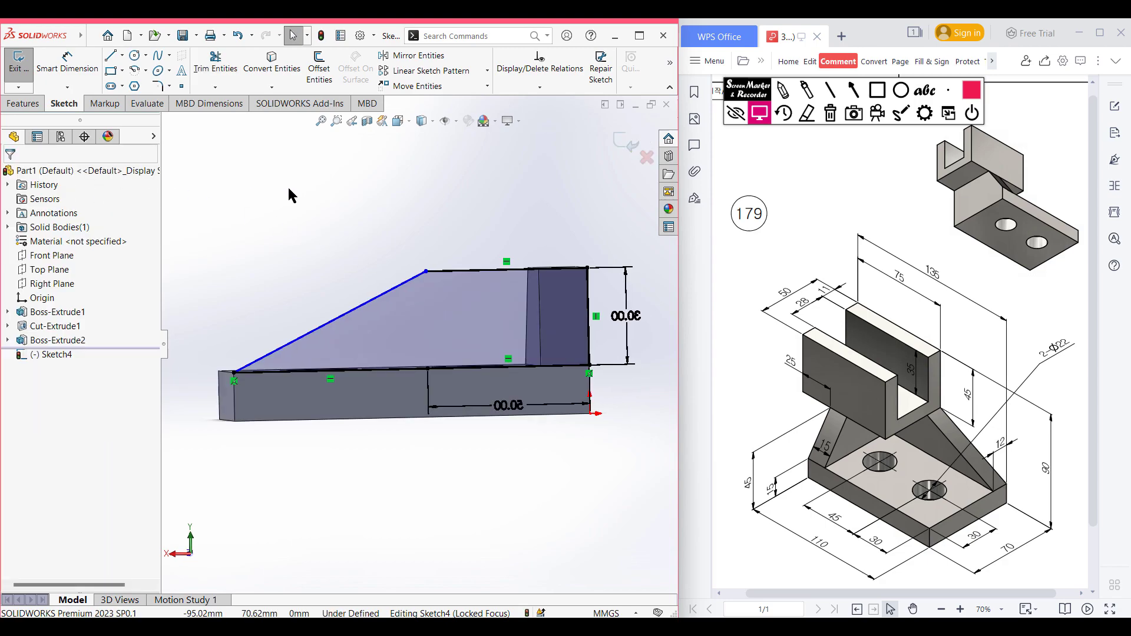
{"action": "left_click", "coordinate": [22, 103]}
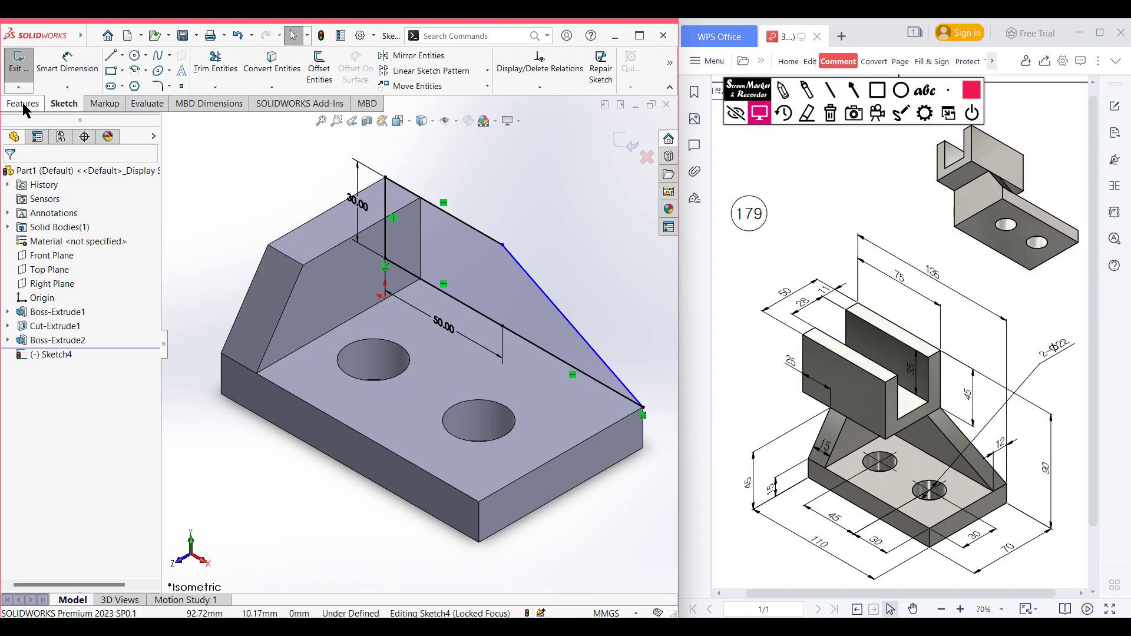
{"action": "left_click", "coordinate": [24, 71]}
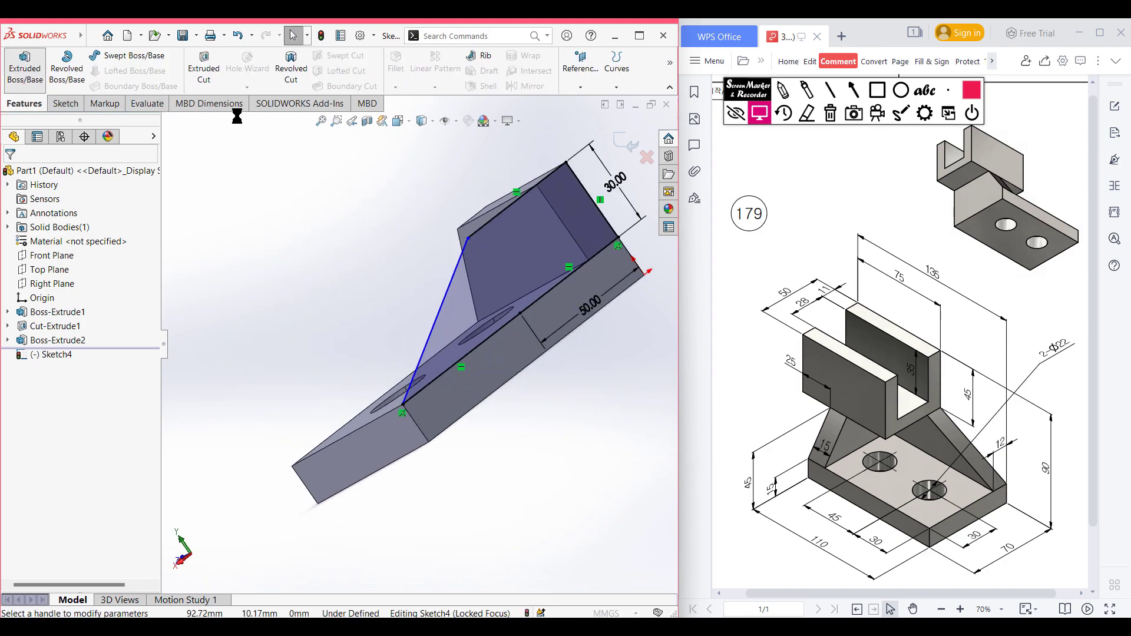
{"action": "type", "text": "12"}
{"action": "key", "text": "Return"}
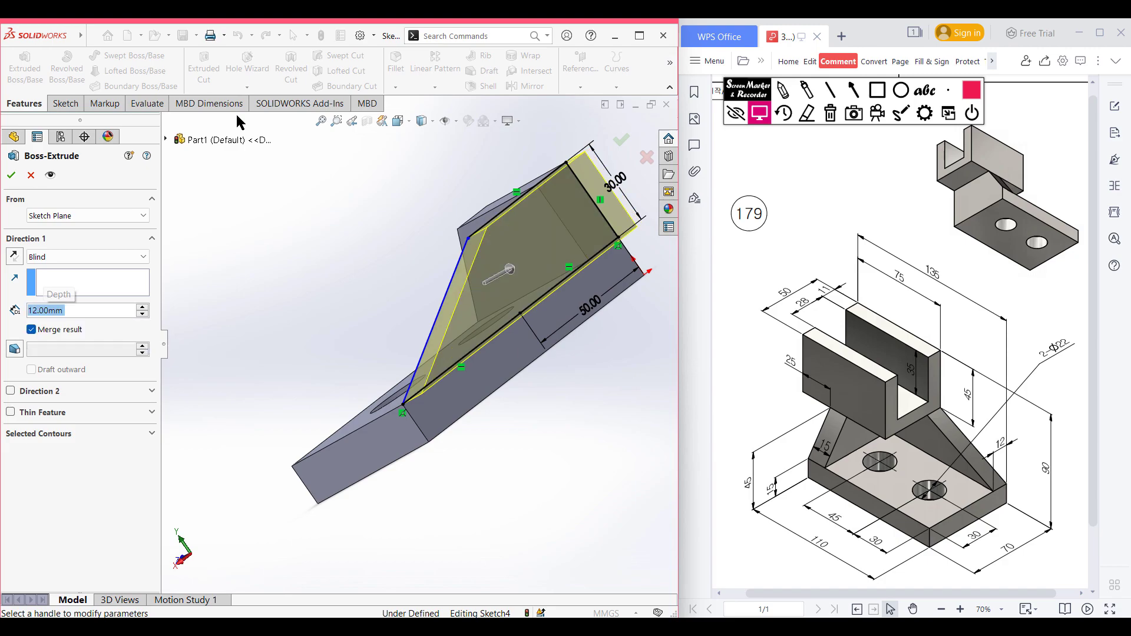
{"action": "middle_click_drag", "start_coordinate": [307, 340], "coordinate": [354, 324]}
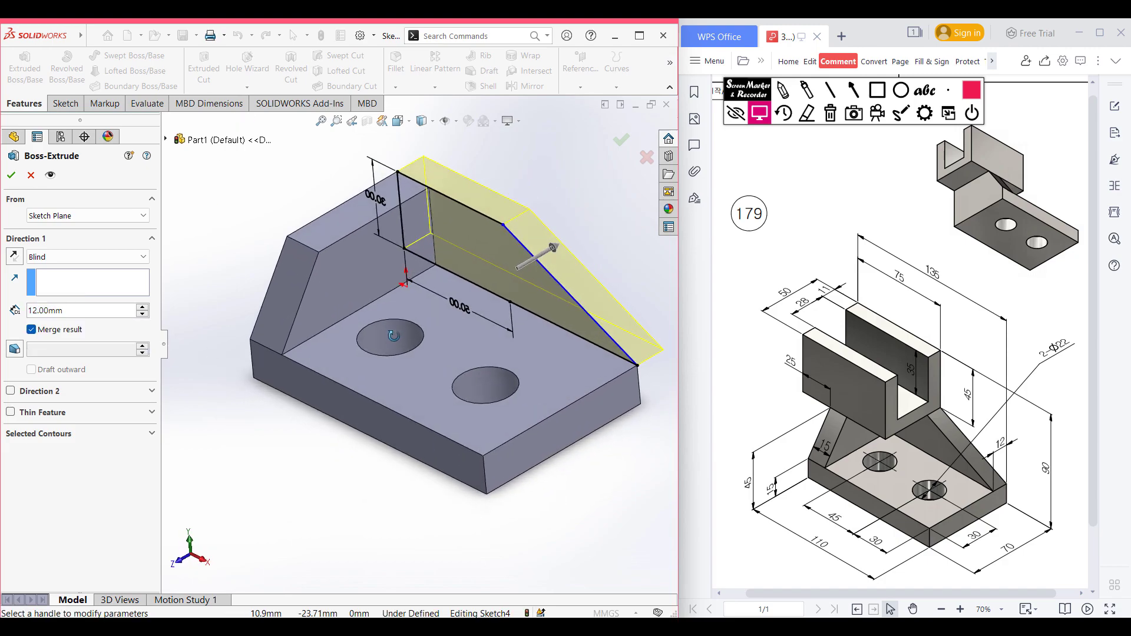
{"action": "left_click", "coordinate": [13, 257]}
{"action": "left_click", "coordinate": [11, 175]}
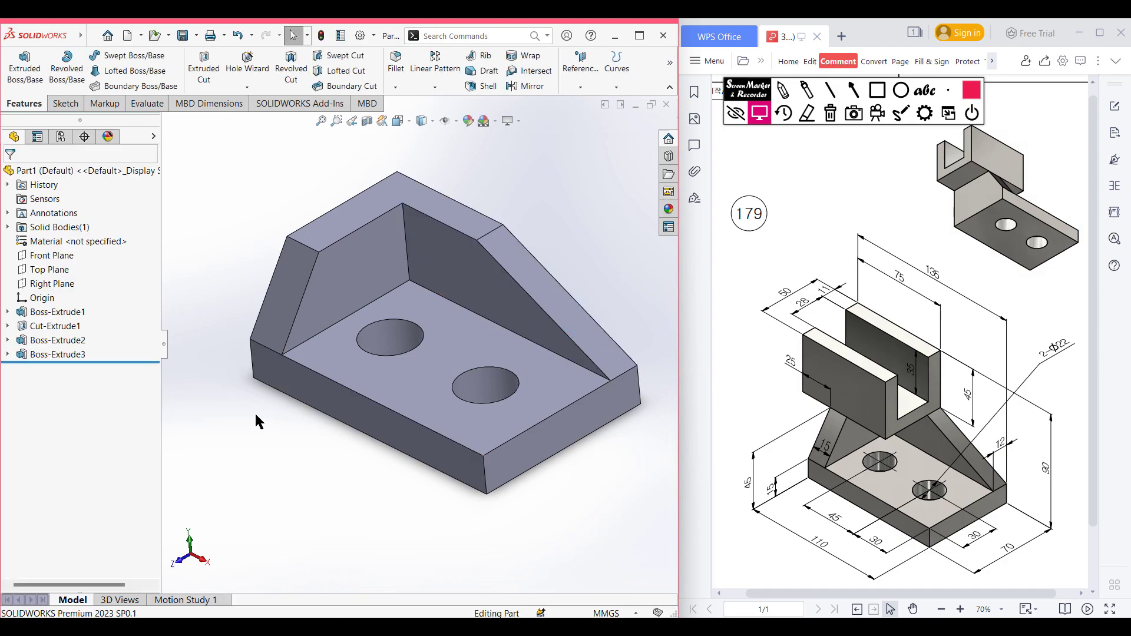
- Mark up the reference drawing to examine the upper U-shaped block's base outline and its width, length and overhang dimensions
{"action": "key", "text": "ctrl+7"}
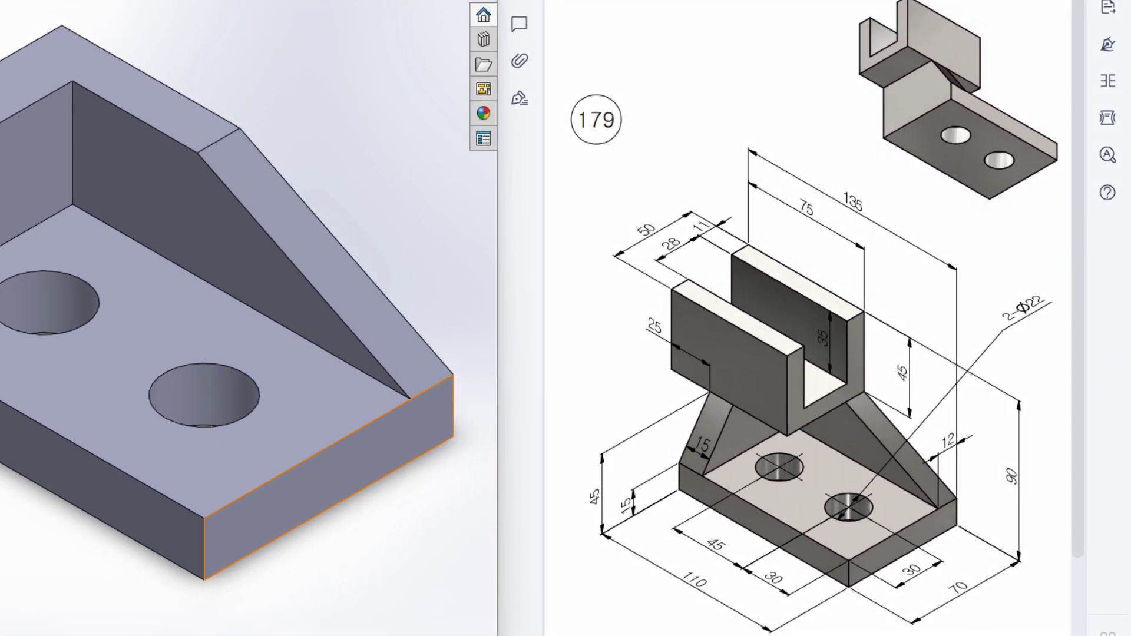
{"action": "left_click_drag", "start_coordinate": [896, 288], "coordinate": [779, 393]}
{"action": "mouse_move", "coordinate": [639, 372]}
{"action": "left_mouse_down"}
{"action": "mouse_move", "coordinate": [877, 314]}
{"action": "mouse_move", "coordinate": [839, 286]}
{"action": "left_mouse_up"}
{"action": "key", "text": "e"}
{"action": "mouse_move", "coordinate": [717, 397]}
{"action": "left_mouse_down"}
{"action": "mouse_move", "coordinate": [760, 419]}
{"action": "mouse_move", "coordinate": [831, 404]}
{"action": "mouse_move", "coordinate": [838, 372]}
{"action": "mouse_move", "coordinate": [787, 343]}
{"action": "left_mouse_up"}
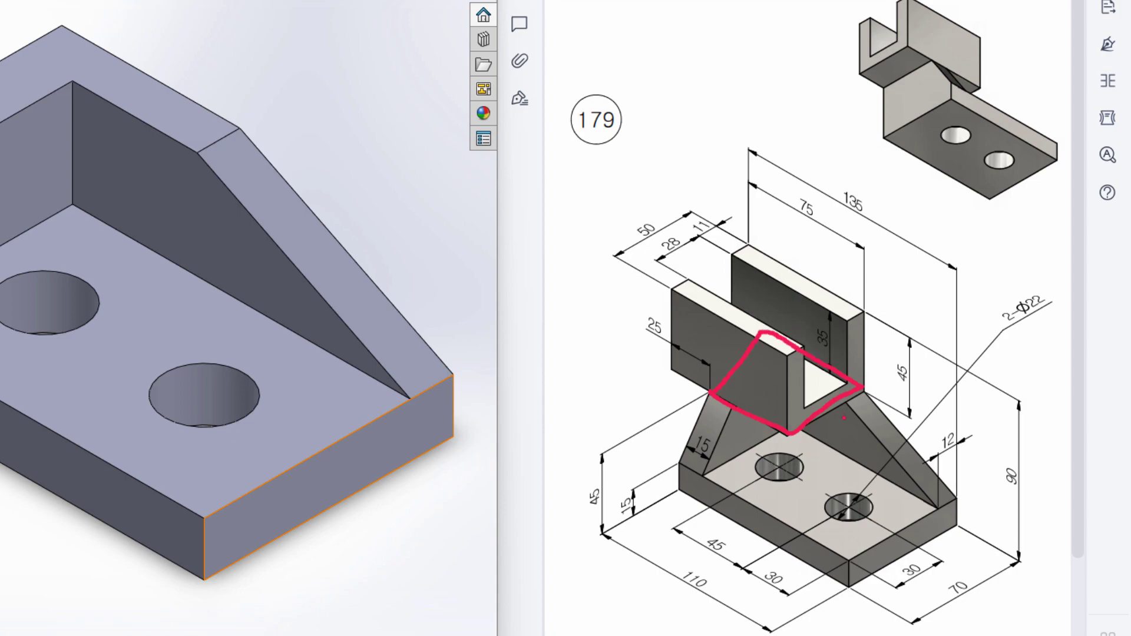
{"action": "mouse_move", "coordinate": [658, 211]}
{"action": "left_mouse_down"}
{"action": "mouse_move", "coordinate": [631, 214]}
{"action": "mouse_move", "coordinate": [649, 246]}
{"action": "mouse_move", "coordinate": [660, 225]}
{"action": "left_mouse_up"}
{"action": "left_click_drag", "start_coordinate": [782, 320], "coordinate": [846, 363]}
{"action": "mouse_move", "coordinate": [813, 194]}
{"action": "left_mouse_down"}
{"action": "mouse_move", "coordinate": [826, 223]}
{"action": "mouse_move", "coordinate": [811, 200]}
{"action": "left_mouse_up"}
{"action": "left_click_drag", "start_coordinate": [657, 313], "coordinate": [673, 336]}
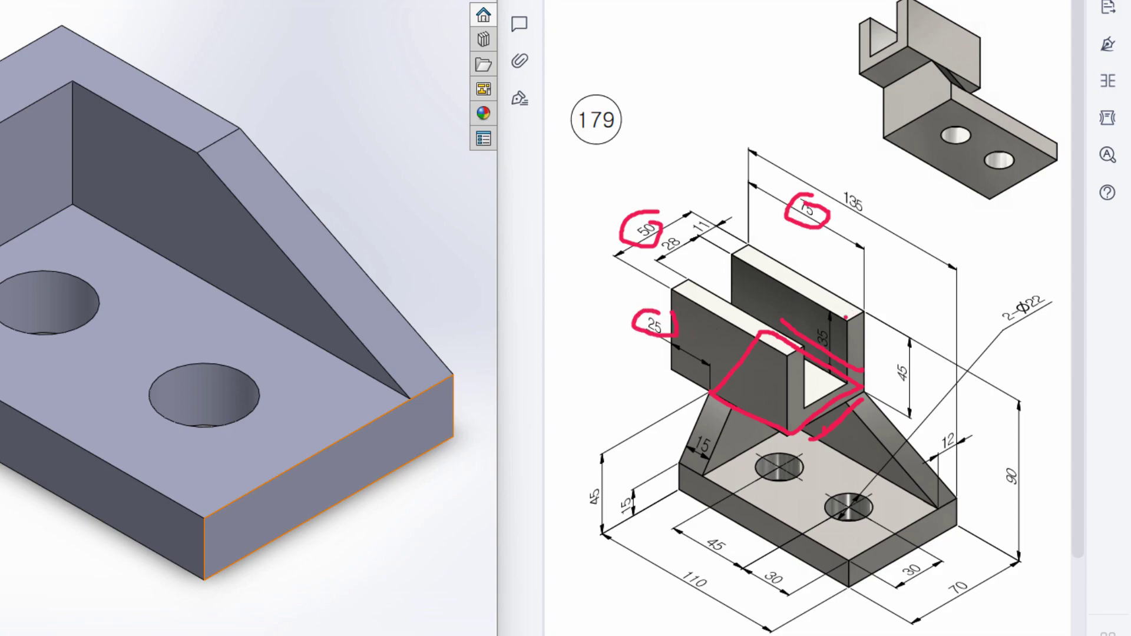
- Trace the upper block's overhang beyond the ribs and examine its height dimension on the drawing, then clear the marks
{"action": "left_click_drag", "start_coordinate": [791, 317], "coordinate": [861, 364]}
{"action": "left_click_drag", "start_coordinate": [707, 393], "coordinate": [674, 375]}
{"action": "mouse_move", "coordinate": [718, 327]}
{"action": "left_mouse_down"}
{"action": "mouse_move", "coordinate": [739, 299]}
{"action": "mouse_move", "coordinate": [766, 320]}
{"action": "left_mouse_up"}
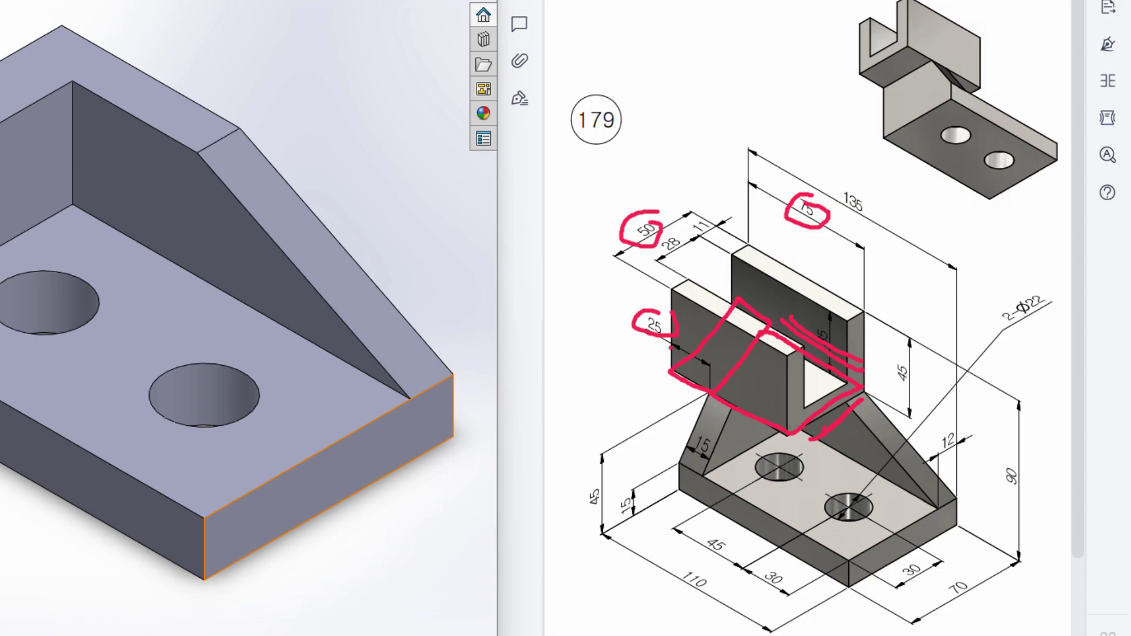
{"action": "left_click_drag", "start_coordinate": [665, 389], "coordinate": [701, 401]}
{"action": "mouse_move", "coordinate": [664, 308]}
{"action": "left_mouse_down"}
{"action": "mouse_move", "coordinate": [636, 310]}
{"action": "mouse_move", "coordinate": [678, 330]}
{"action": "left_mouse_up"}
{"action": "left_click_drag", "start_coordinate": [736, 293], "coordinate": [713, 328]}
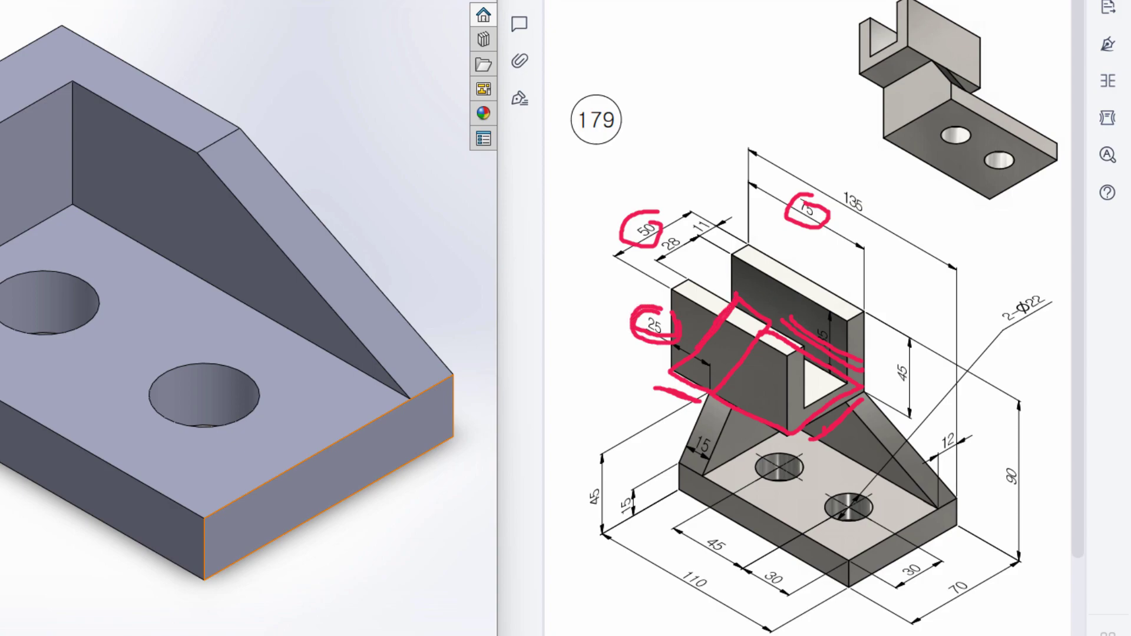
{"action": "left_click_drag", "start_coordinate": [663, 216], "coordinate": [650, 243]}
{"action": "mouse_move", "coordinate": [917, 355]}
{"action": "left_mouse_down"}
{"action": "mouse_move", "coordinate": [879, 362]}
{"action": "mouse_move", "coordinate": [929, 372]}
{"action": "mouse_move", "coordinate": [911, 356]}
{"action": "left_mouse_up"}
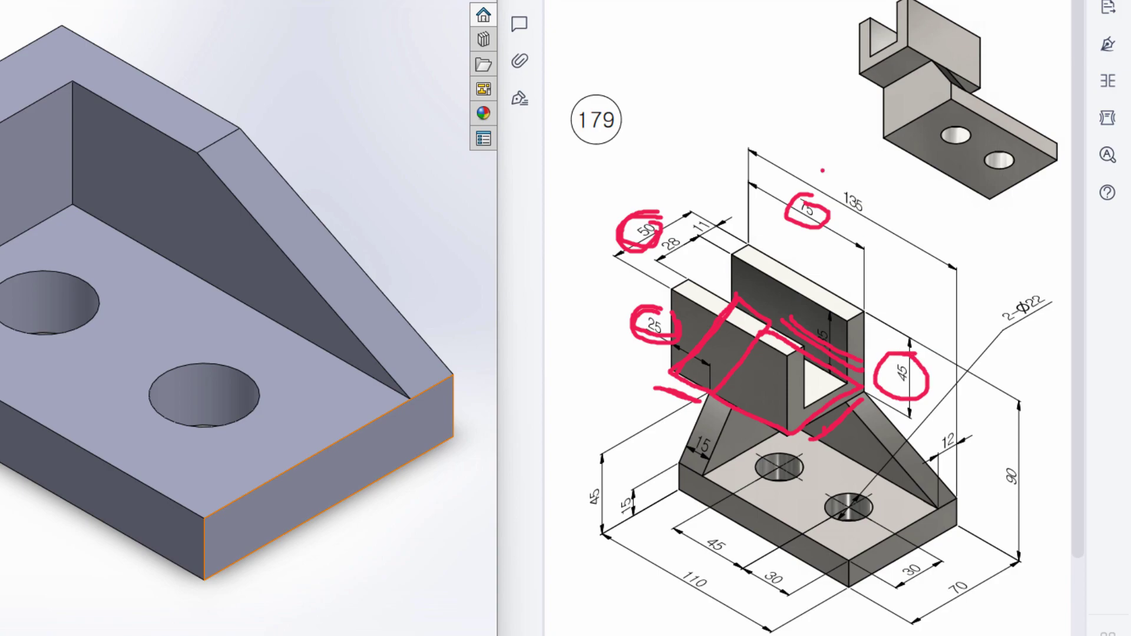
{"action": "left_click", "coordinate": [708, 2]}
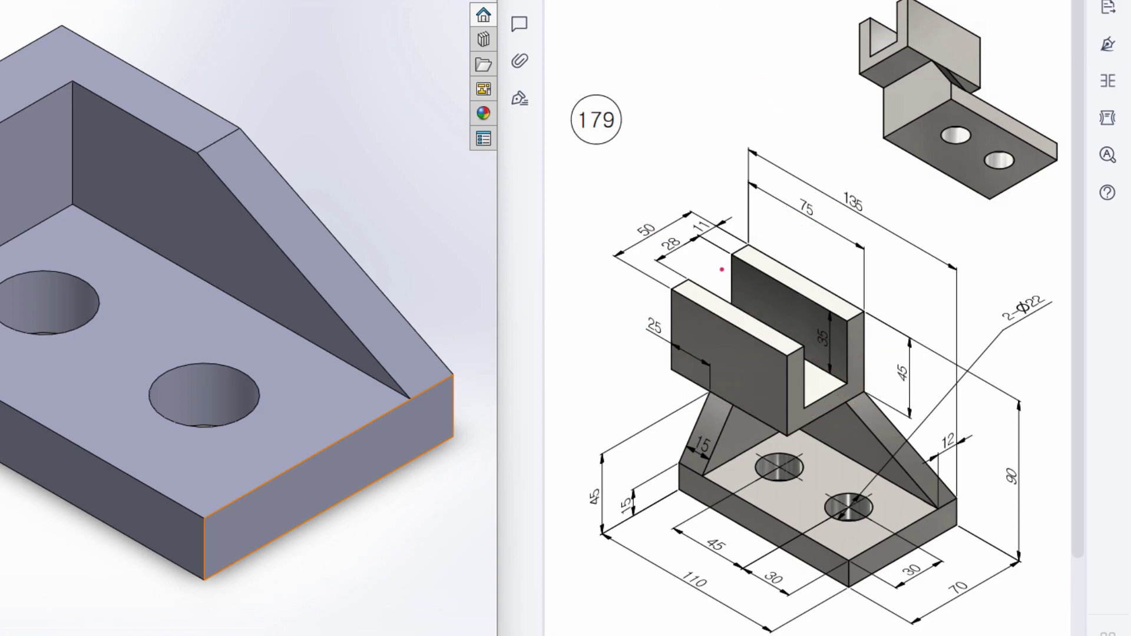
- Mark up the reference drawing to examine the U-shaped block's slot outline, width and depth dimensions, then clear the marks
{"action": "left_click_drag", "start_coordinate": [717, 271], "coordinate": [800, 322]}
{"action": "mouse_move", "coordinate": [670, 234]}
{"action": "left_mouse_down"}
{"action": "mouse_move", "coordinate": [655, 256]}
{"action": "mouse_move", "coordinate": [698, 237]}
{"action": "left_mouse_up"}
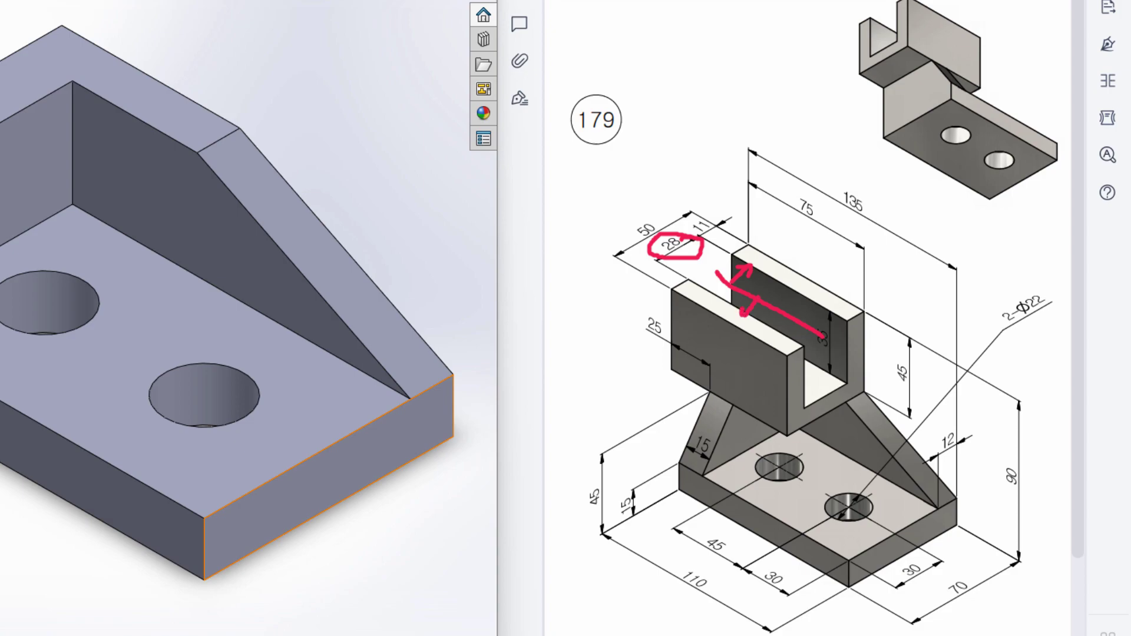
{"action": "left_click_drag", "start_coordinate": [691, 275], "coordinate": [801, 348]}
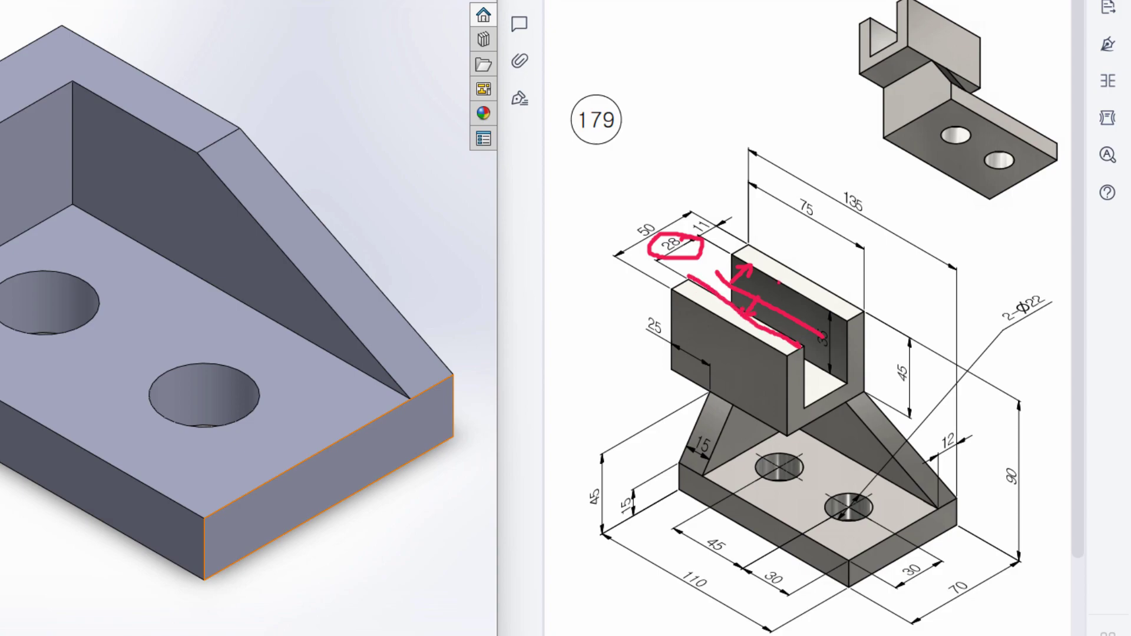
{"action": "left_click_drag", "start_coordinate": [728, 255], "coordinate": [843, 319]}
{"action": "left_click_drag", "start_coordinate": [797, 353], "coordinate": [846, 321]}
{"action": "left_click_drag", "start_coordinate": [730, 250], "coordinate": [706, 282]}
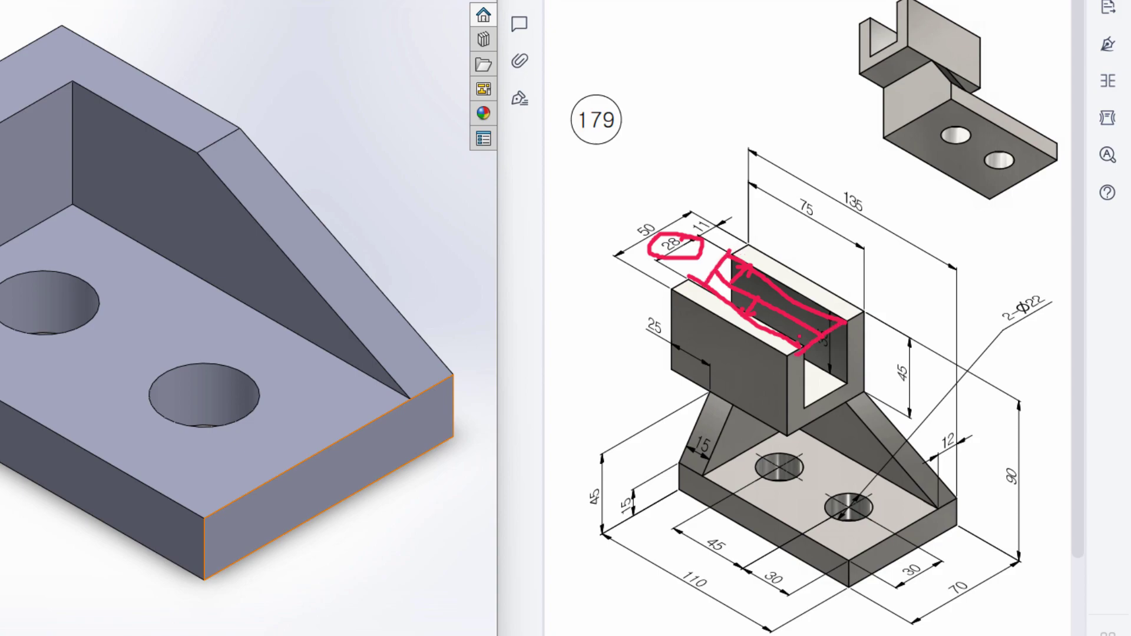
{"action": "left_click", "coordinate": [711, 0]}
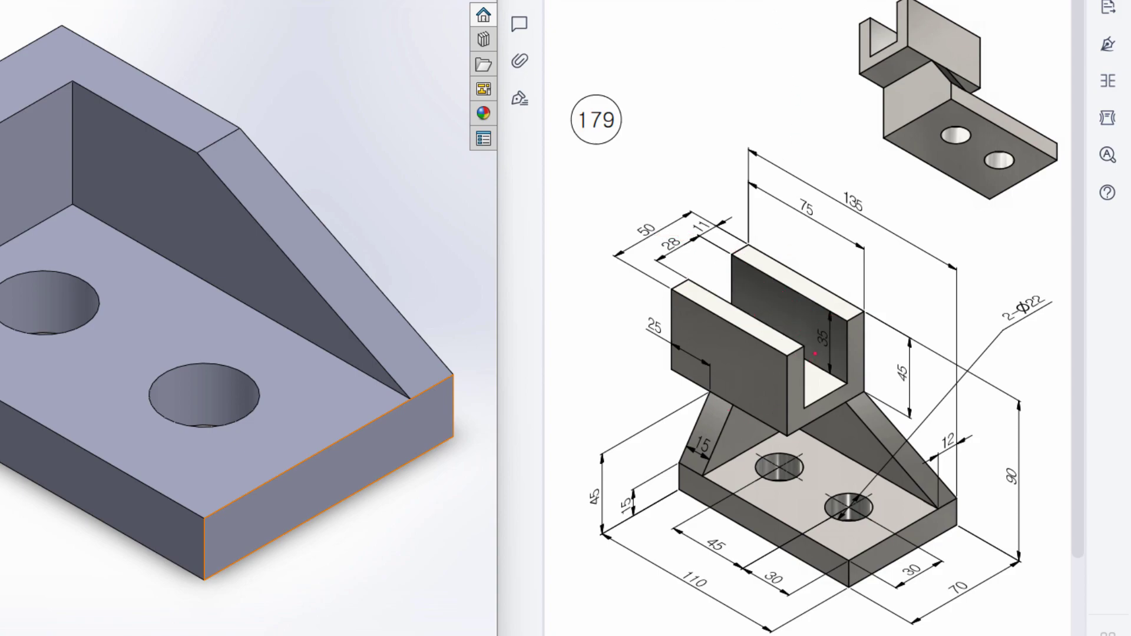
{"action": "mouse_move", "coordinate": [820, 318]}
{"action": "left_mouse_down"}
{"action": "mouse_move", "coordinate": [839, 357]}
{"action": "mouse_move", "coordinate": [823, 308]}
{"action": "left_mouse_up"}
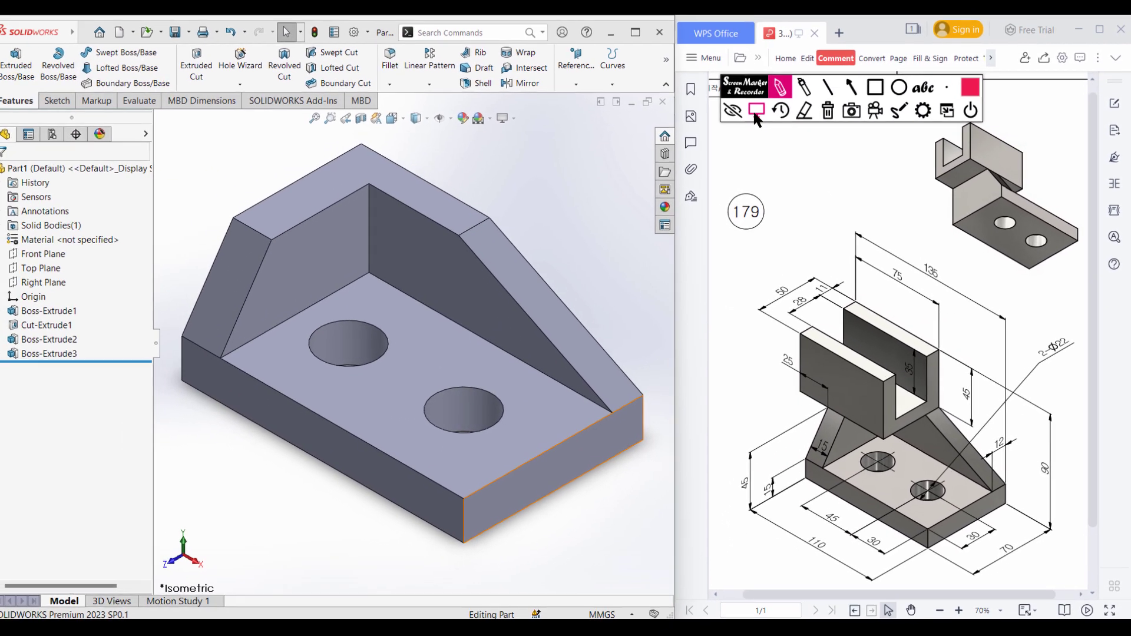
{"action": "left_click", "coordinate": [756, 112]}
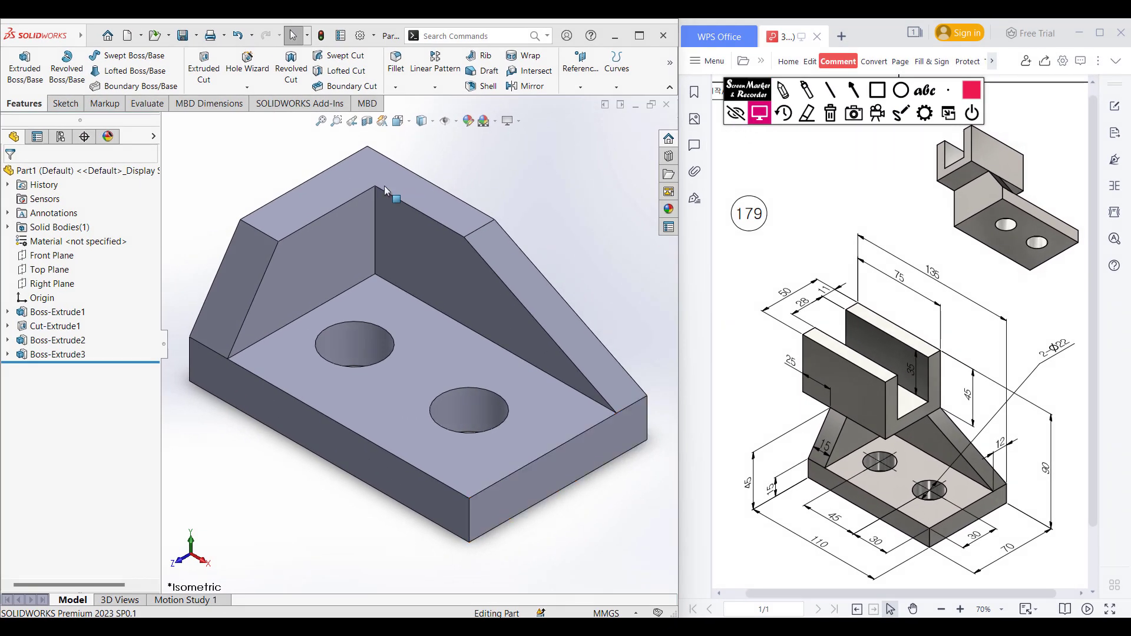
- On the short rib's top face, sketch a corner rectangle from the origin, 50 mm across and 75-25 mm long
{"action": "left_click", "coordinate": [350, 178]}
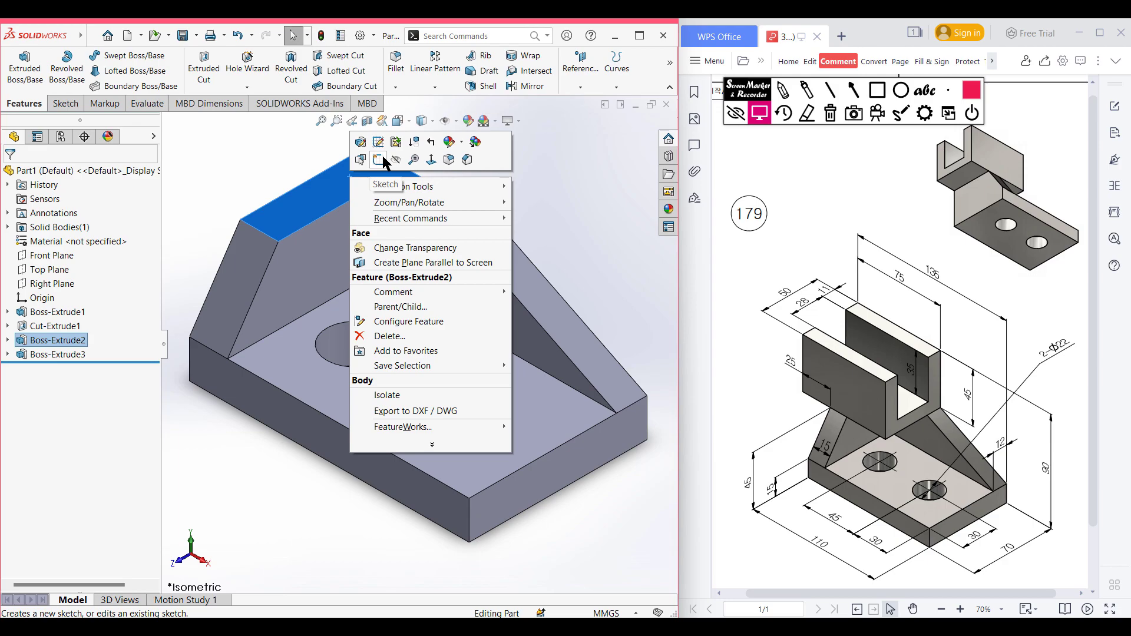
{"action": "left_click", "coordinate": [361, 160]}
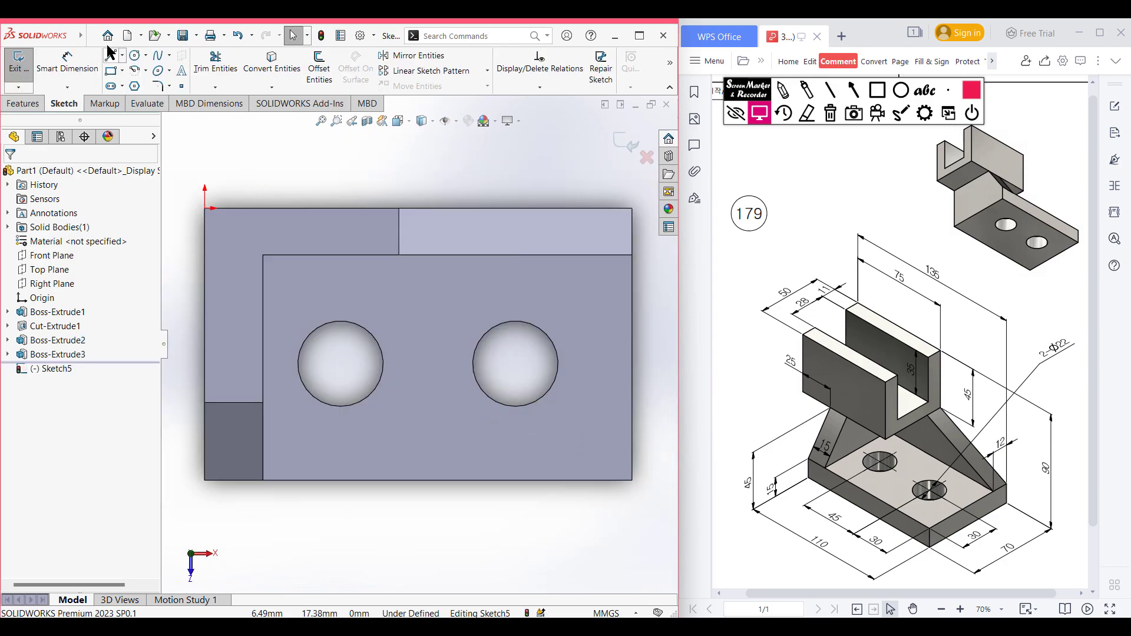
{"action": "left_click", "coordinate": [110, 70]}
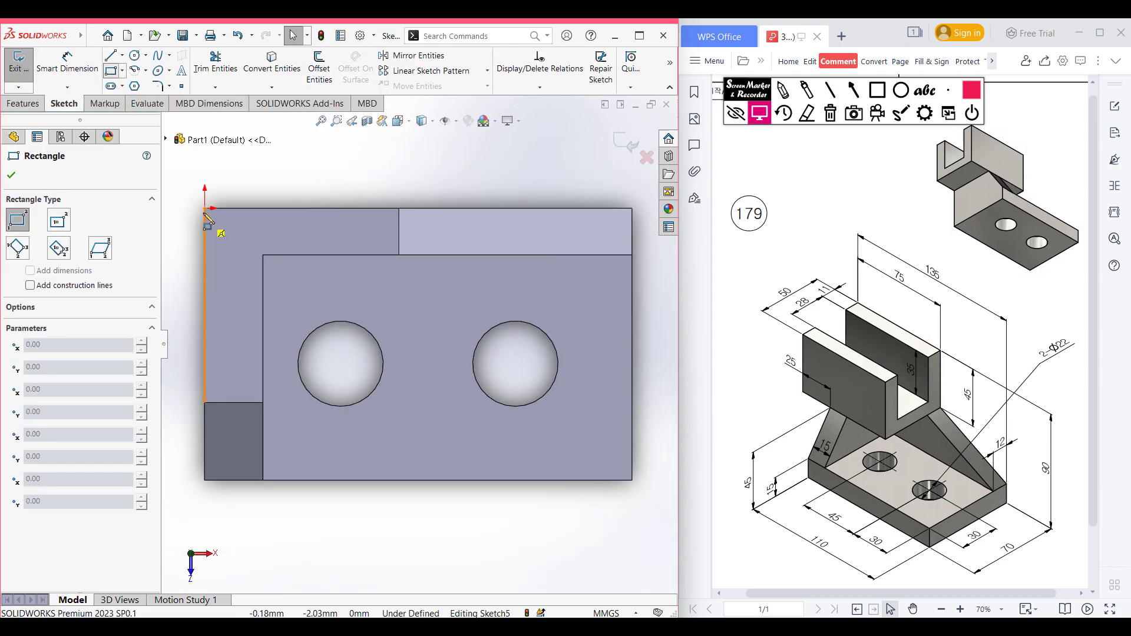
{"action": "left_click", "coordinate": [205, 208]}
{"action": "scroll", "coordinate": [447, 383], "scroll_direction": "up", "scroll_amount": 2}
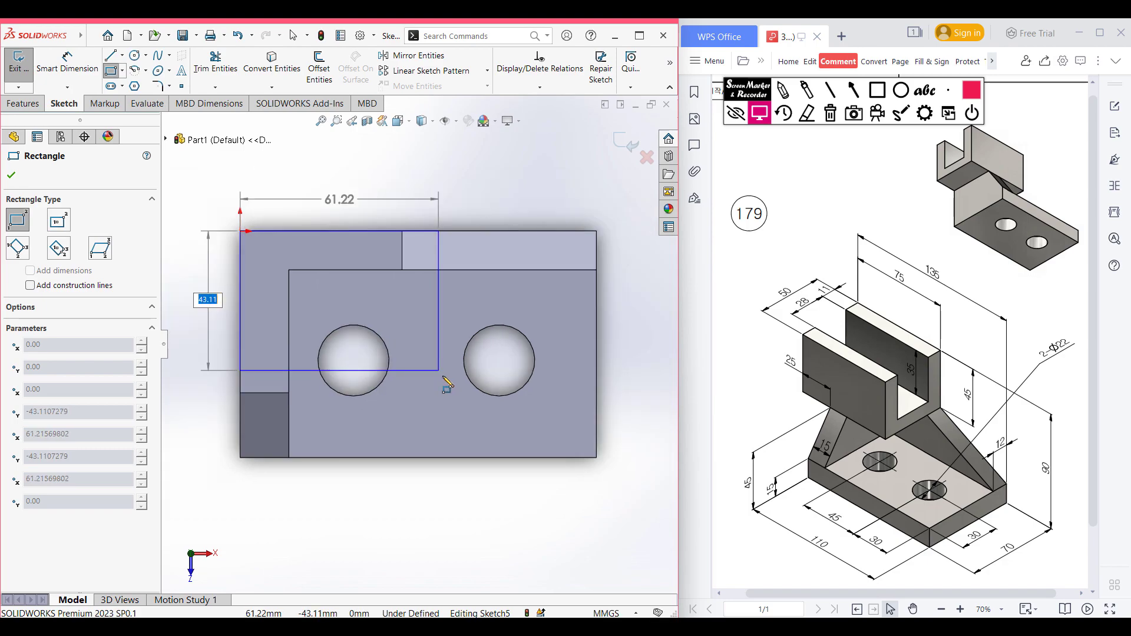
{"action": "key", "text": "Tab"}
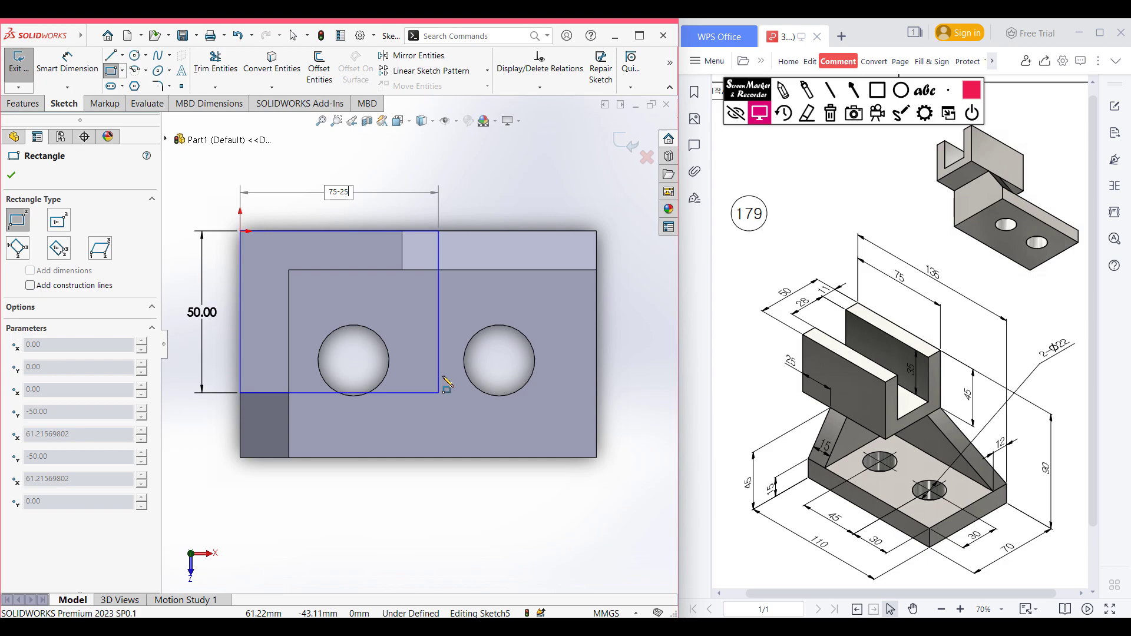
{"action": "key", "text": "Return"}
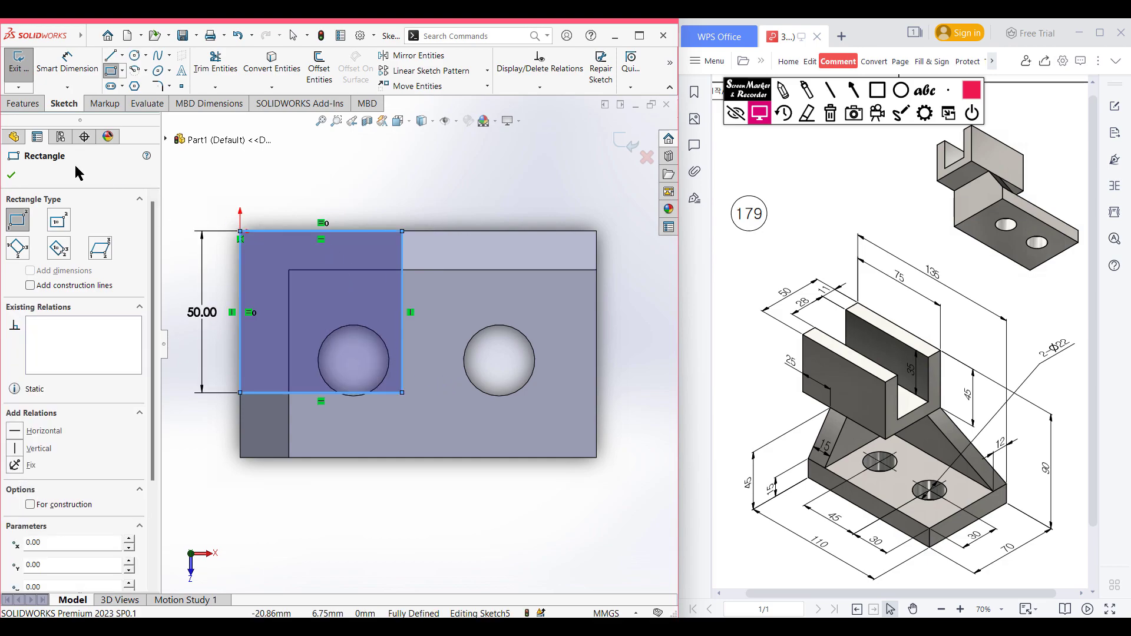
{"action": "left_click", "coordinate": [13, 175]}
{"action": "left_click", "coordinate": [66, 62]}
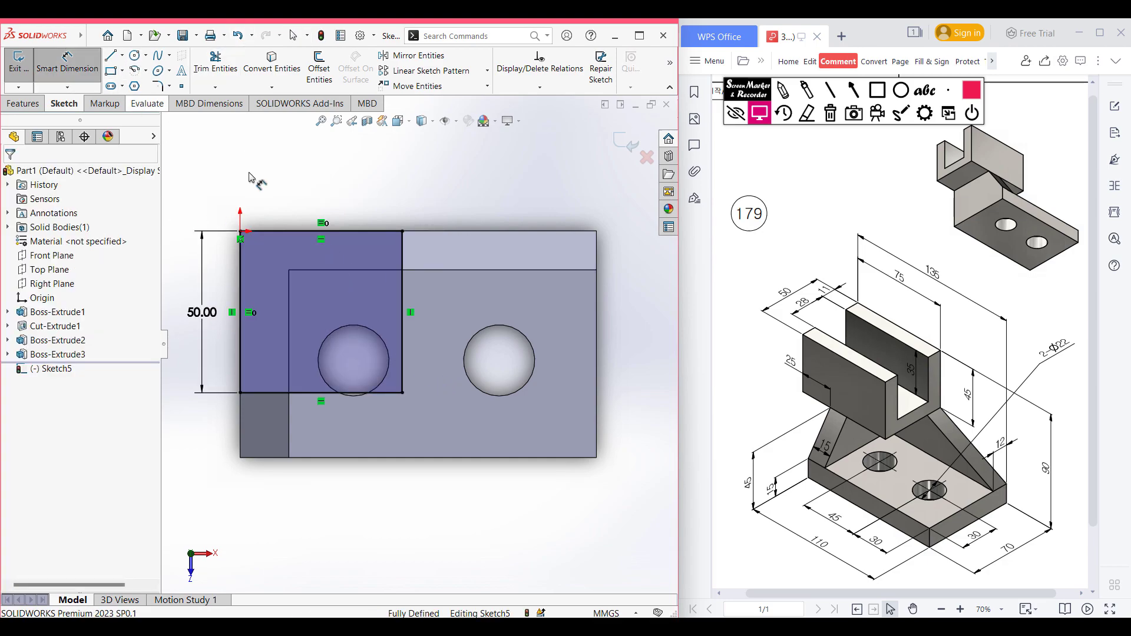
{"action": "left_click", "coordinate": [333, 234]}
{"action": "left_click", "coordinate": [346, 217]}
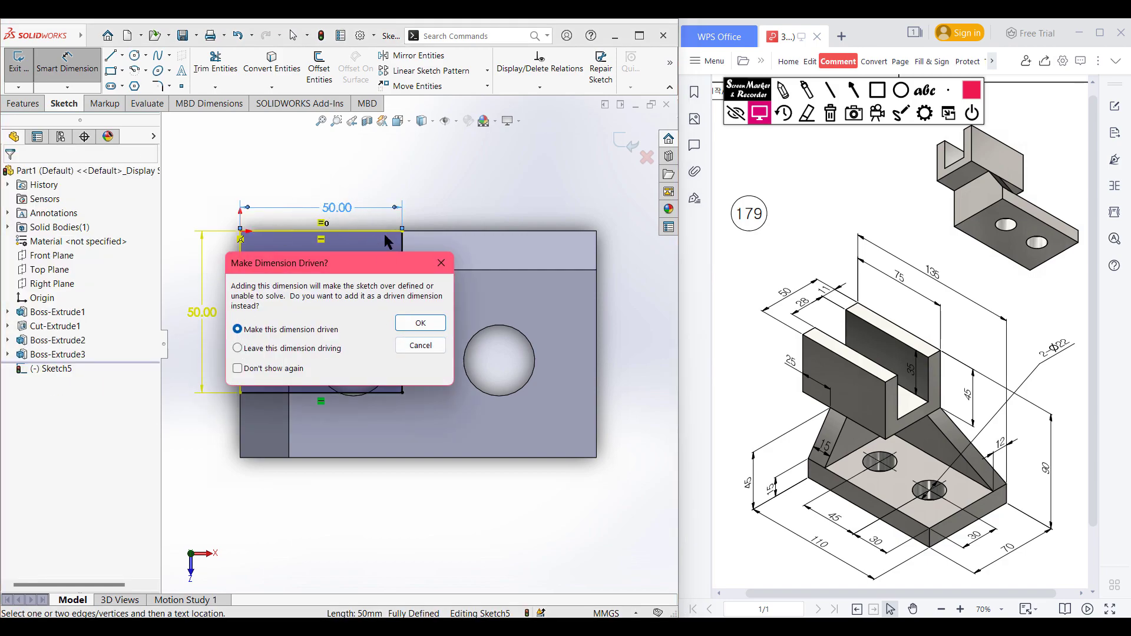
{"action": "left_click", "coordinate": [421, 346]}
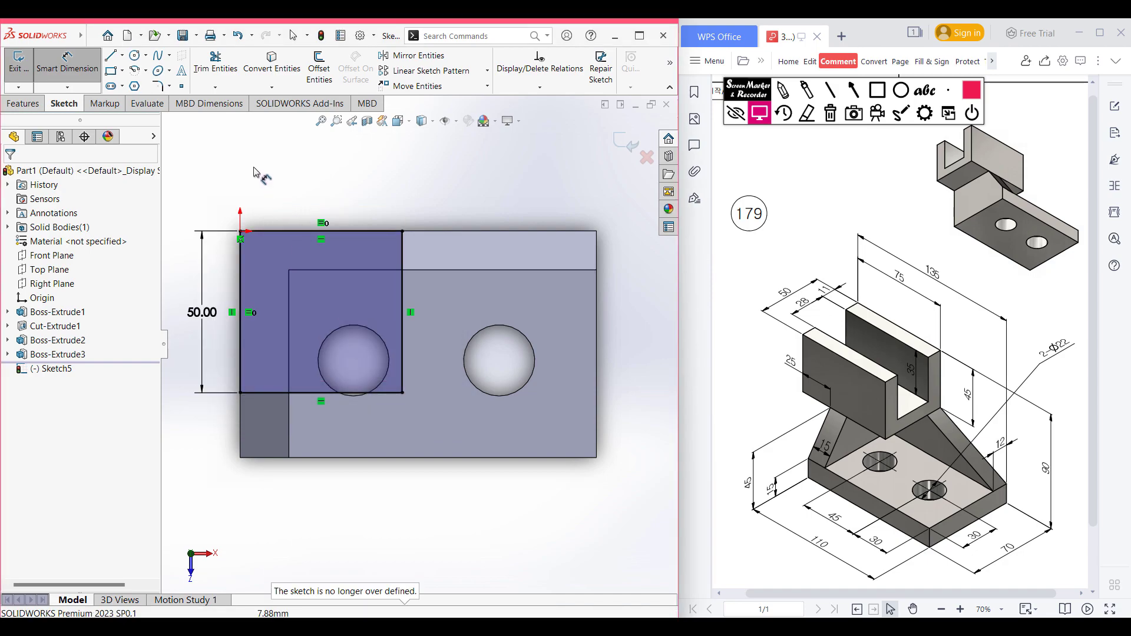
- Sketch a second rectangle from the origin, 50 mm by 25 mm, extending outward beyond the short rib for the overhang
{"action": "left_click", "coordinate": [111, 72]}
{"action": "key", "text": "f"}
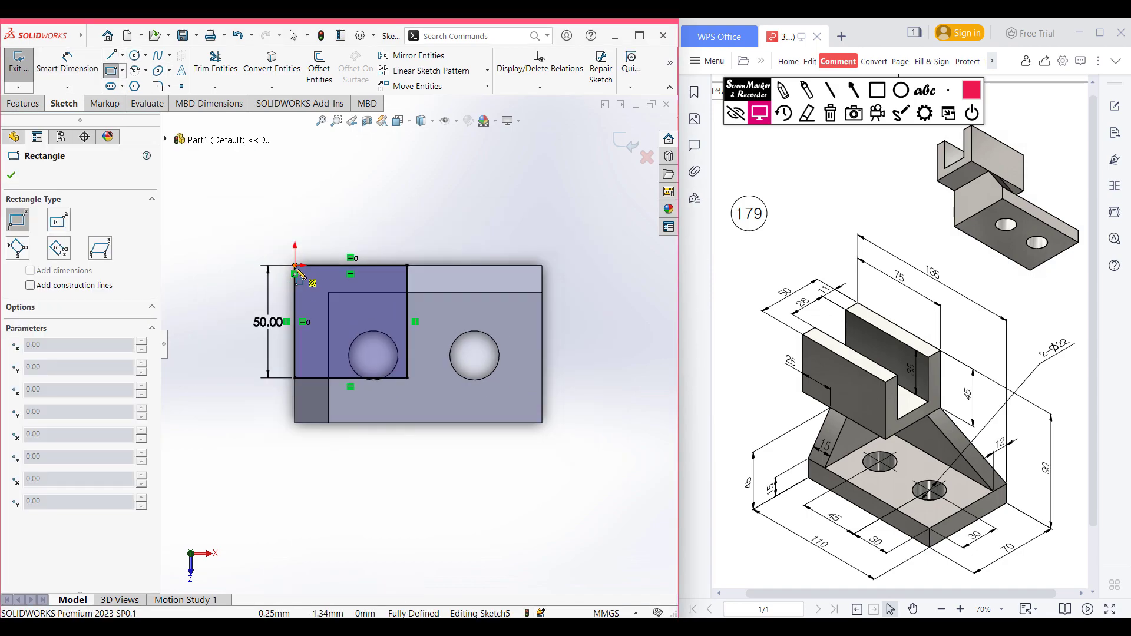
{"action": "left_click", "coordinate": [295, 266]}
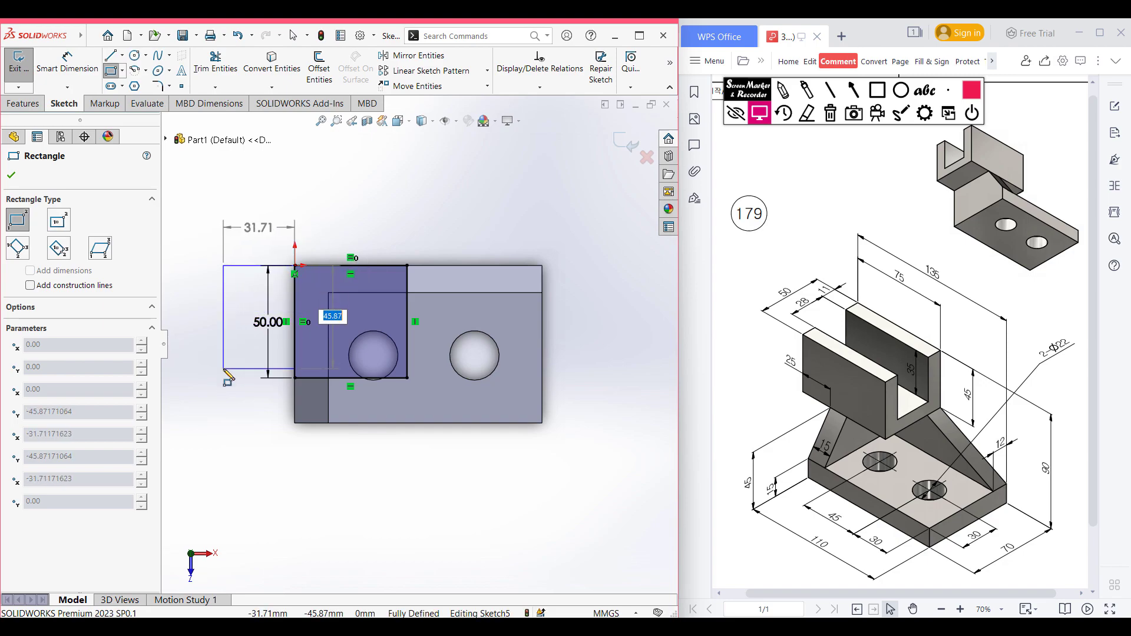
{"action": "type", "text": "50"}
{"action": "key", "text": "Tab"}
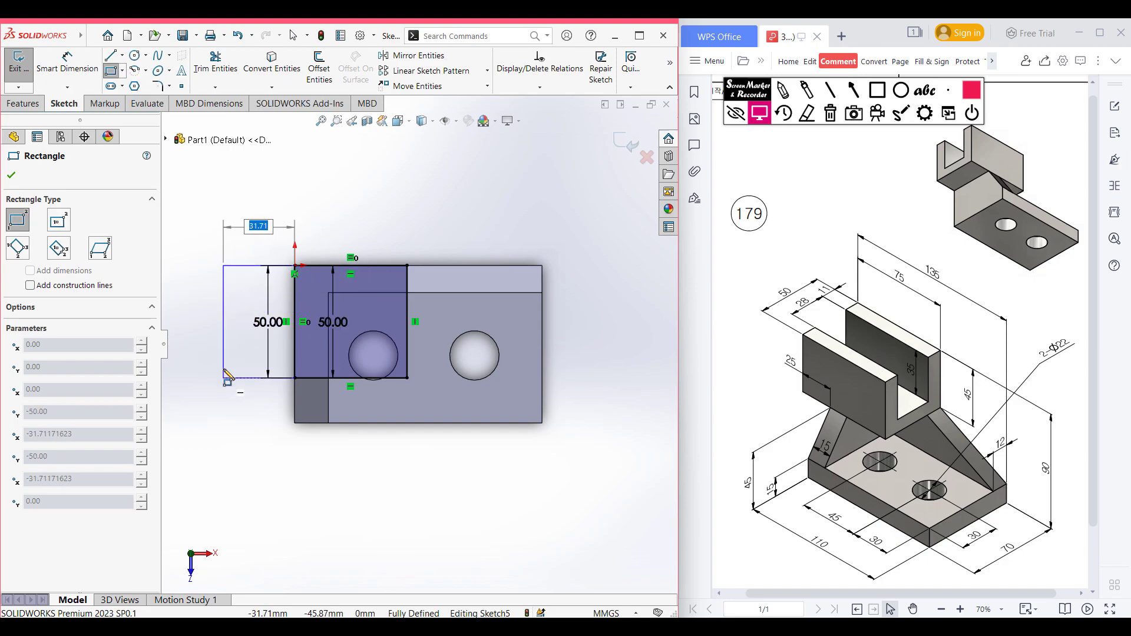
{"action": "key", "text": "Return"}
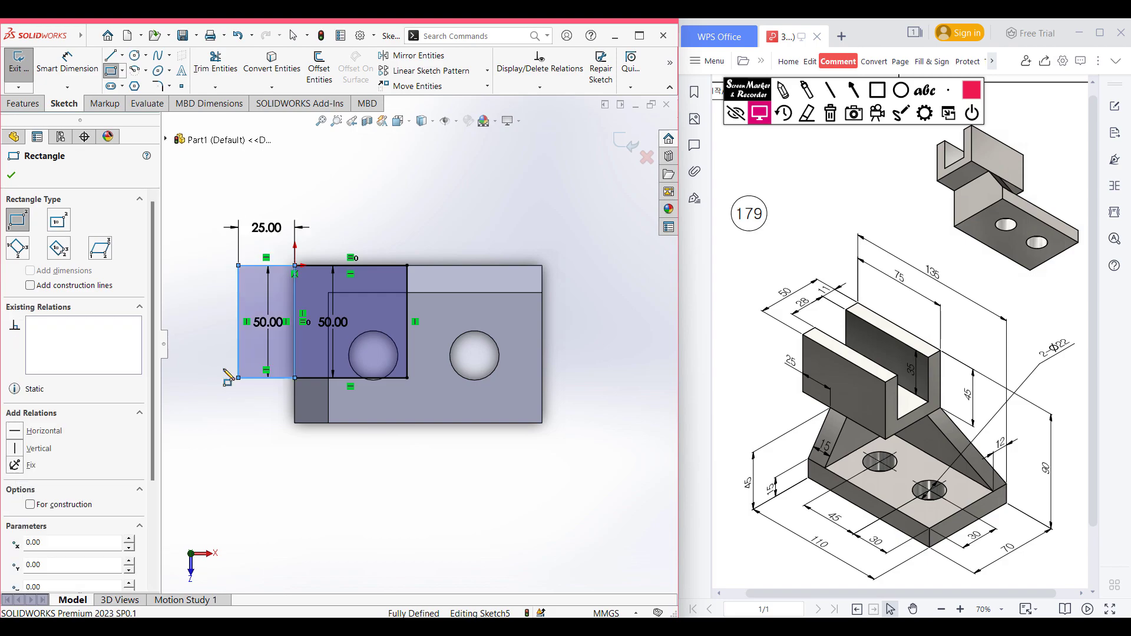
{"action": "left_click", "coordinate": [10, 175]}
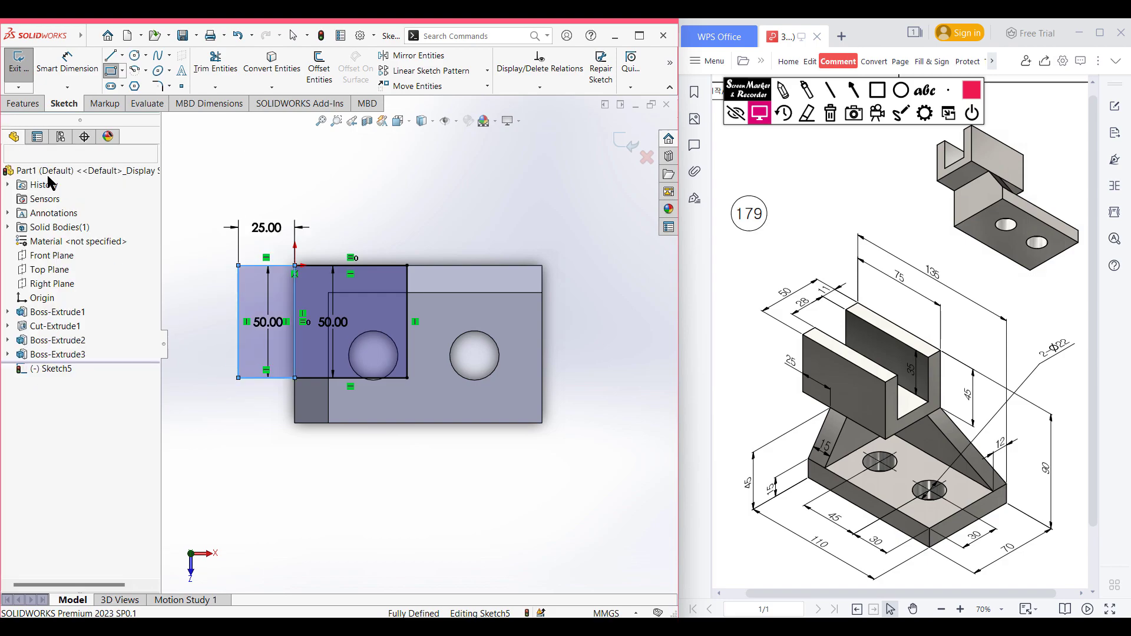
- Trim the shared side between the two rectangles so they merge into one outline
{"action": "scroll", "coordinate": [302, 327], "scroll_direction": "down", "scroll_amount": 2}
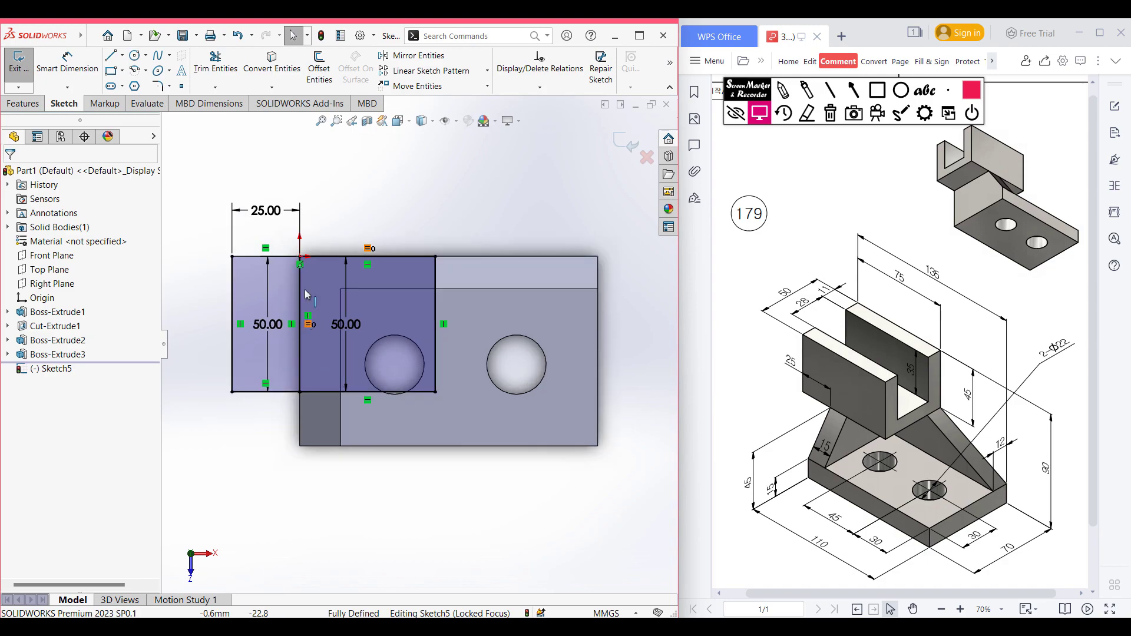
{"action": "right_click_drag", "start_coordinate": [404, 497], "coordinate": [359, 498]}
{"action": "left_click_drag", "start_coordinate": [319, 328], "coordinate": [295, 340]}
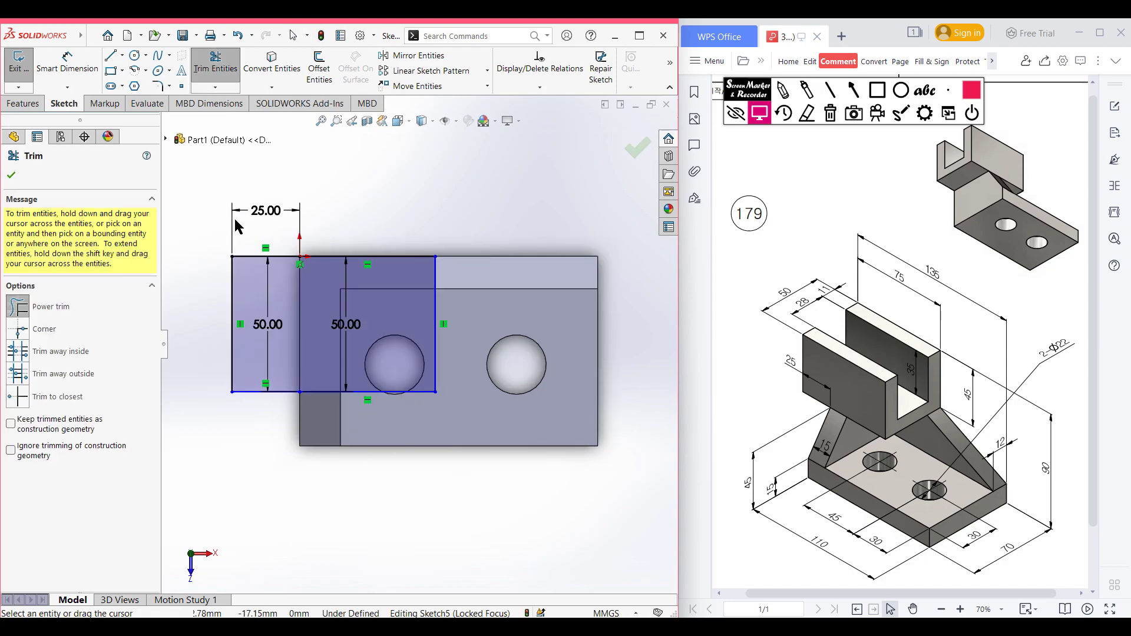
{"action": "left_click", "coordinate": [10, 174]}
- Extrude all regions of the upper block's sketch upward 45 mm as a merged boss
{"action": "key", "text": "ctrl+7"}
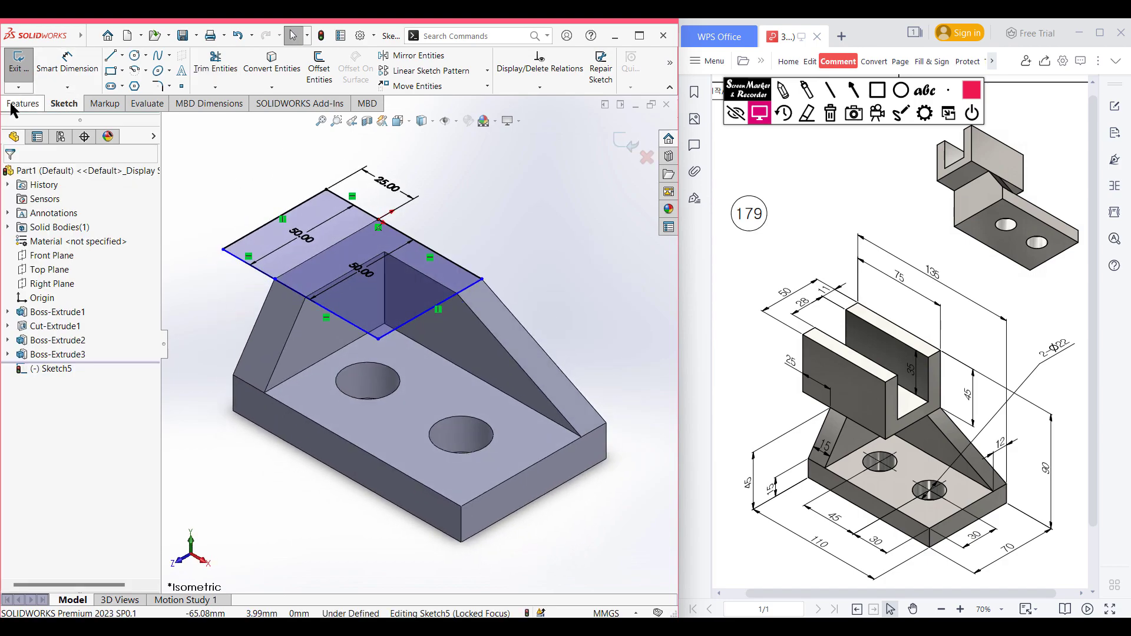
{"action": "left_click", "coordinate": [17, 103]}
{"action": "left_click", "coordinate": [25, 69]}
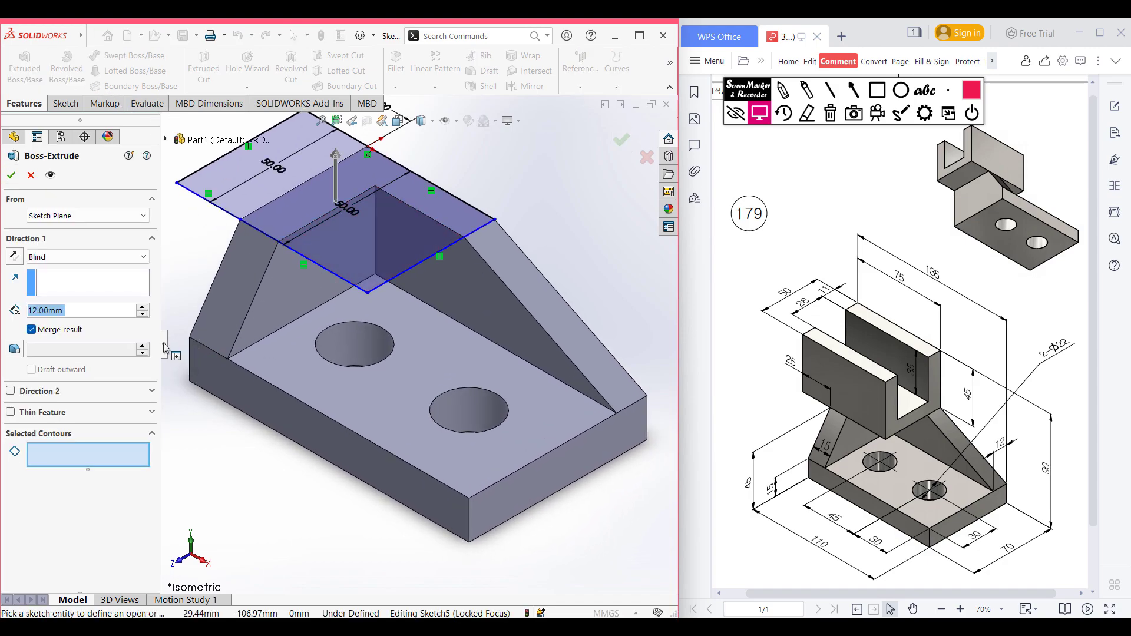
{"action": "type", "text": "45"}
{"action": "key", "text": "Return"}
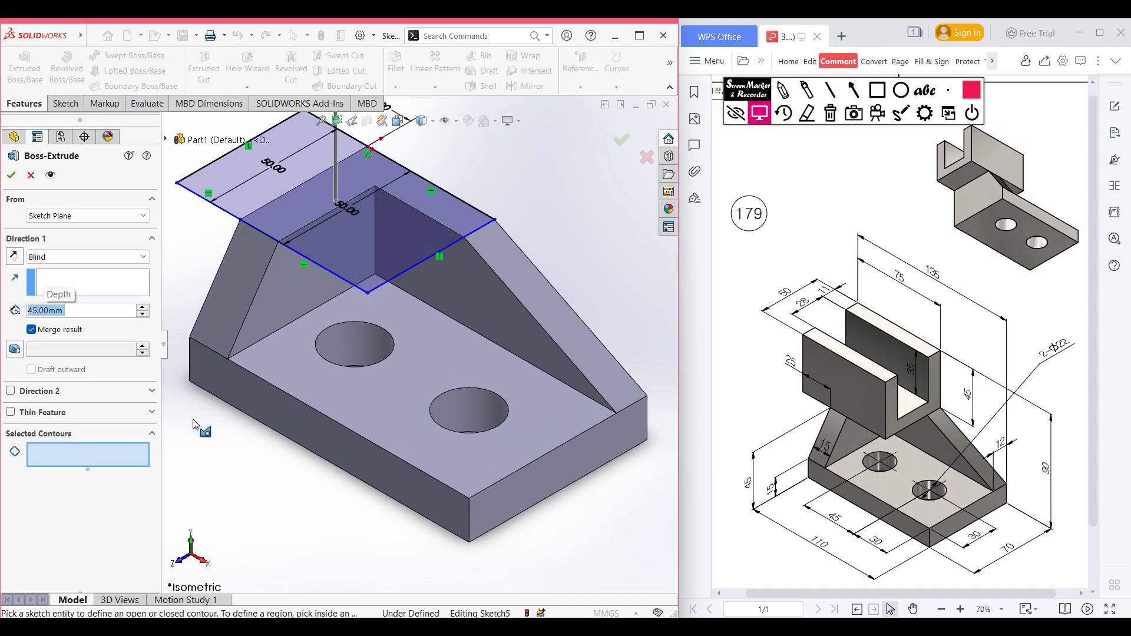
{"action": "left_click", "coordinate": [372, 220]}
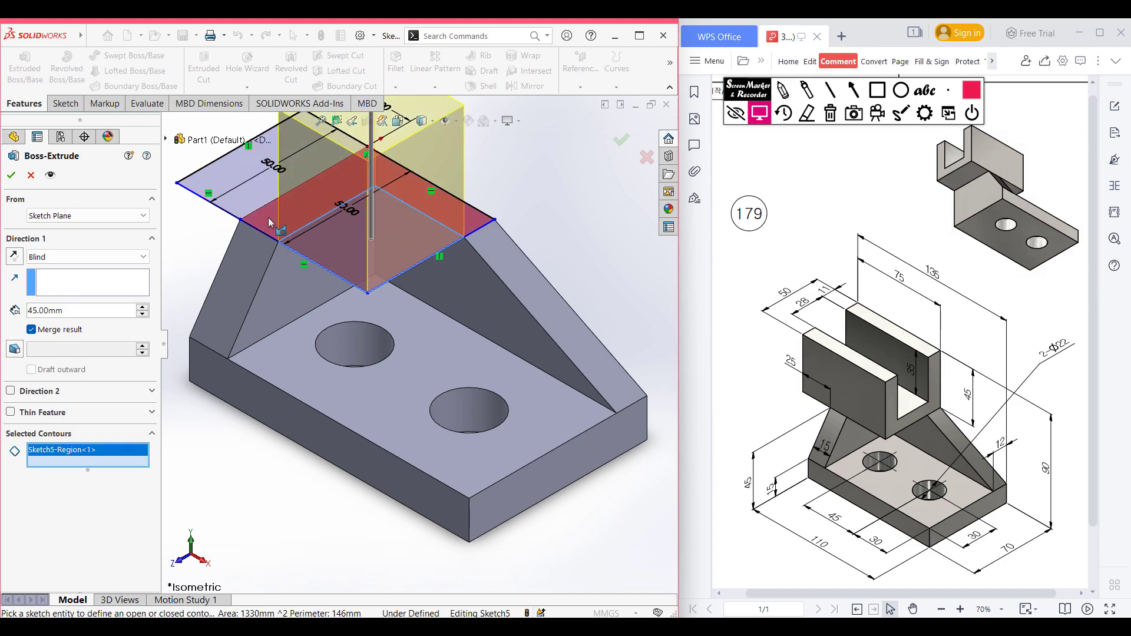
{"action": "left_click", "coordinate": [249, 214]}
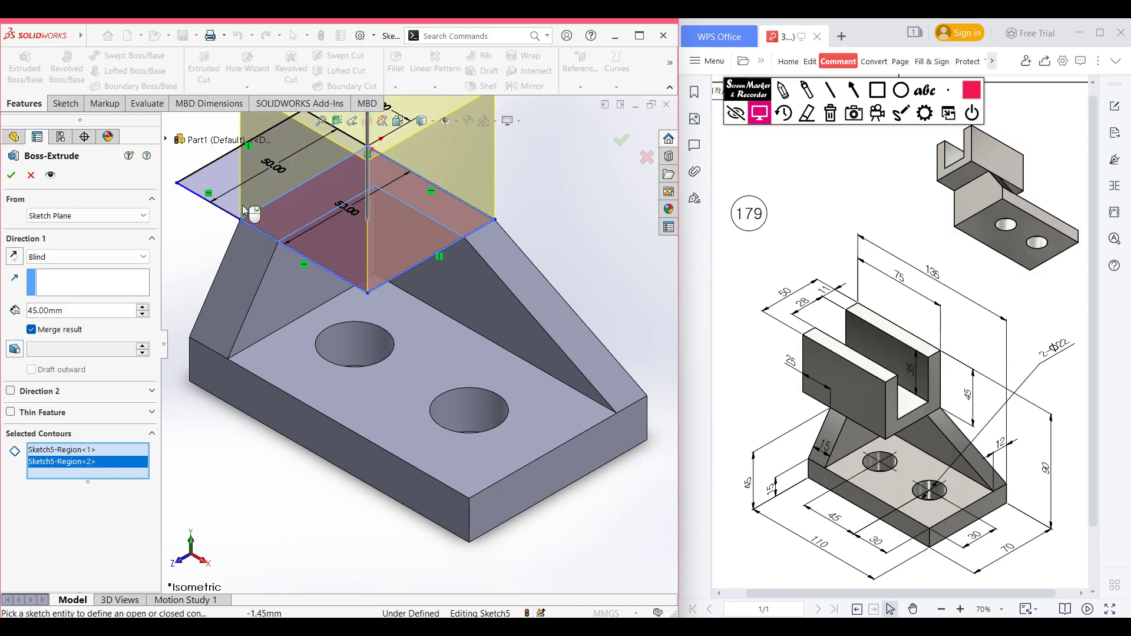
{"action": "left_click", "coordinate": [204, 183]}
{"action": "left_click", "coordinate": [11, 175]}
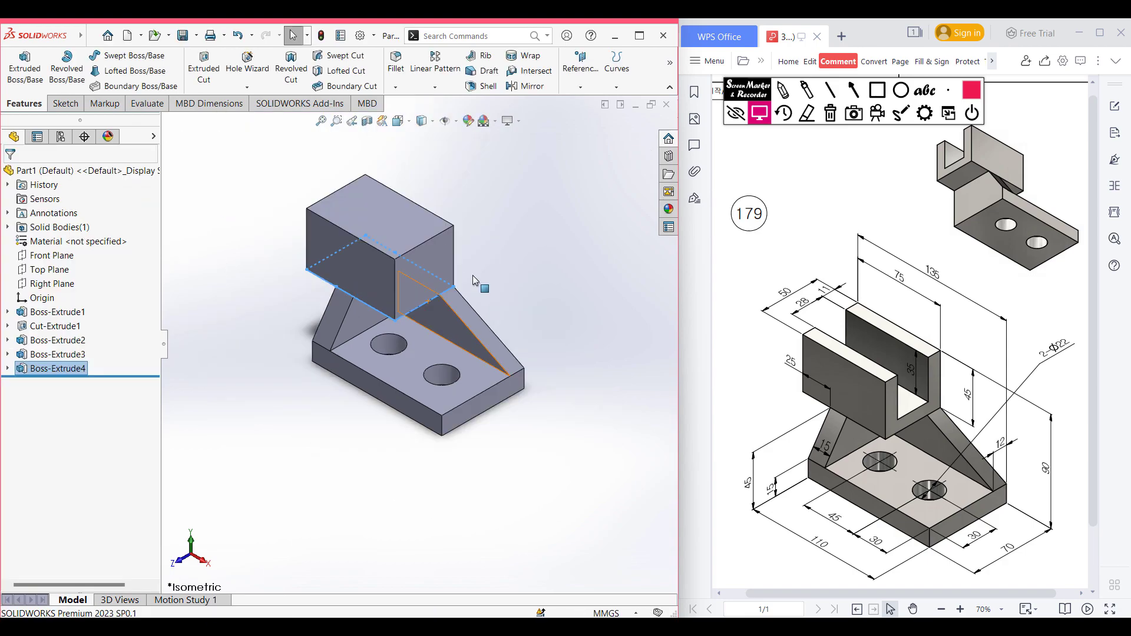
- Start a sketch on the upper block's top face and draw a 75 mm horizontal centerline between its short edges' midpoints
{"action": "key", "text": "f"}
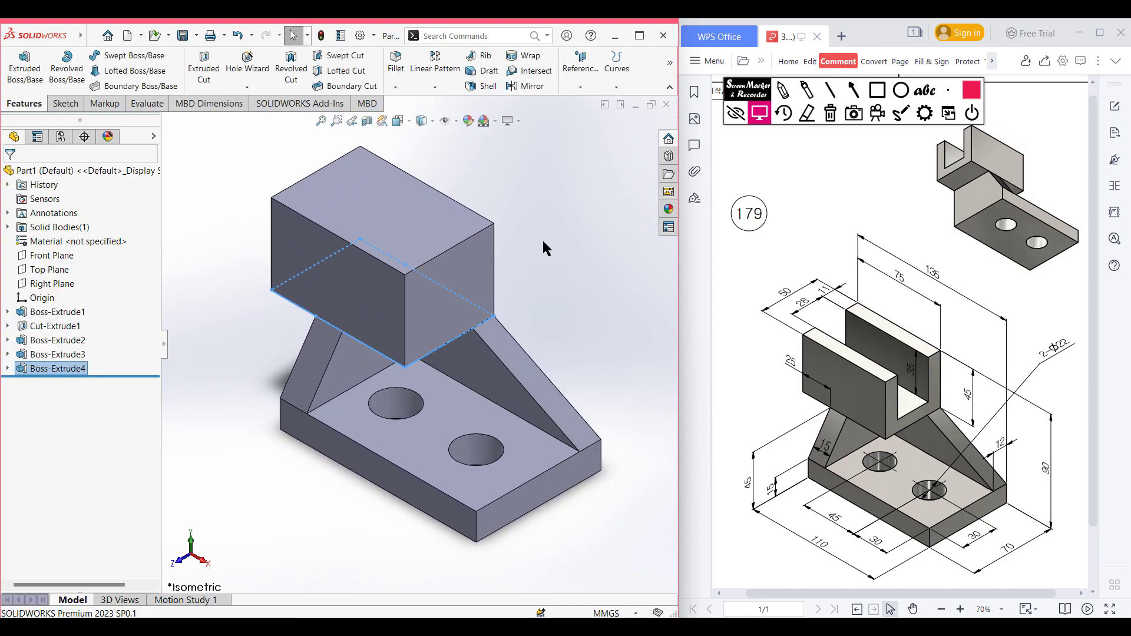
{"action": "left_click", "coordinate": [537, 235]}
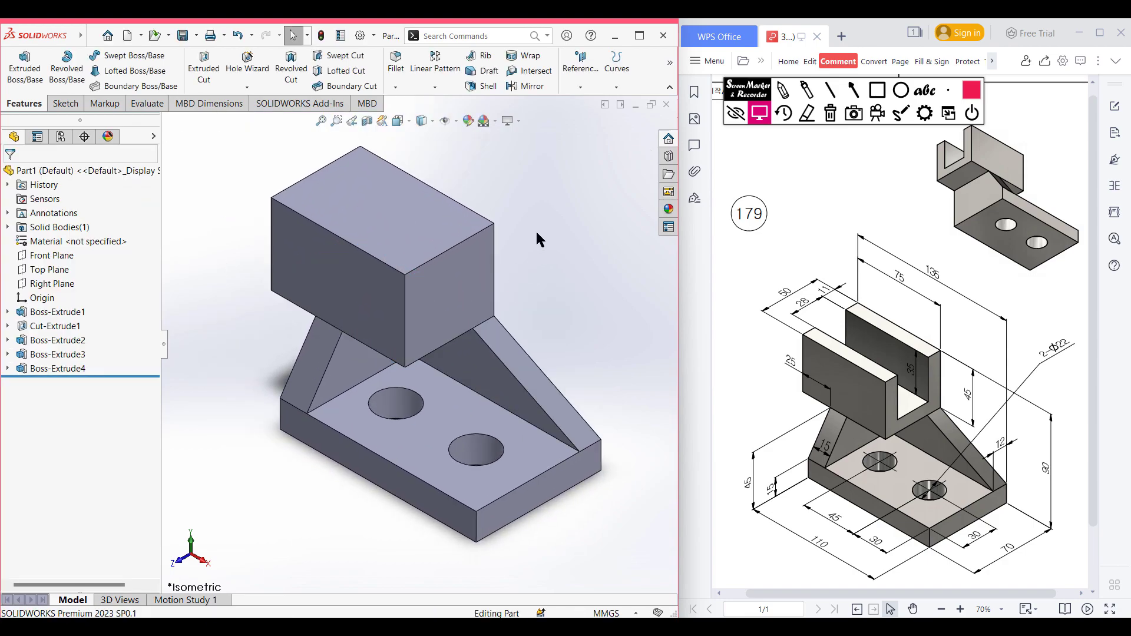
{"action": "left_click", "coordinate": [363, 204]}
{"action": "right_click", "coordinate": [365, 208]}
{"action": "left_click", "coordinate": [376, 190]}
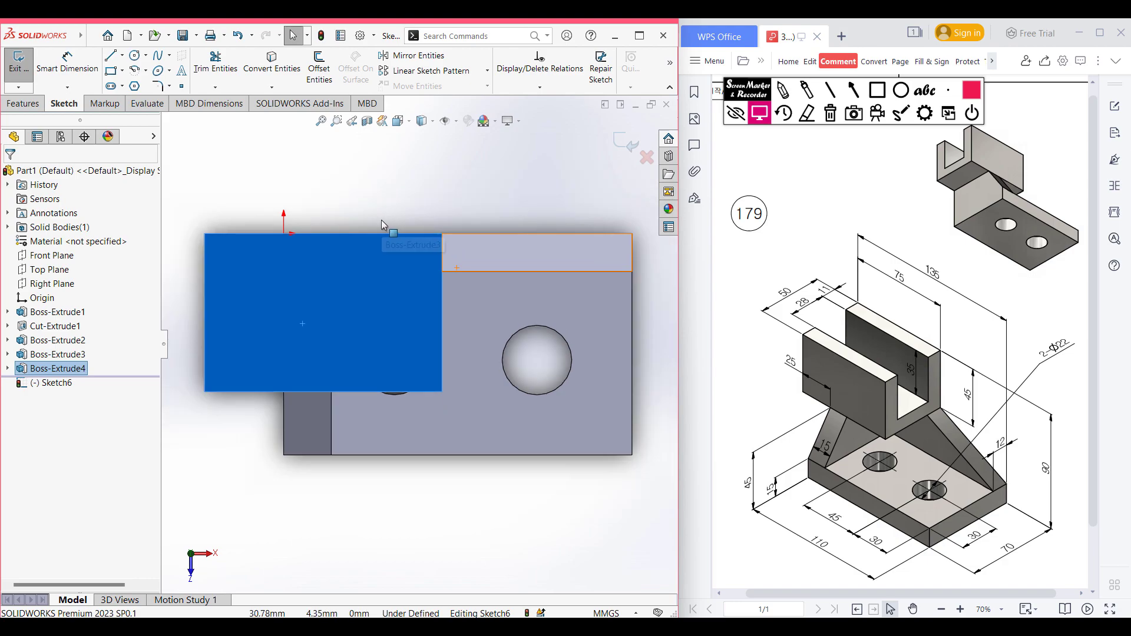
{"action": "left_click", "coordinate": [380, 221]}
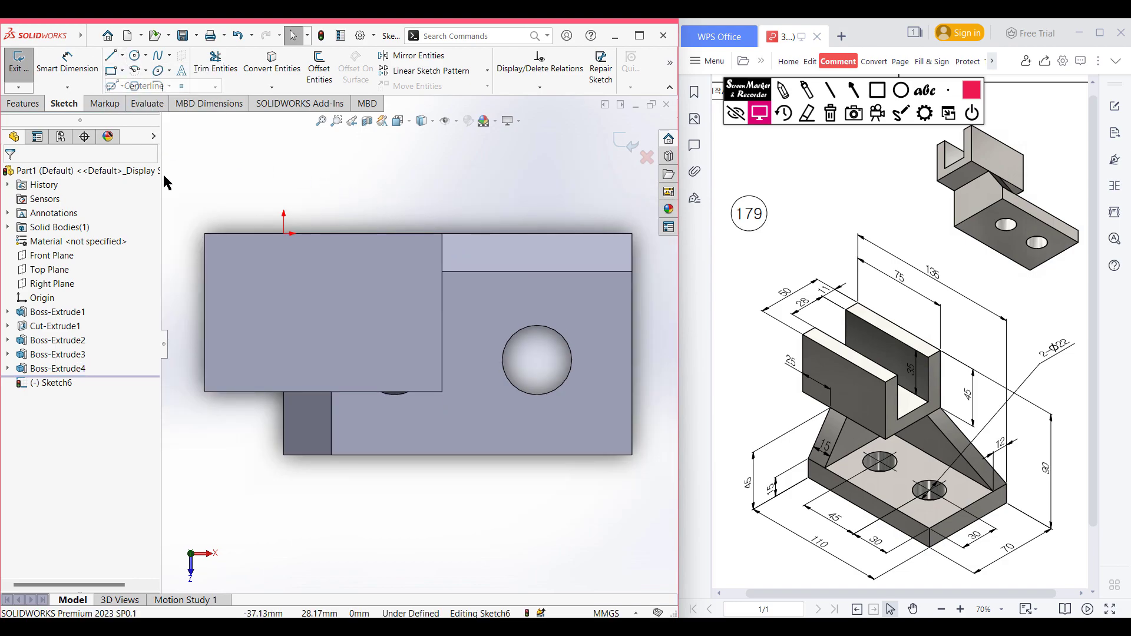
{"action": "left_click", "coordinate": [204, 313]}
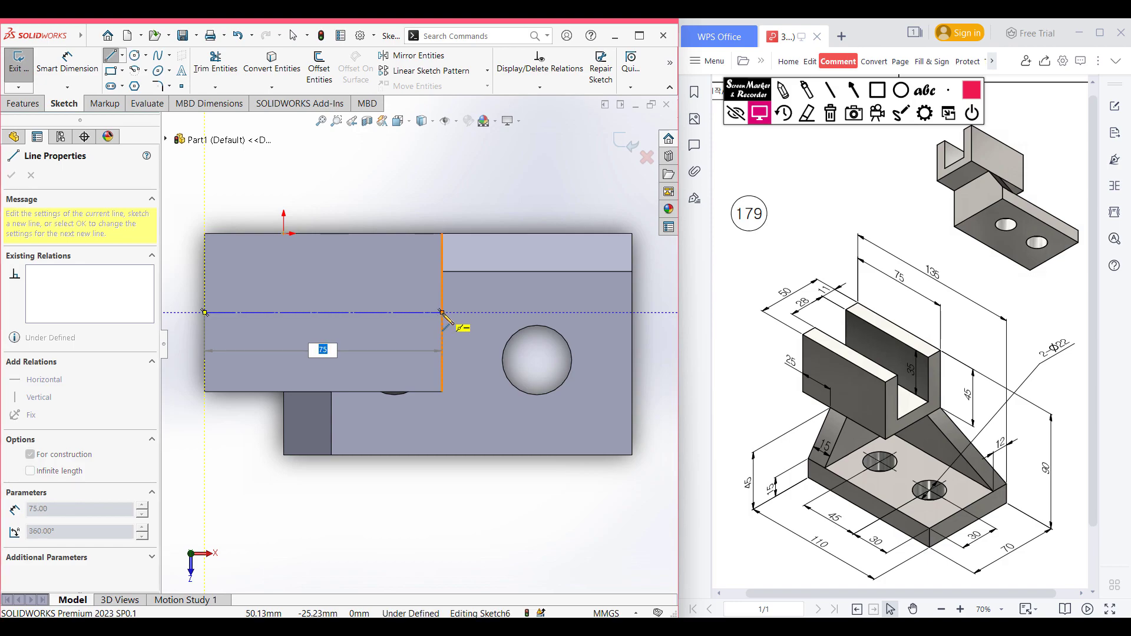
{"action": "left_click", "coordinate": [442, 312]}
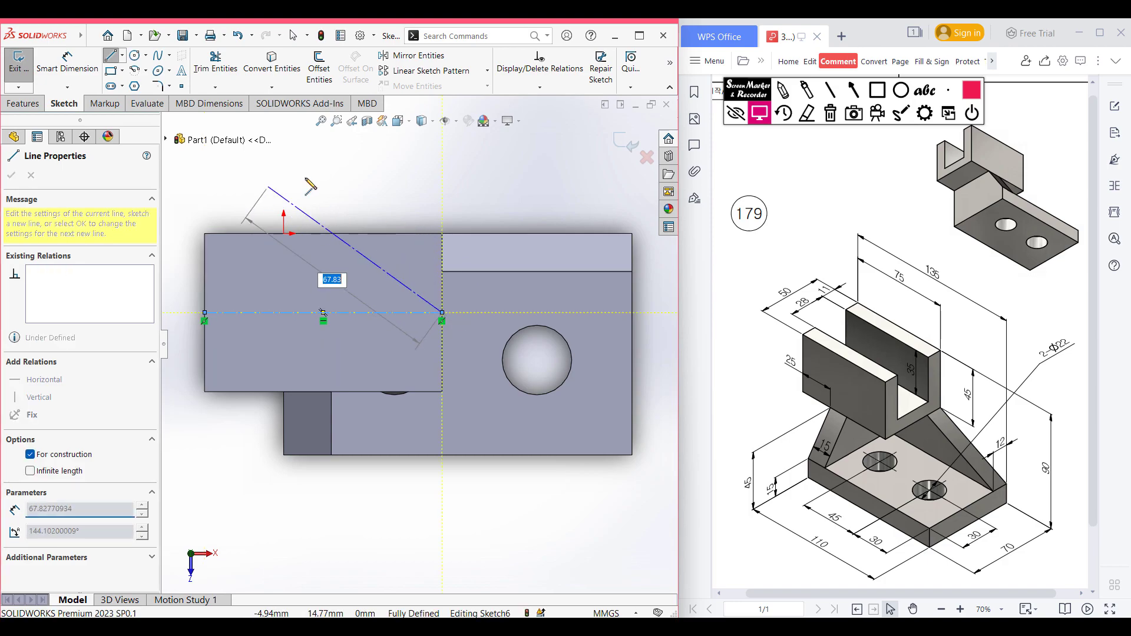
{"action": "key", "text": "Escape"}
{"action": "key", "text": "Escape"}
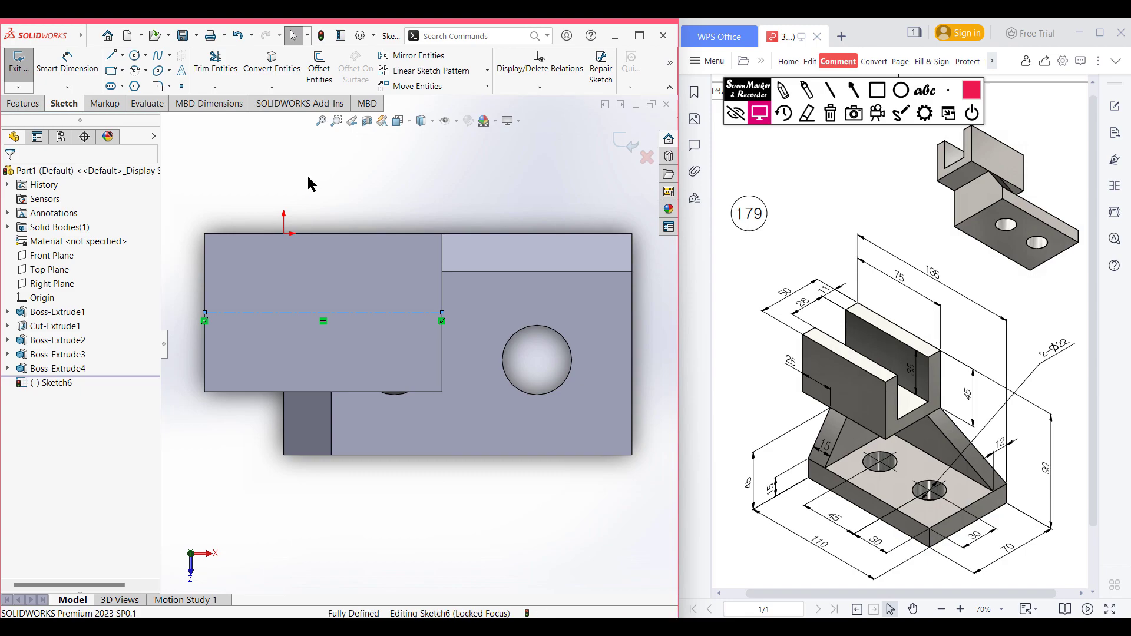
- Offset the centerline on the upper block's top face by 28/2 mm bi-directionally, capping the ends with lines
{"action": "left_click", "coordinate": [319, 69]}
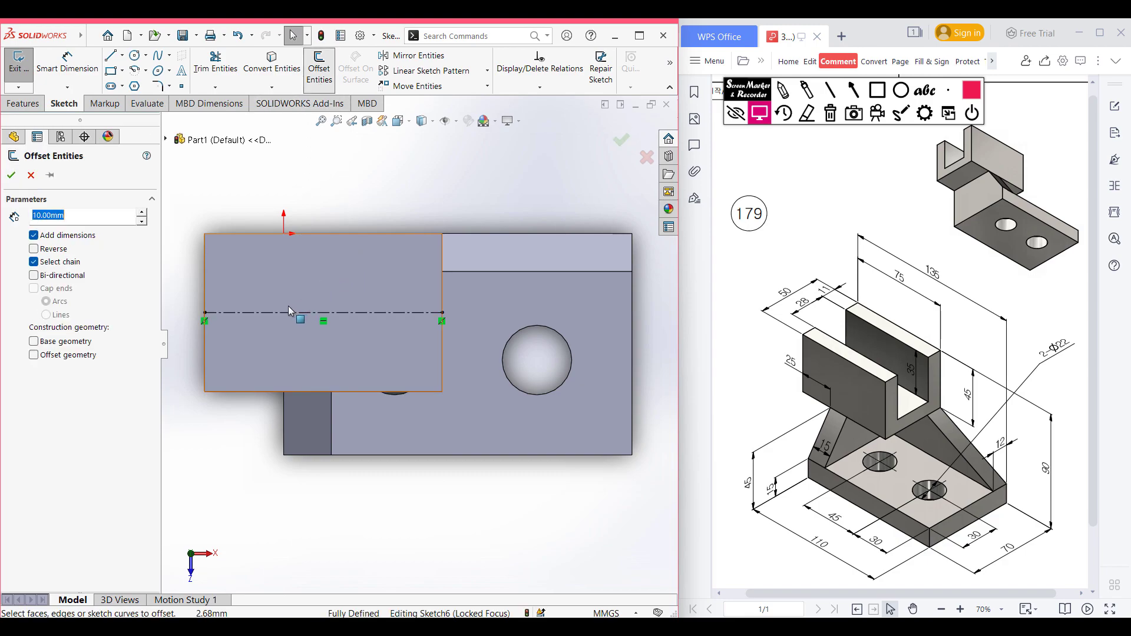
{"action": "type", "text": "28/2"}
{"action": "key", "text": "Return"}
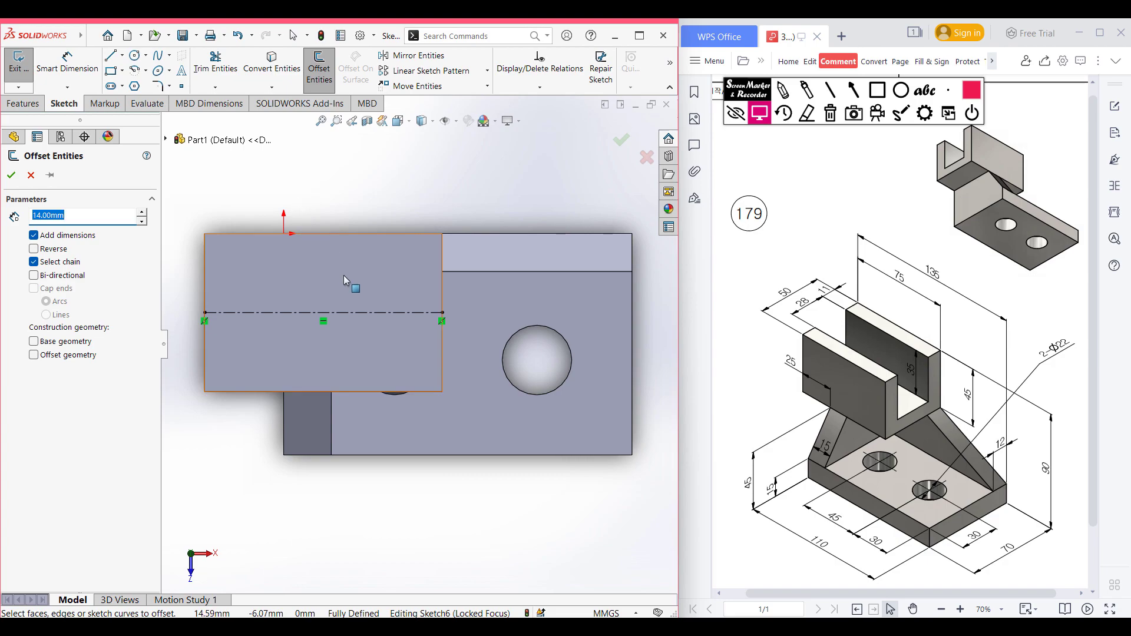
{"action": "left_click", "coordinate": [366, 313]}
{"action": "left_click", "coordinate": [33, 276]}
{"action": "left_click", "coordinate": [34, 288]}
{"action": "left_click", "coordinate": [46, 315]}
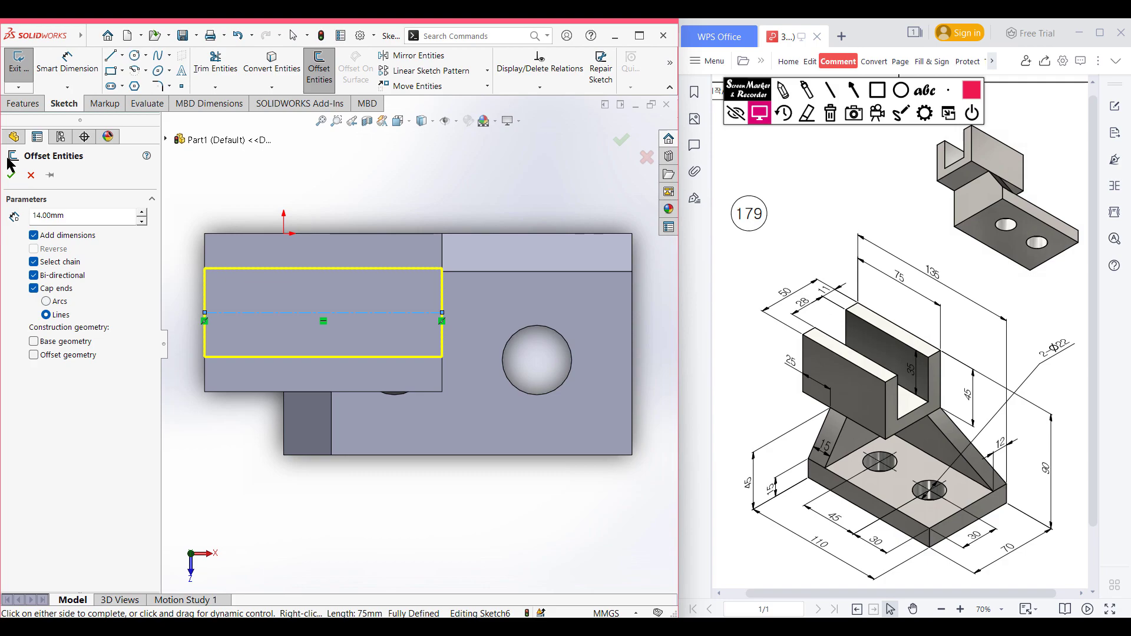
{"action": "left_click", "coordinate": [10, 175]}
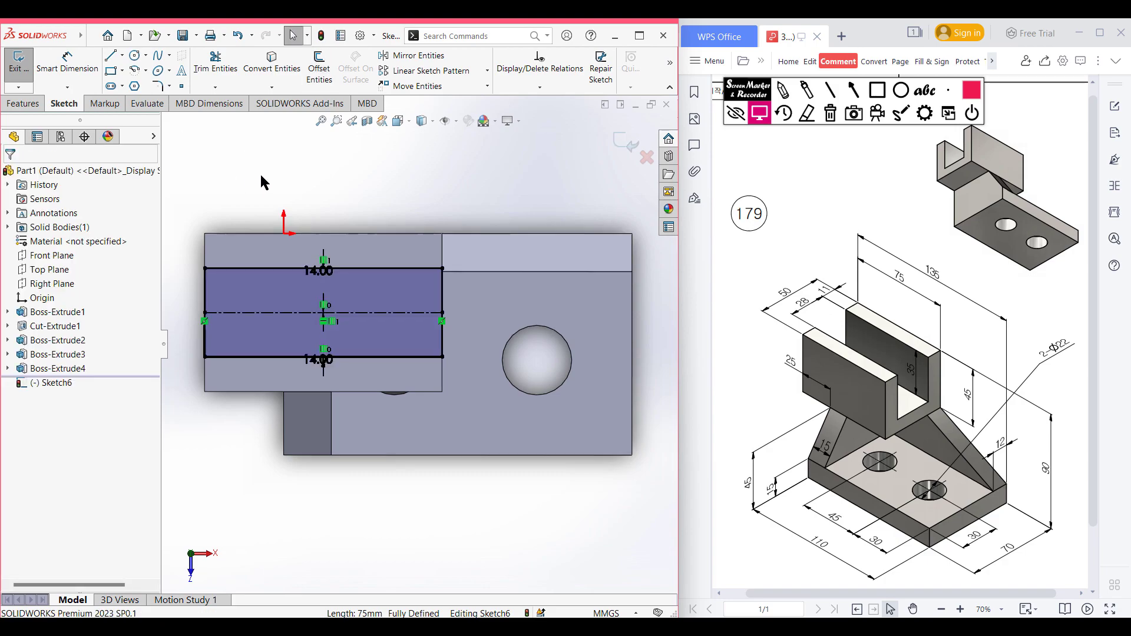
- Cut-extrude the slot rectangle into the upper block to a blind depth of 35 mm
{"action": "key", "text": "ctrl+7"}
{"action": "left_click", "coordinate": [27, 105]}
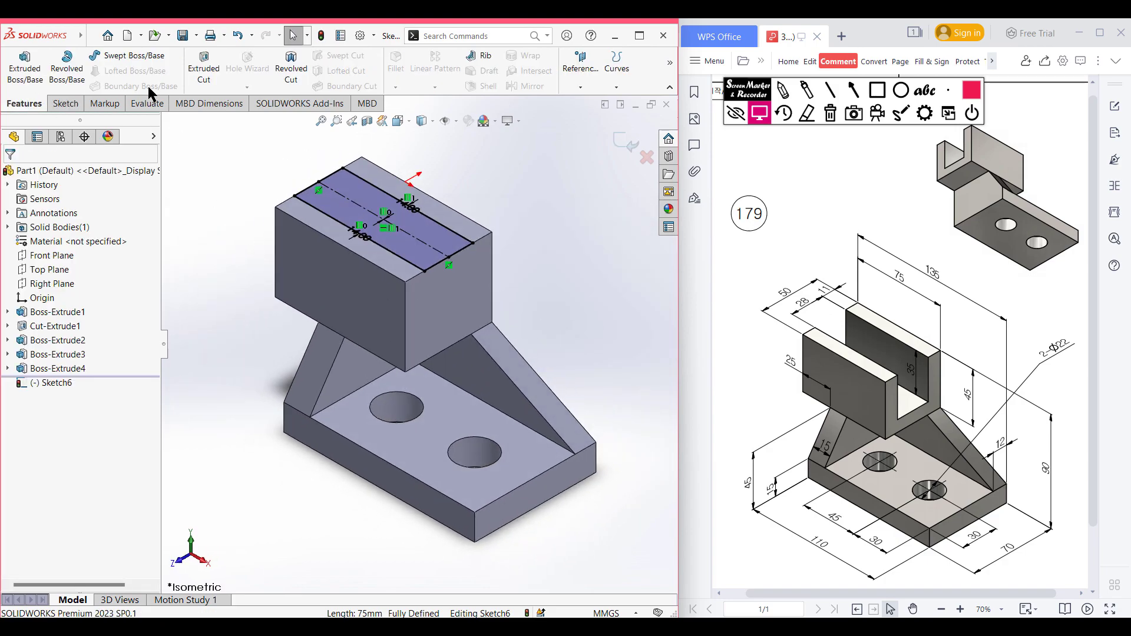
{"action": "left_click", "coordinate": [215, 80]}
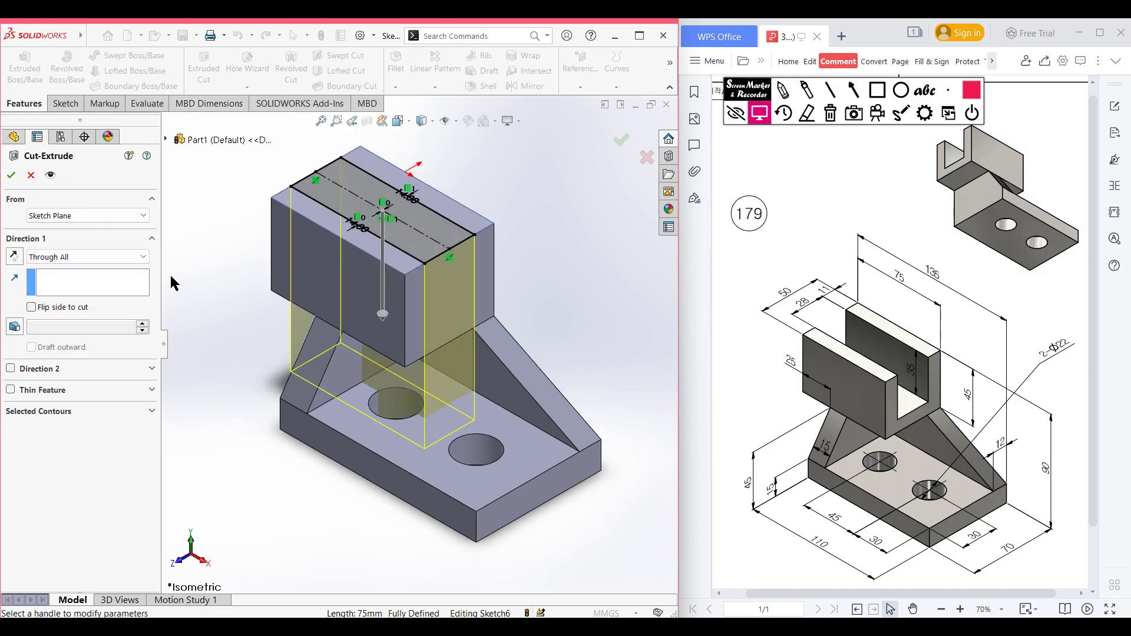
{"action": "left_click", "coordinate": [89, 257]}
{"action": "left_click", "coordinate": [103, 269]}
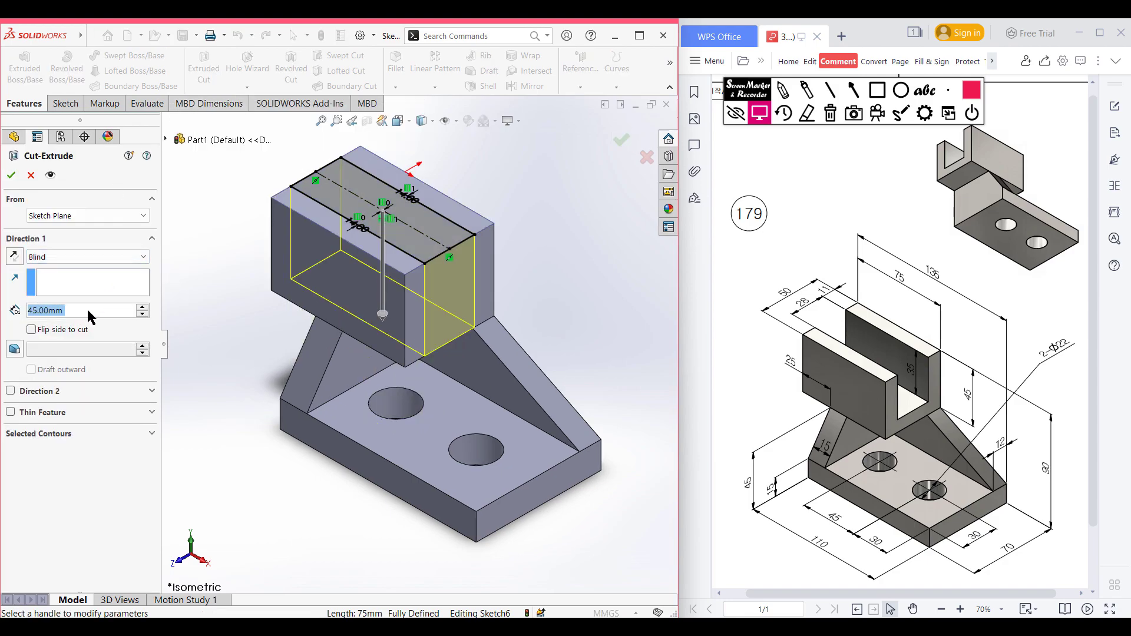
{"action": "type", "text": "35"}
{"action": "key", "text": "Return"}
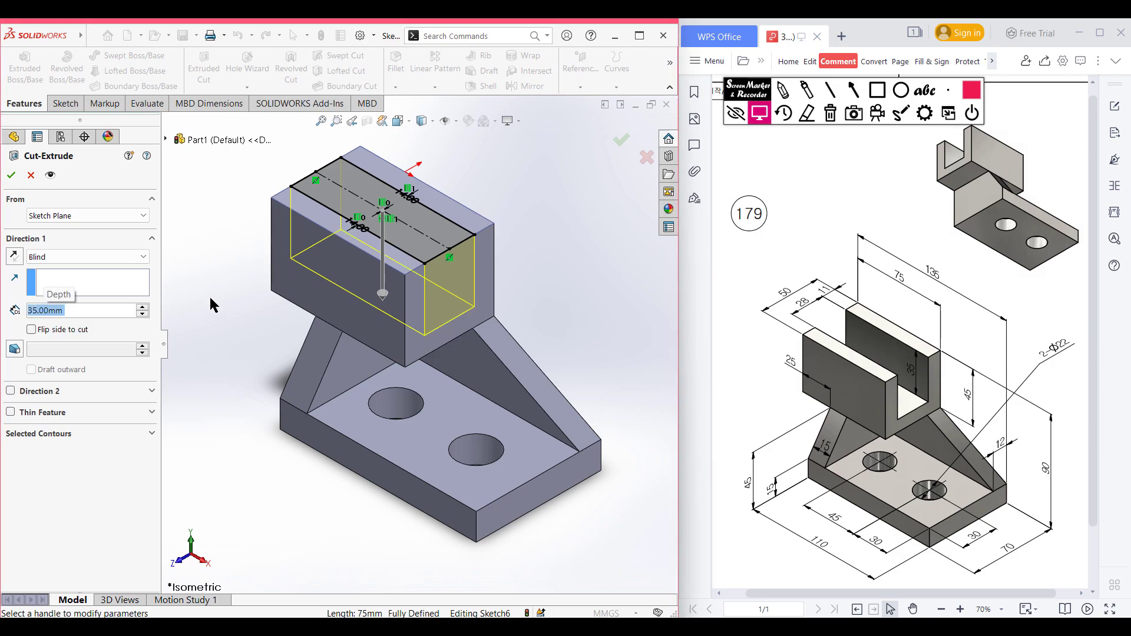
{"action": "key", "text": "Return"}
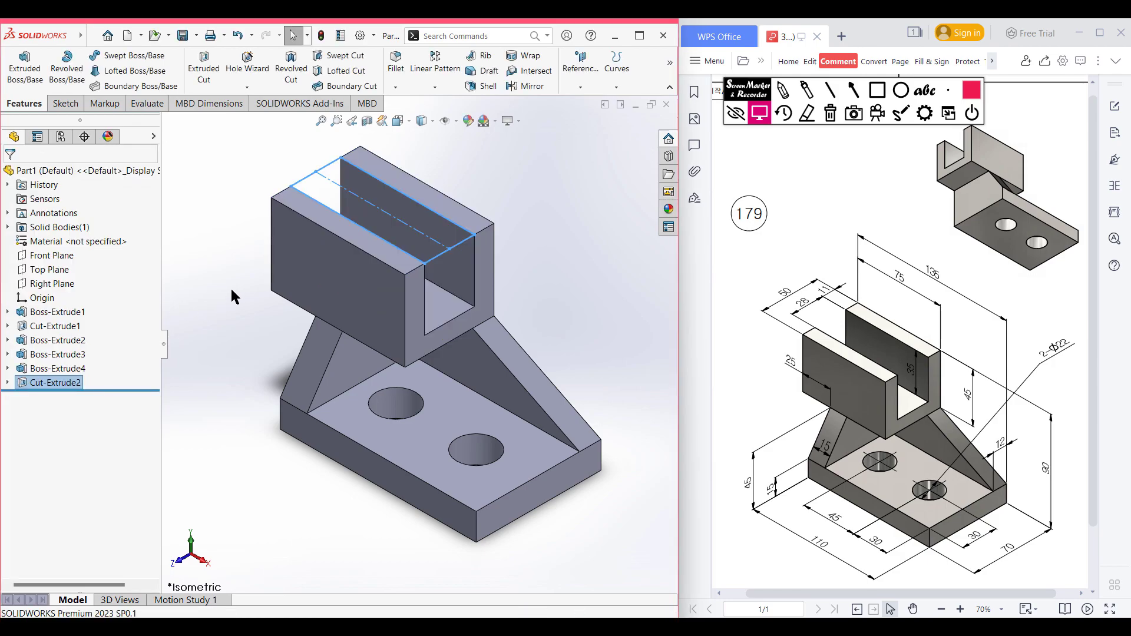